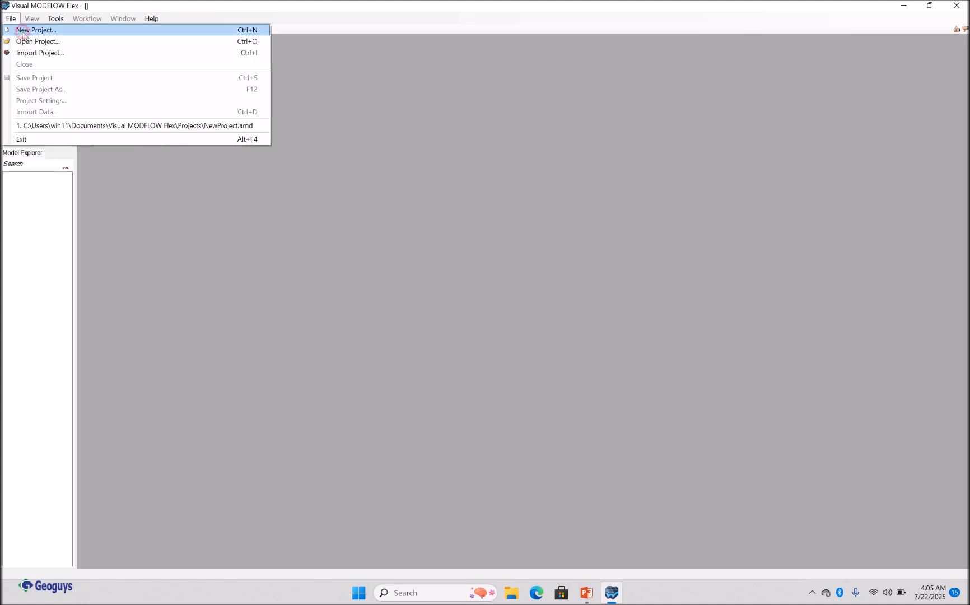
- Start a new project and name it Exercise1
click(22, 31)
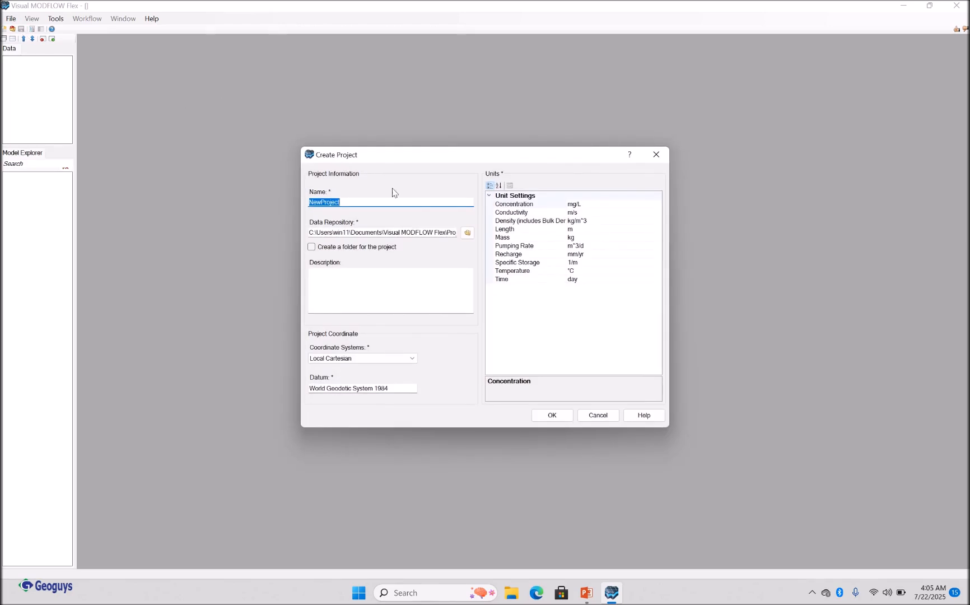
click(364, 203)
key(BackSpace)
key(BackSpace)
key(BackSpace)
key(BackSpace)
key(BackSpace)
key(BackSpace)
key(BackSpace)
key(BackSpace)
key(BackSpace)
text(Exercise1)
- Browse for the project's data repository and go to the New Volume (D:) drive
click(467, 236)
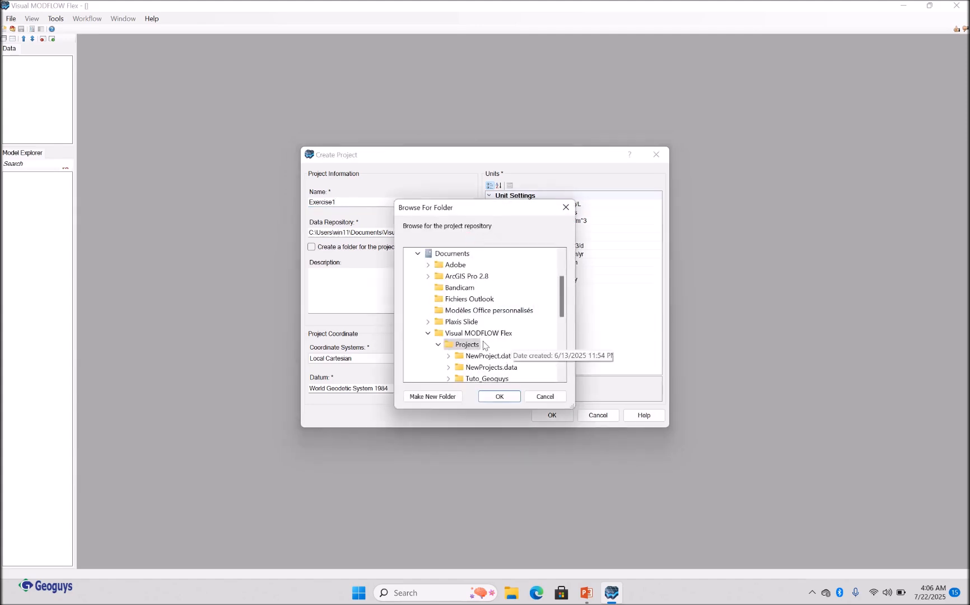
click(439, 344)
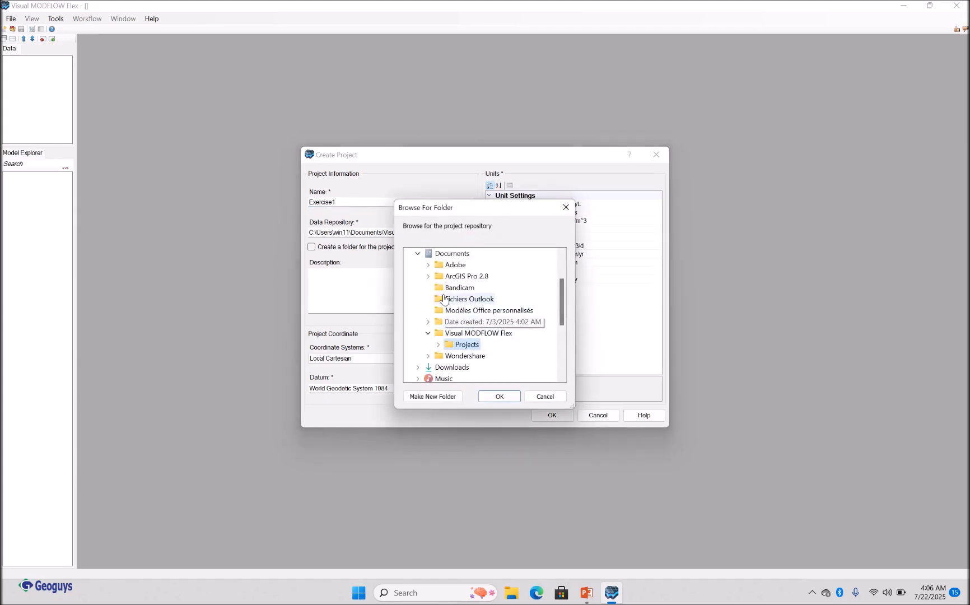
scroll(479, 328, down, 1)
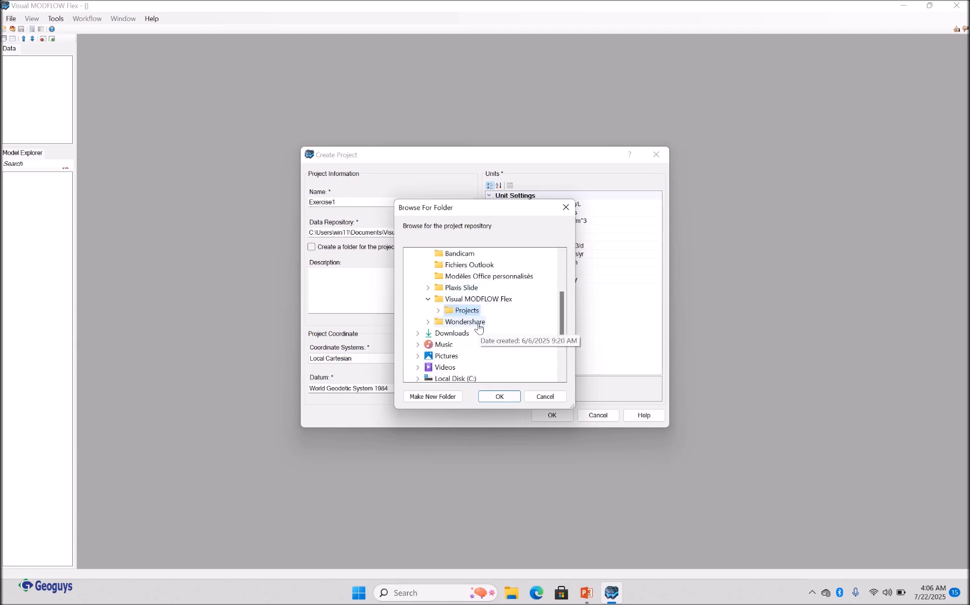
click(562, 378)
click(562, 378)
click(562, 378)
click(456, 345)
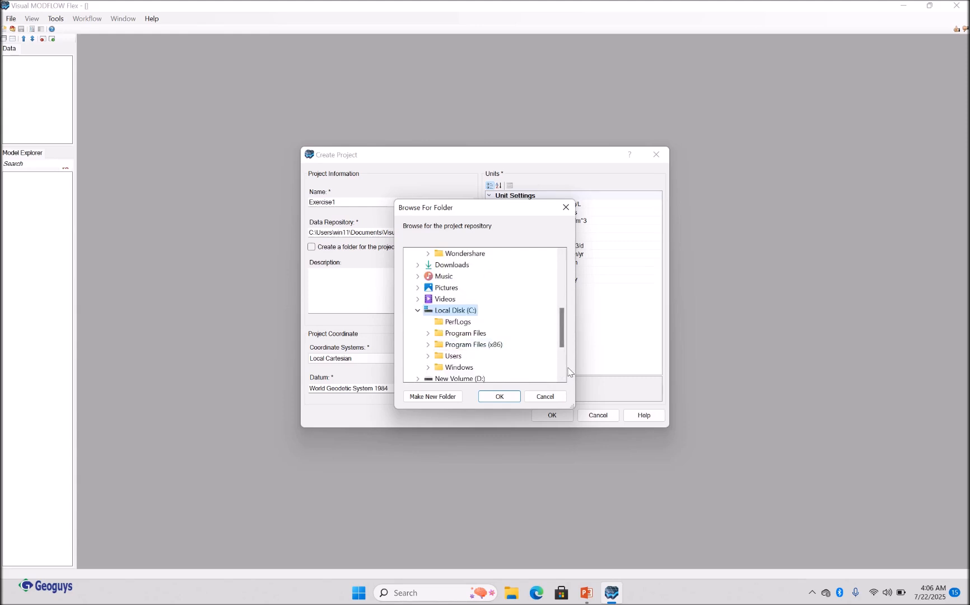
click(456, 378)
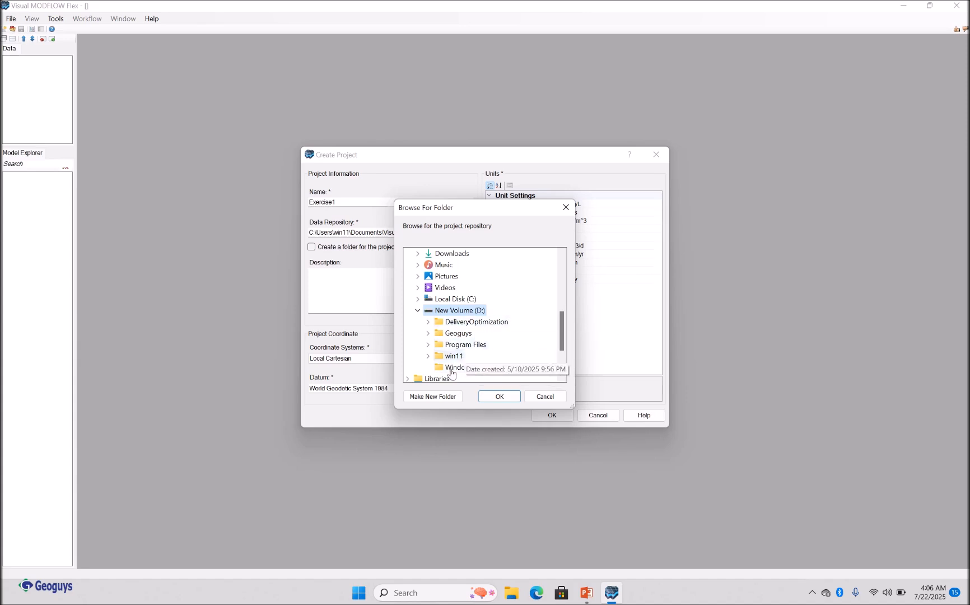
- Create a folder named Exercise1_Modflowflex on the D: drive and set it as the data repository
click(428, 396)
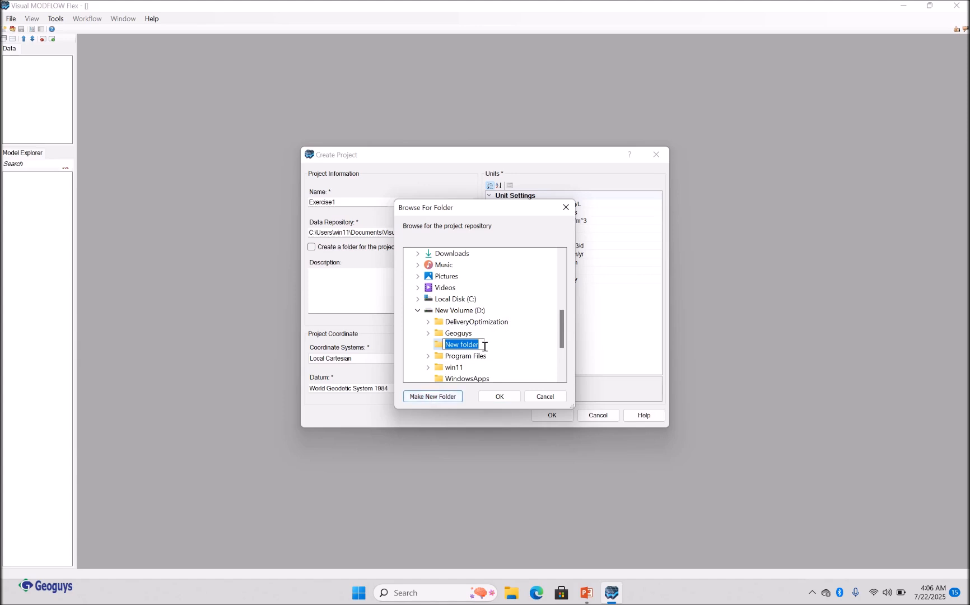
text(Exercis)
text(e1)
text(_)
text(Moid)
key(BackSpace)
key(BackSpace)
text(dflowflex)
key(Return)
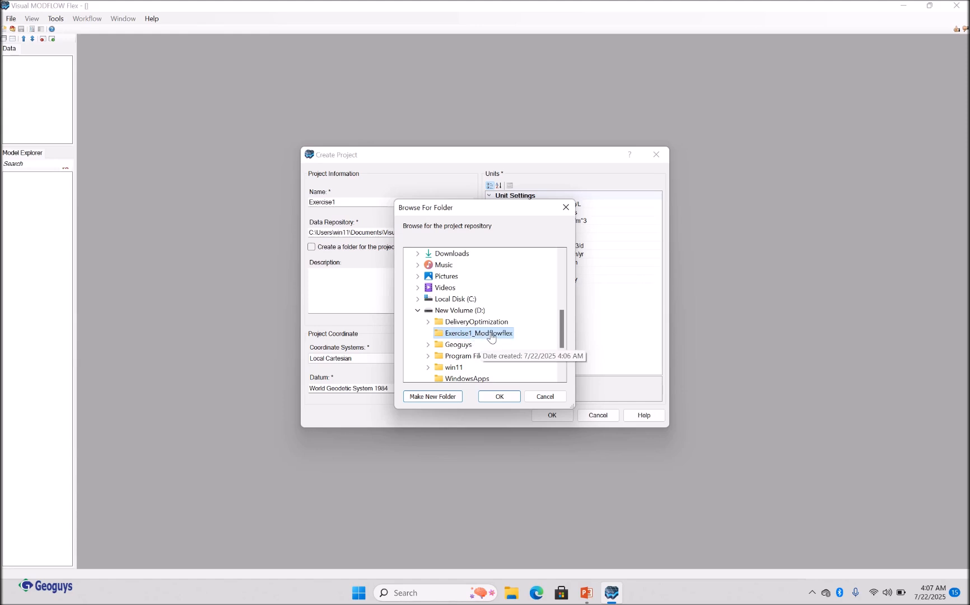
click(501, 395)
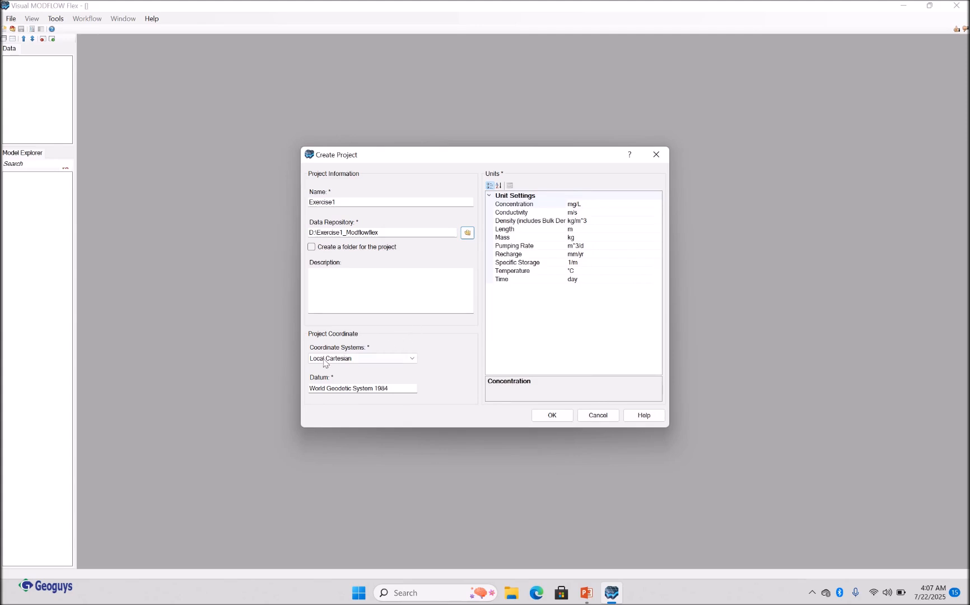
- Examine the available project coordinate systems, including the UTM zones, keeping Local Cartesian selected
click(416, 359)
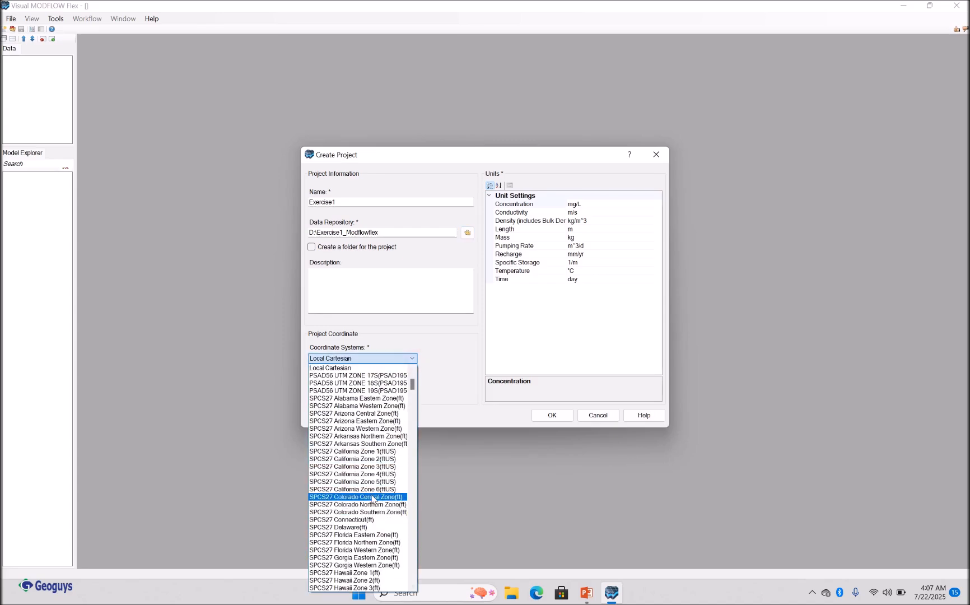
scroll(373, 498, down, 11)
scroll(373, 499, up, 3)
scroll(373, 499, down, 2)
scroll(373, 498, down, 20)
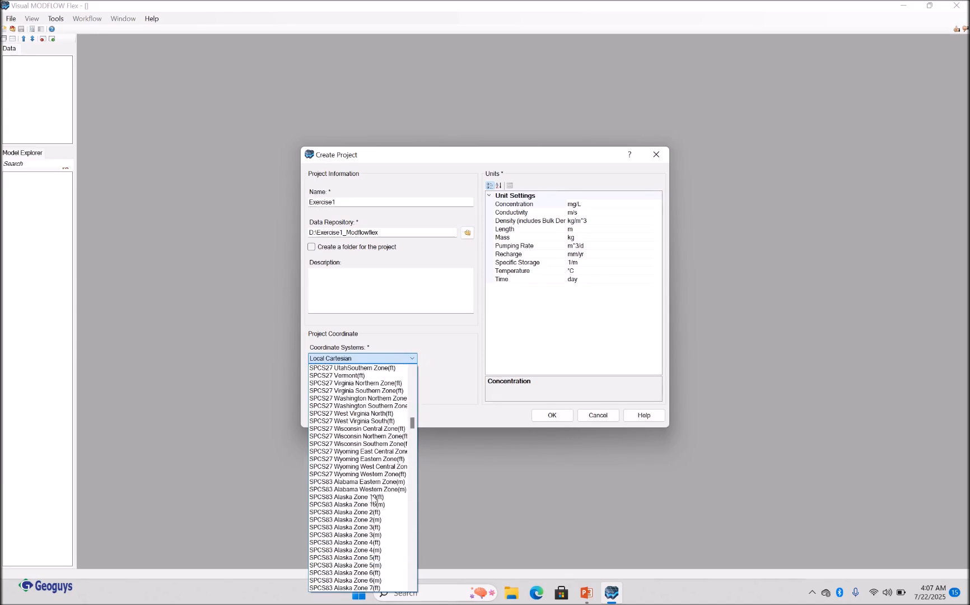
scroll(369, 563, down, 11)
scroll(368, 565, down, 16)
scroll(369, 565, down, 6)
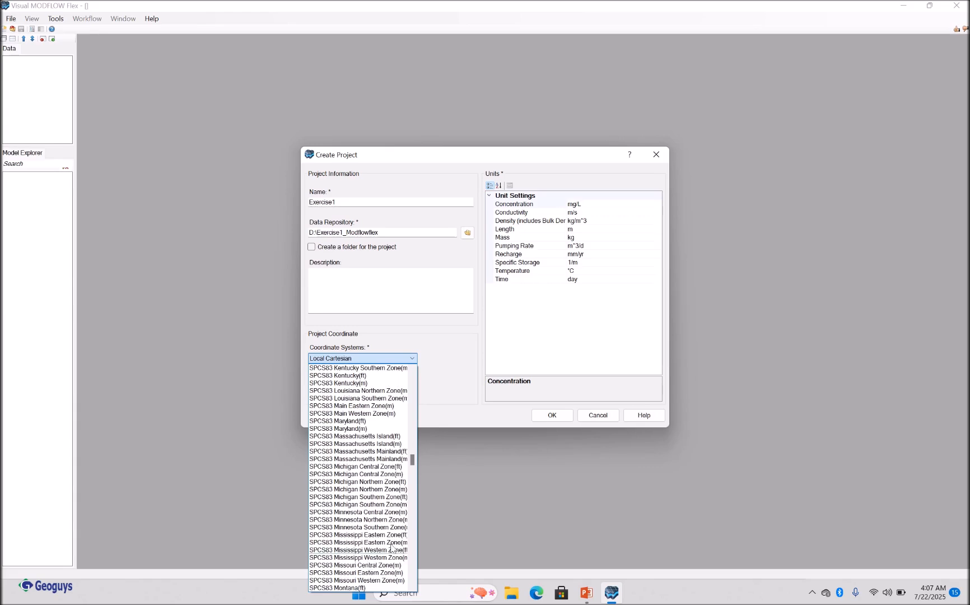
drag(414, 459, 417, 525)
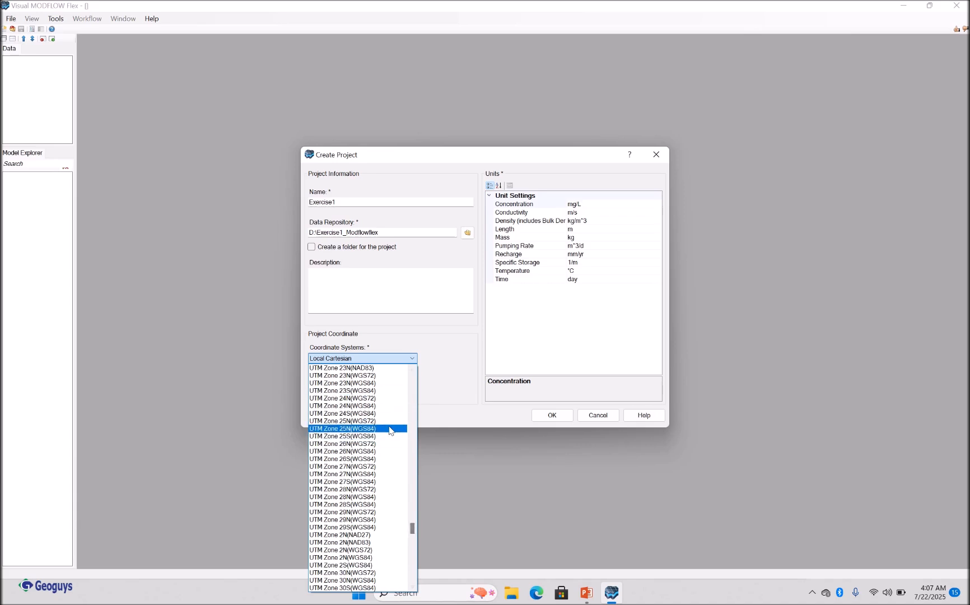
click(413, 587)
click(413, 587)
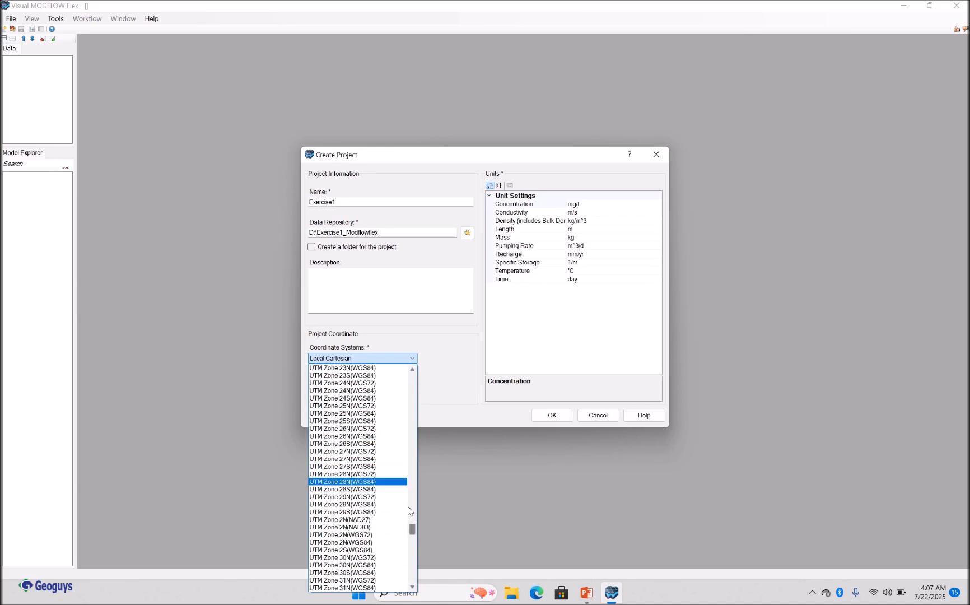
click(412, 587)
click(412, 586)
click(412, 586)
click(412, 587)
click(411, 586)
click(411, 586)
click(411, 587)
click(412, 587)
click(412, 587)
click(433, 359)
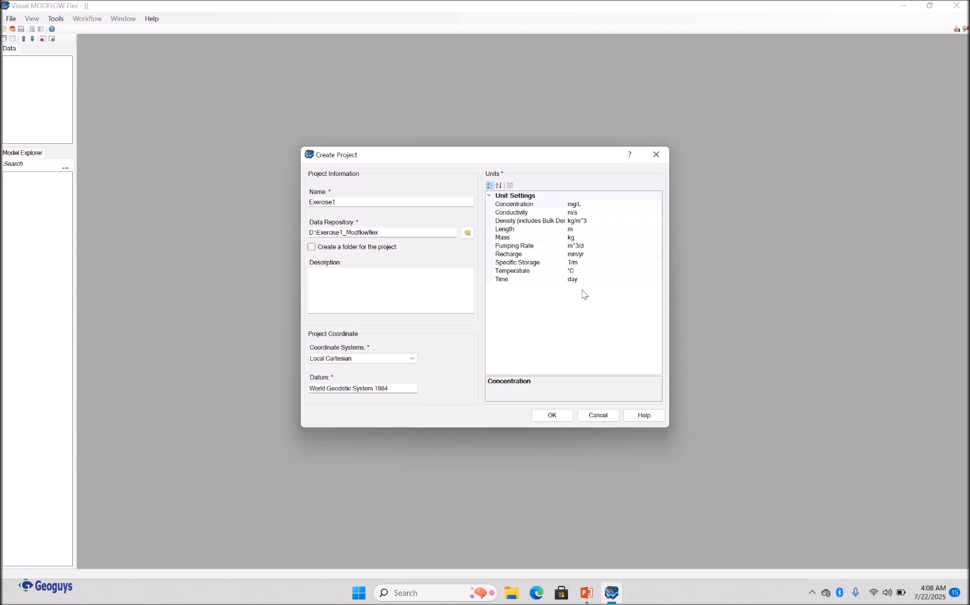
- Switch to PowerPoint and check the recharge and pumping rate units on the exercise data slide, returning to Visual MODFLOW Flex
click(586, 593)
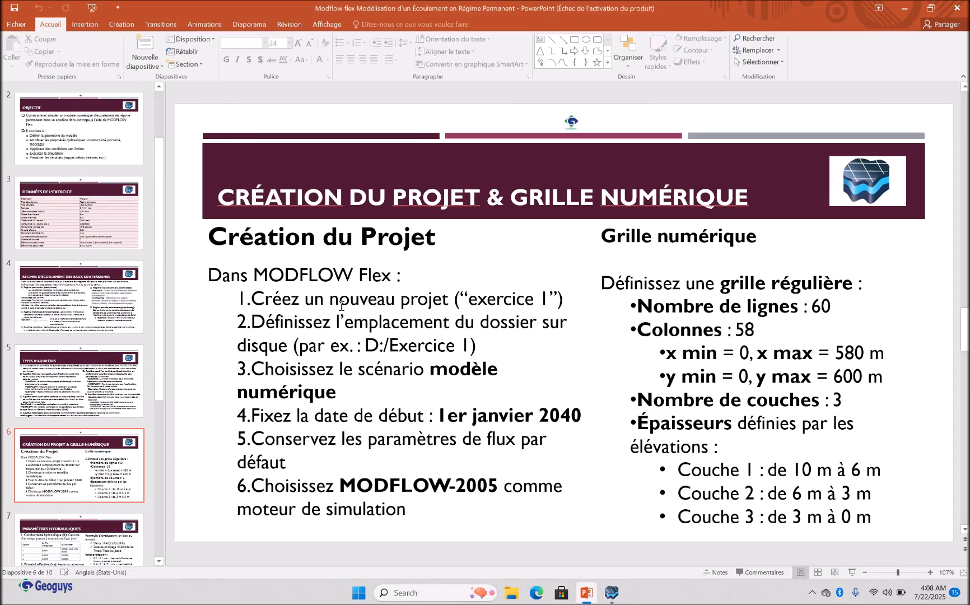
click(99, 222)
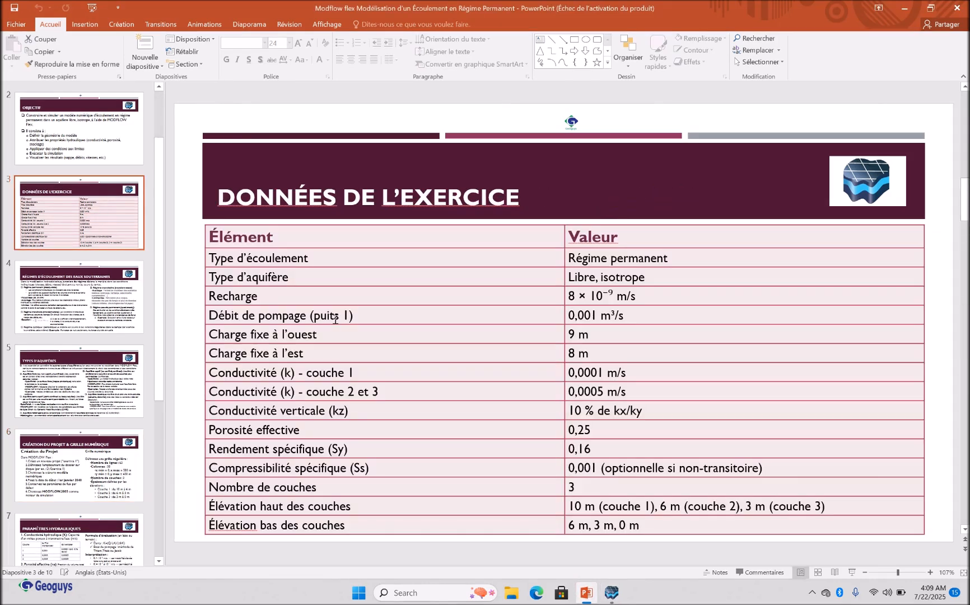
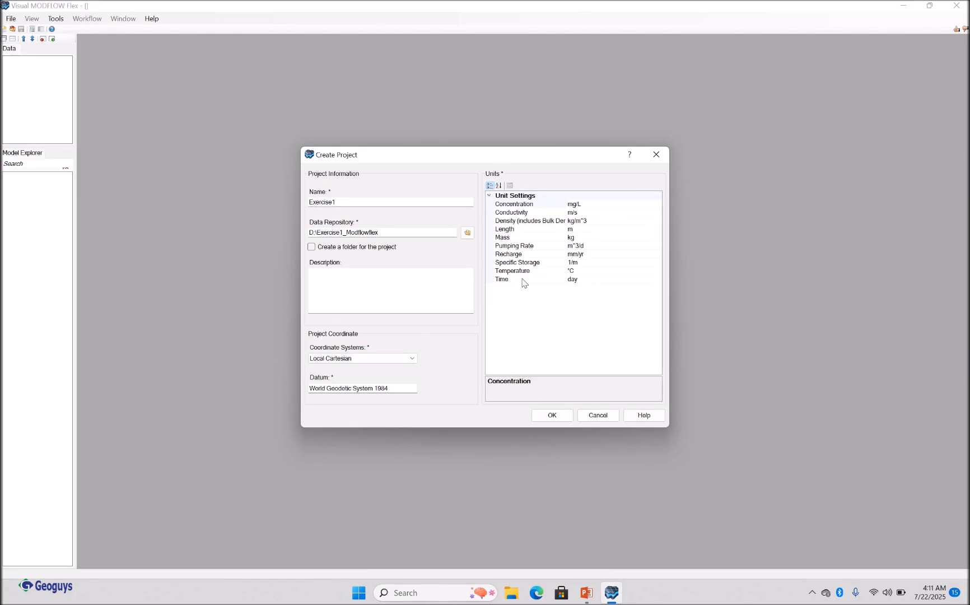
click(583, 247)
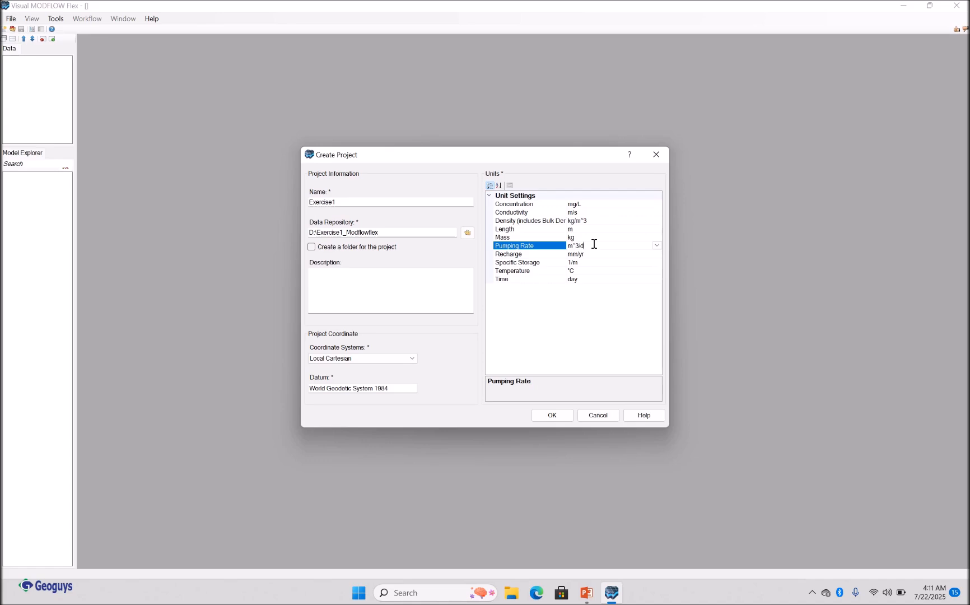
click(587, 593)
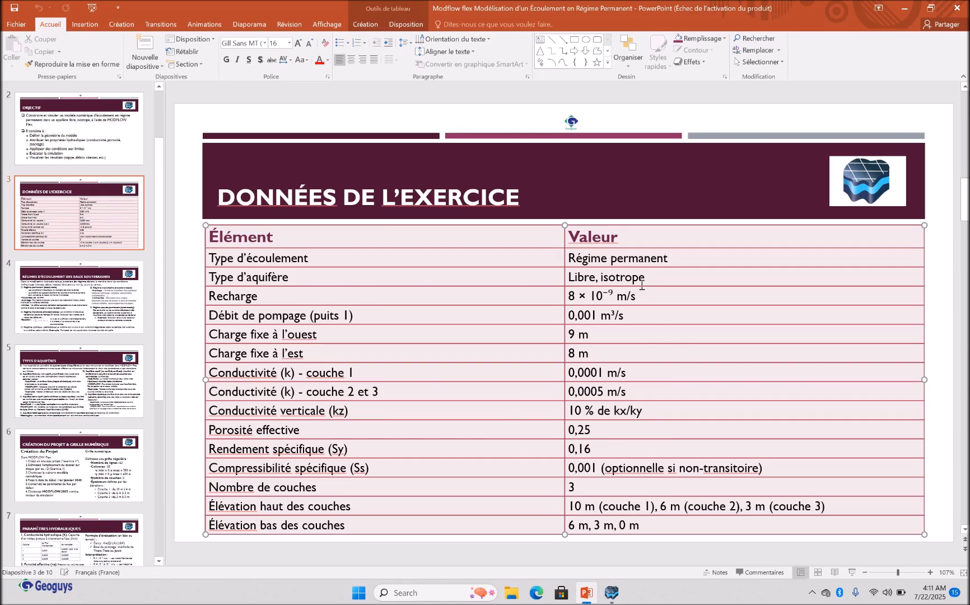
click(641, 300)
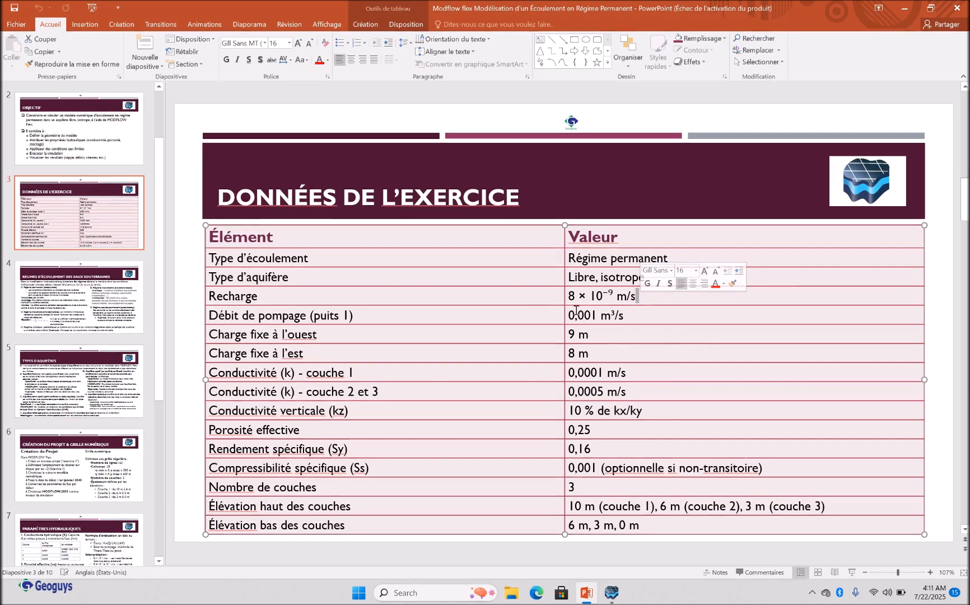
click(639, 310)
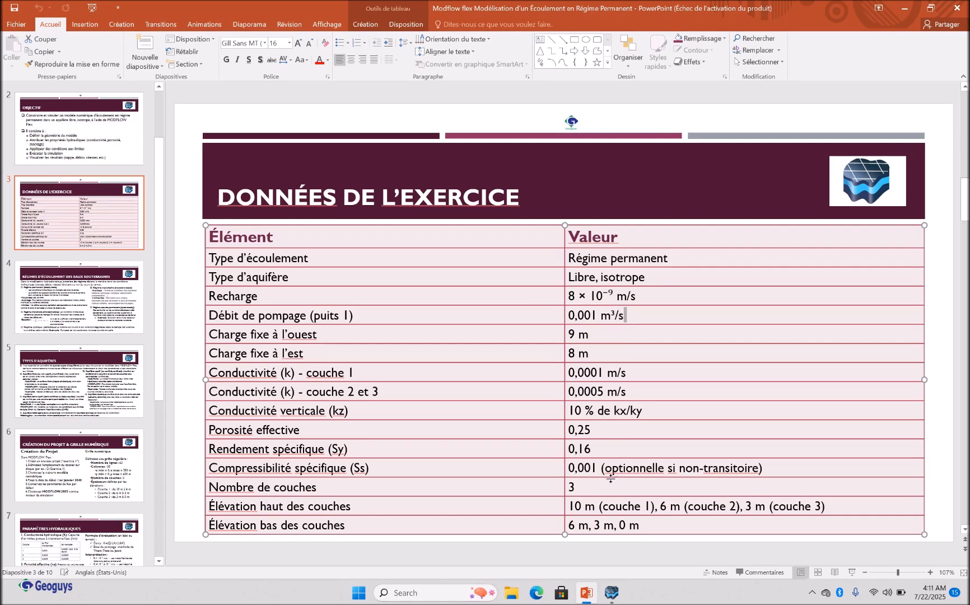
click(611, 593)
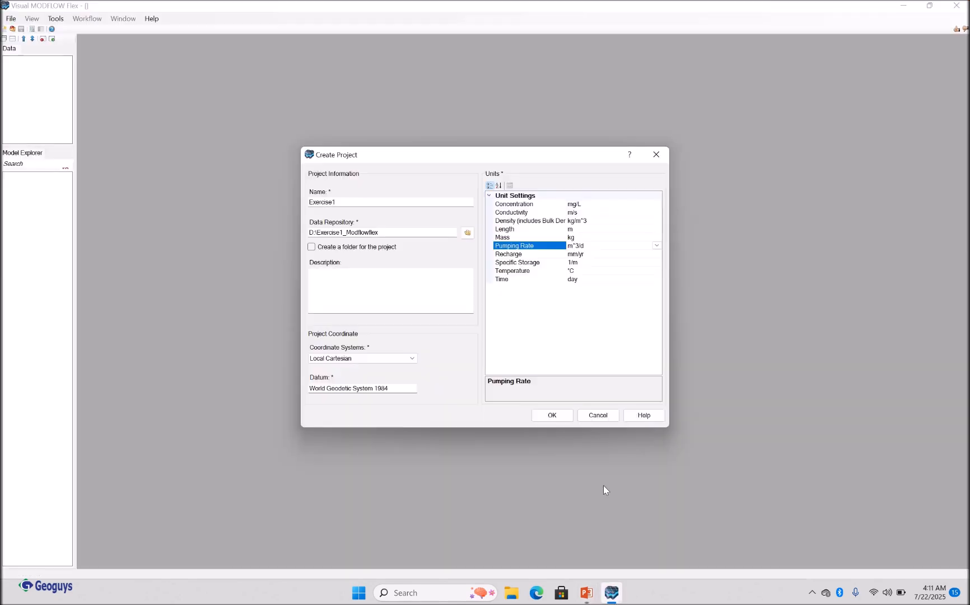
- Set the project's pumping rate unit to m^3/s
click(656, 247)
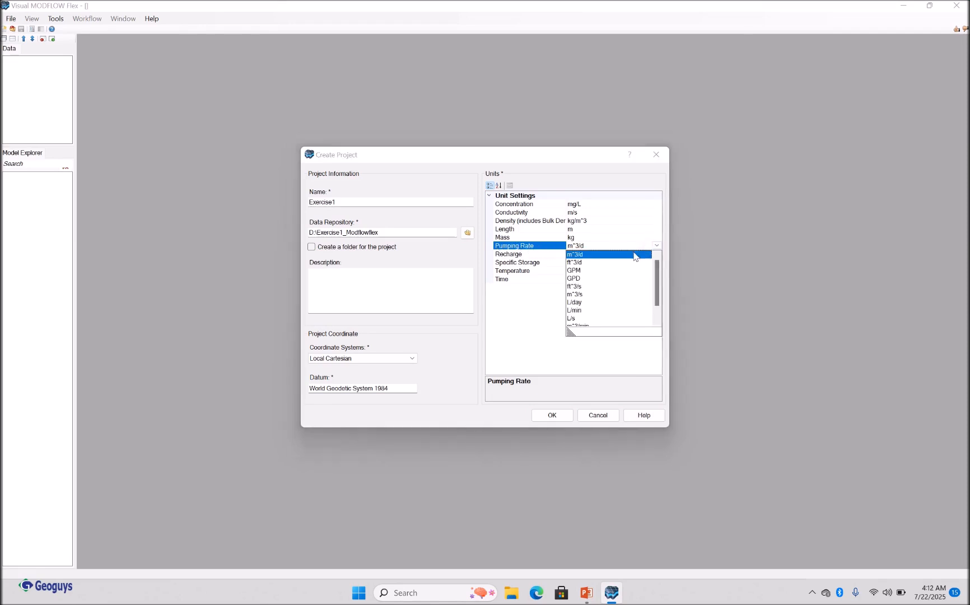
click(657, 321)
click(657, 321)
click(657, 321)
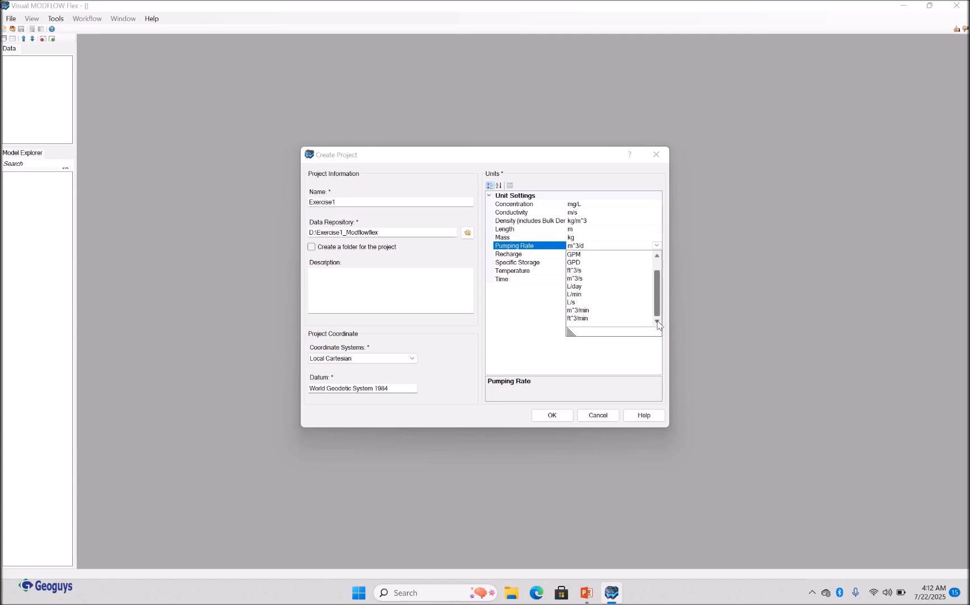
click(588, 279)
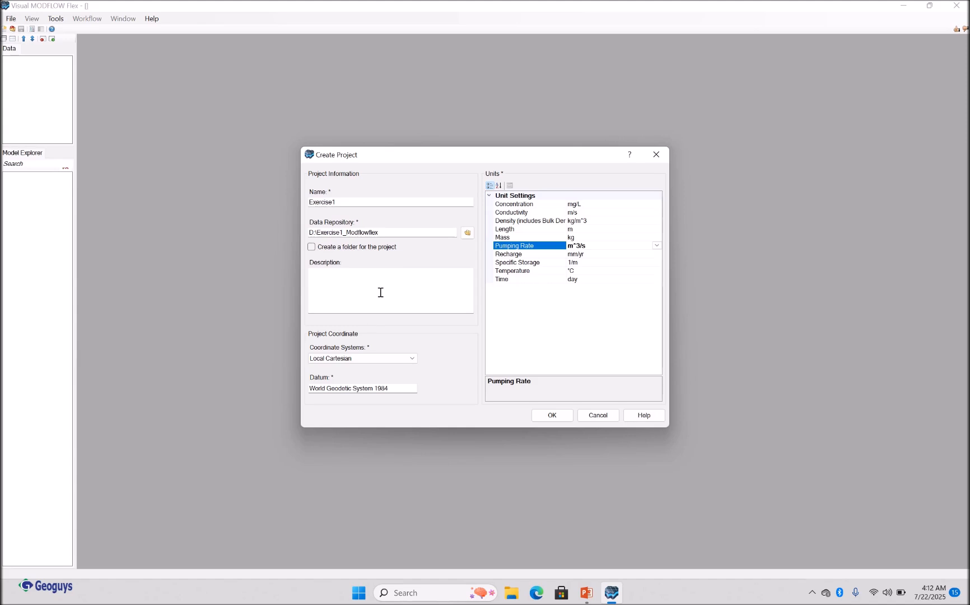
- Create the project with an empty description and choose the Numerical Modeling scenario
click(326, 282)
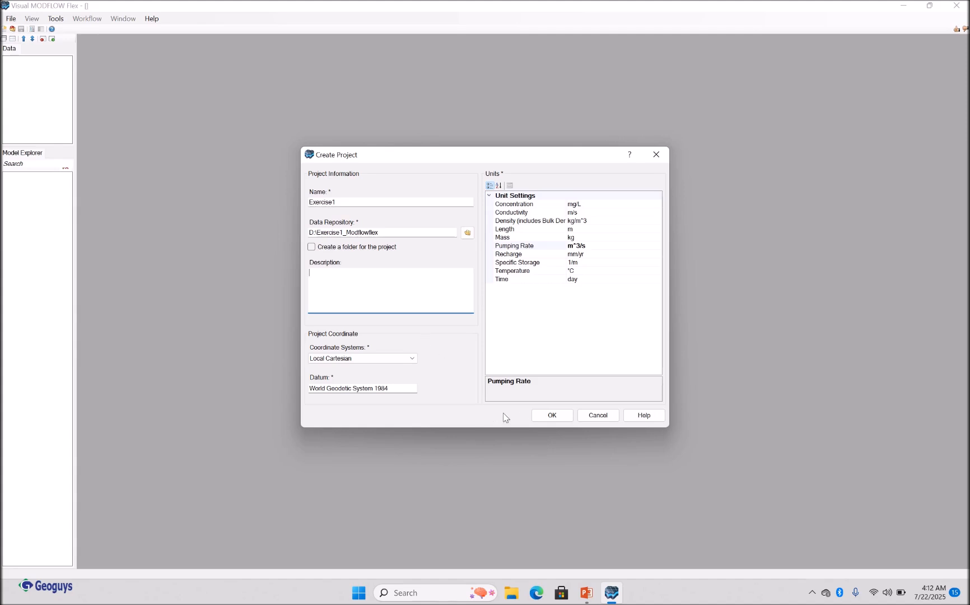
click(552, 417)
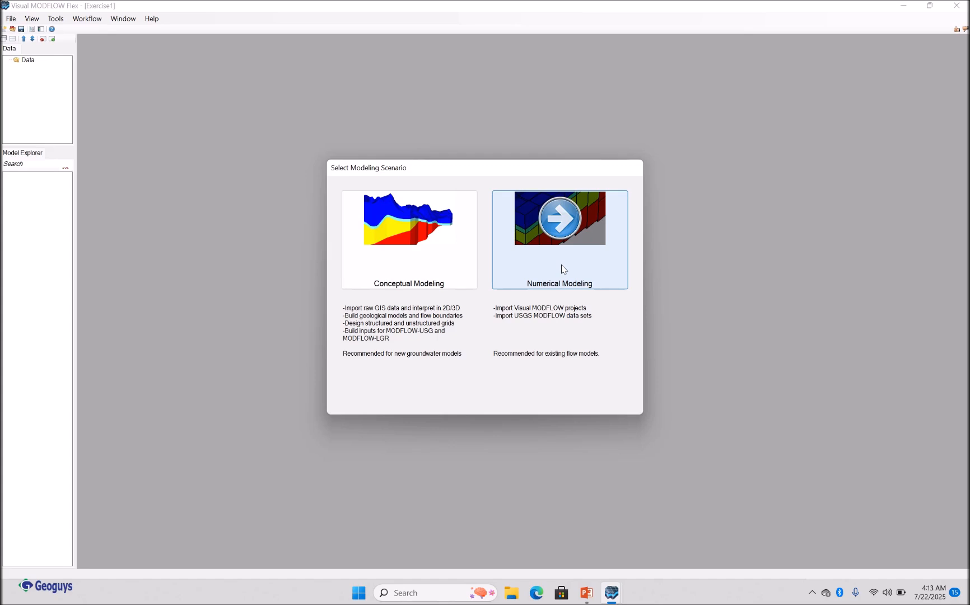
click(571, 219)
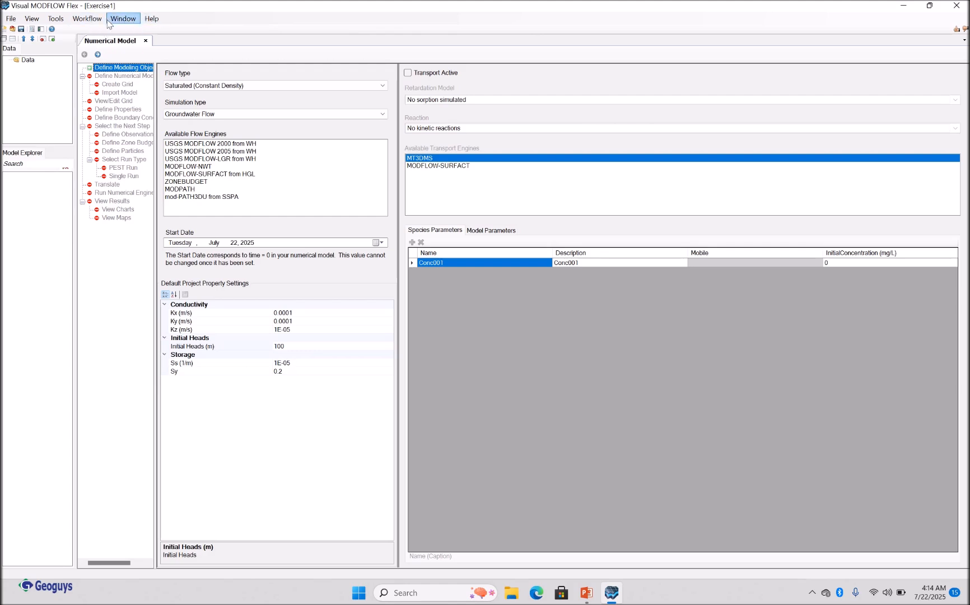
click(11, 19)
mouse_move(37, 20)
key(Right)
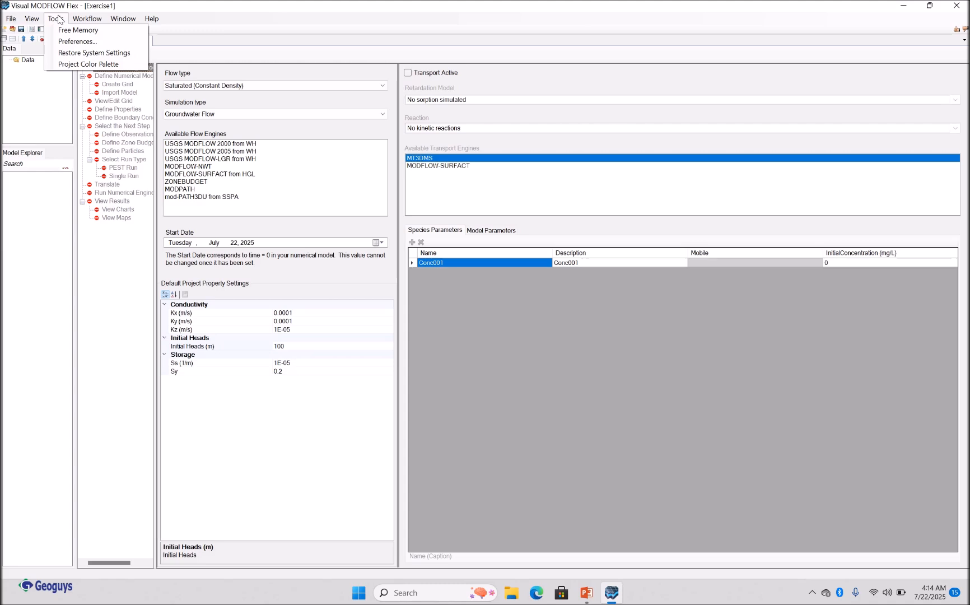
click(87, 19)
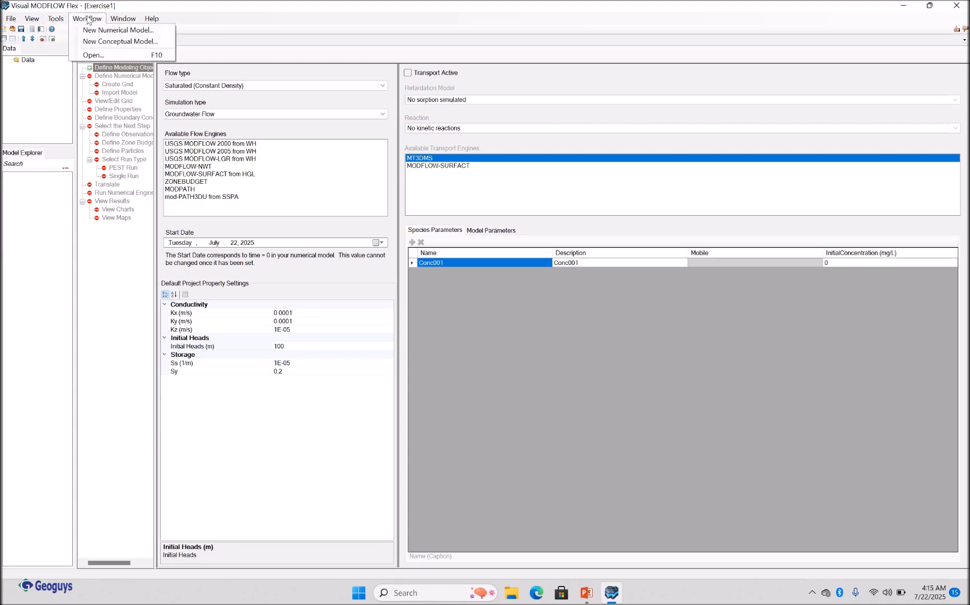
mouse_move(130, 20)
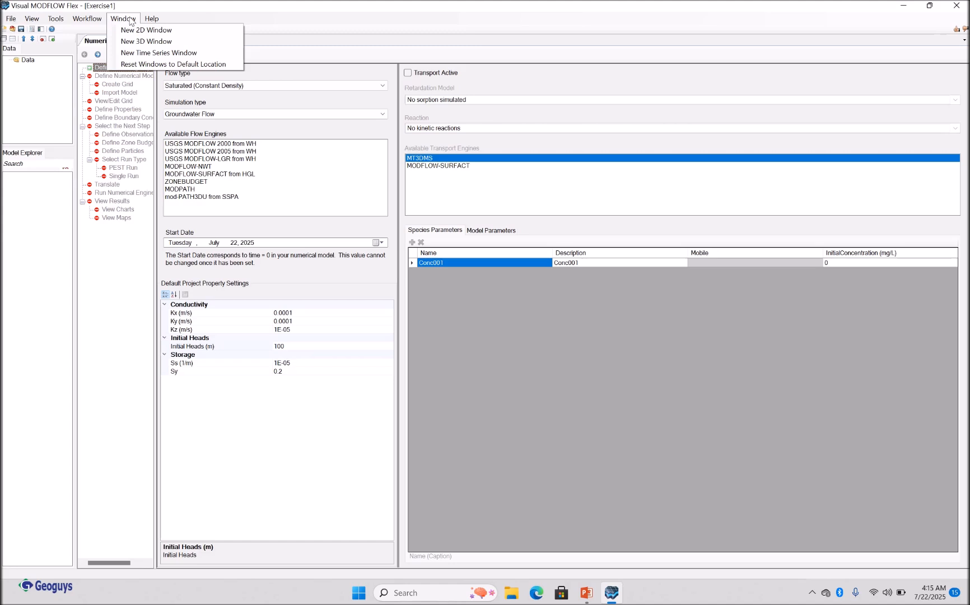
mouse_move(161, 23)
click(231, 14)
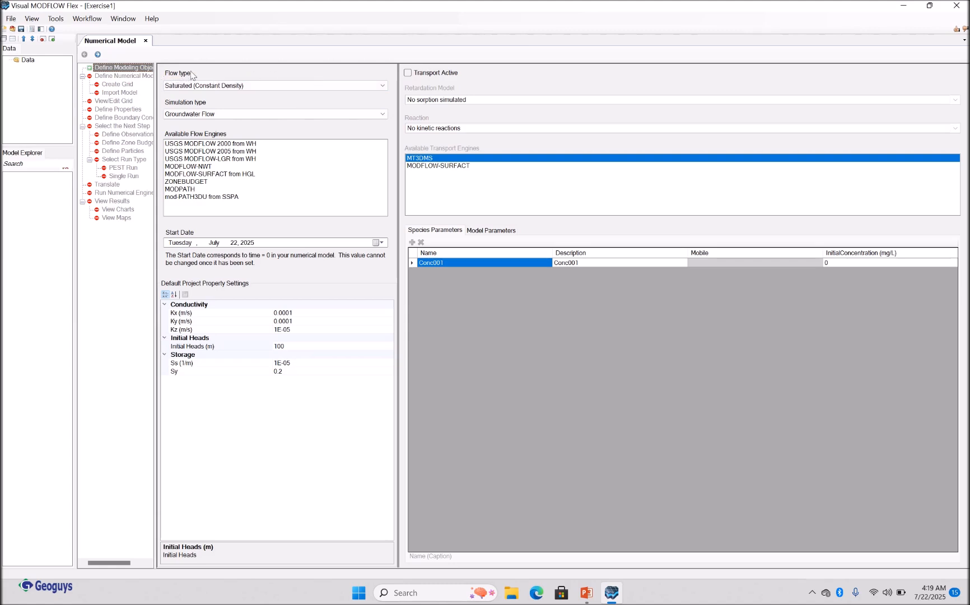
click(363, 87)
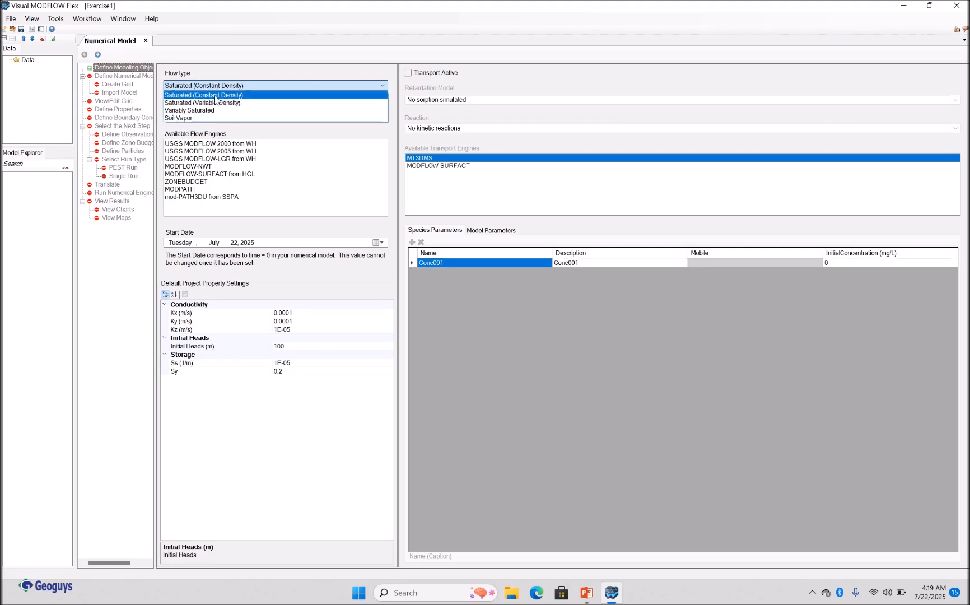
click(323, 74)
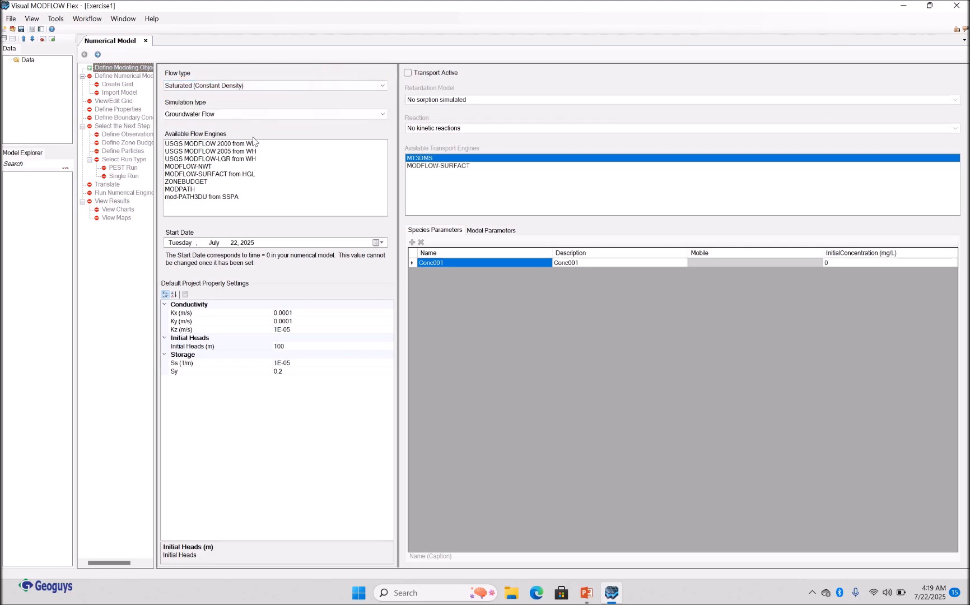
- Keep Groundwater Flow as the simulation type and set the model's start date to January 1, 2014
click(266, 115)
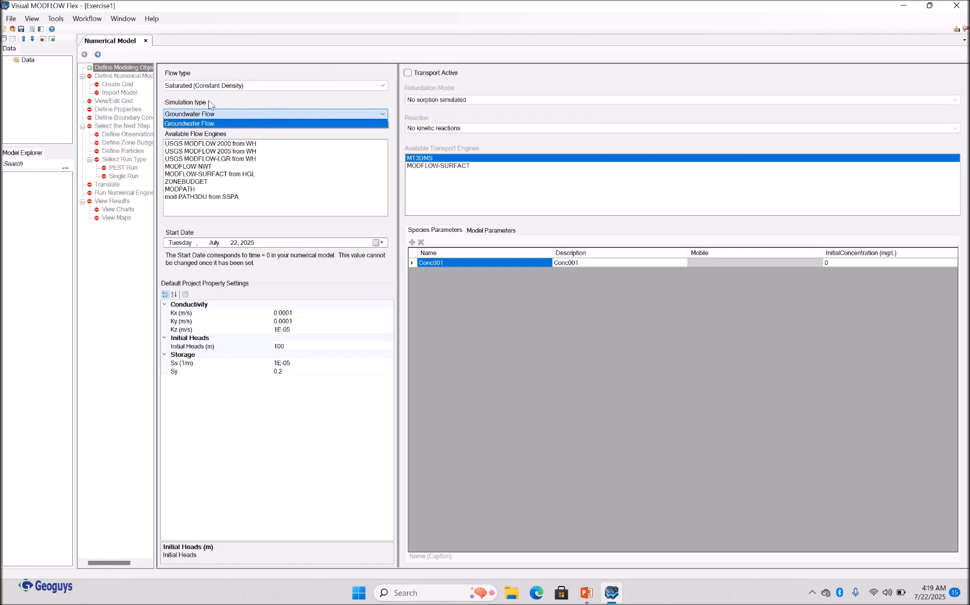
click(177, 101)
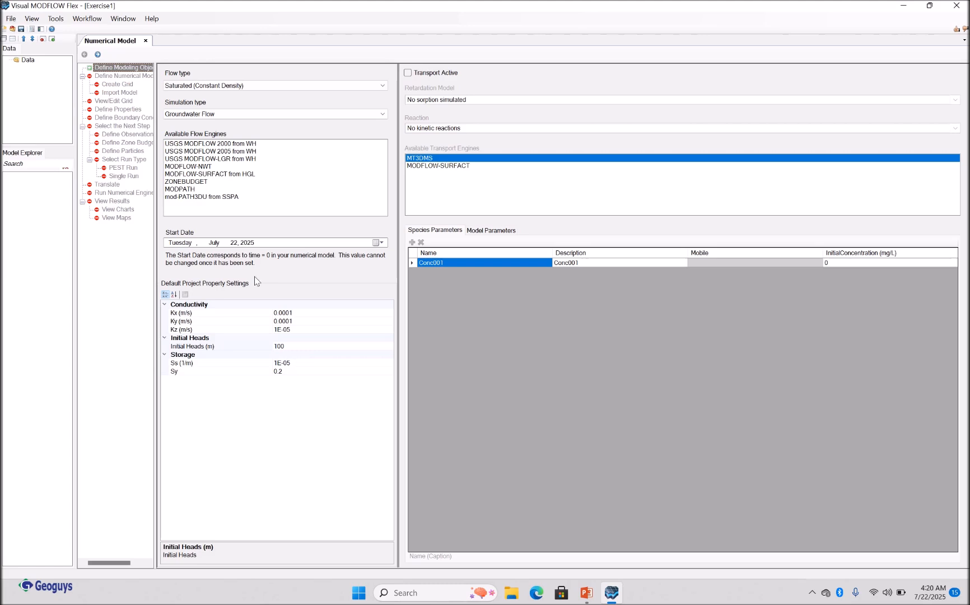
click(248, 243)
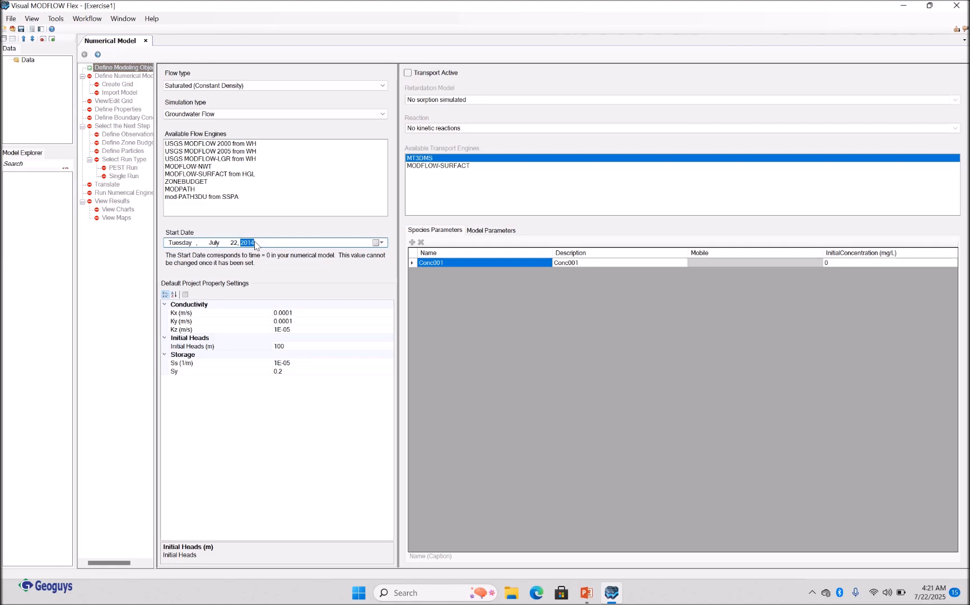
click(233, 243)
click(213, 243)
text(1)
- Check the exercise data slide in PowerPoint, return to Visual MODFLOW Flex and advance to the numerical model definition
click(585, 594)
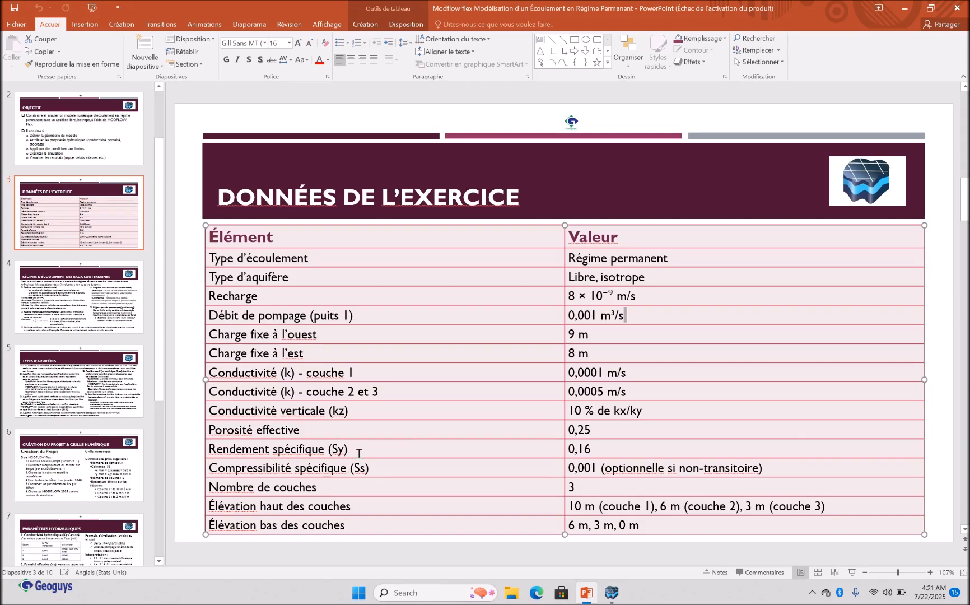
click(613, 594)
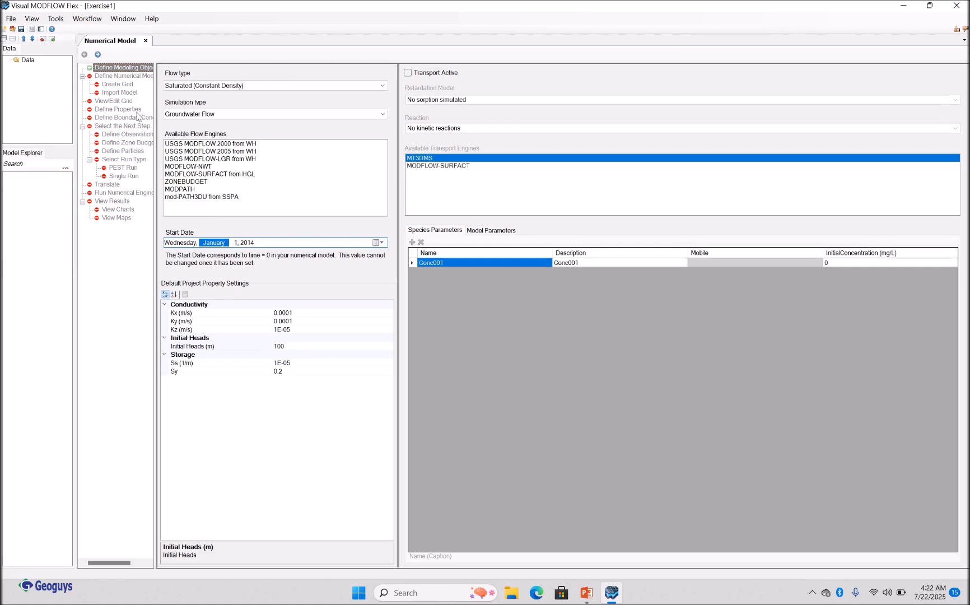
click(97, 54)
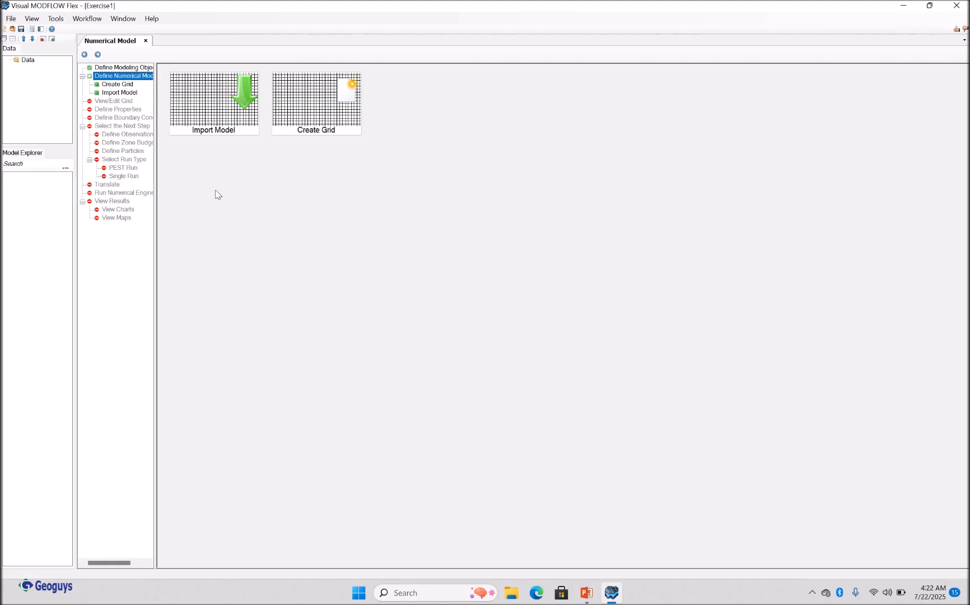
- Consult the project and numerical grid slide in PowerPoint, return to Visual MODFLOW Flex and choose to create a grid
click(585, 593)
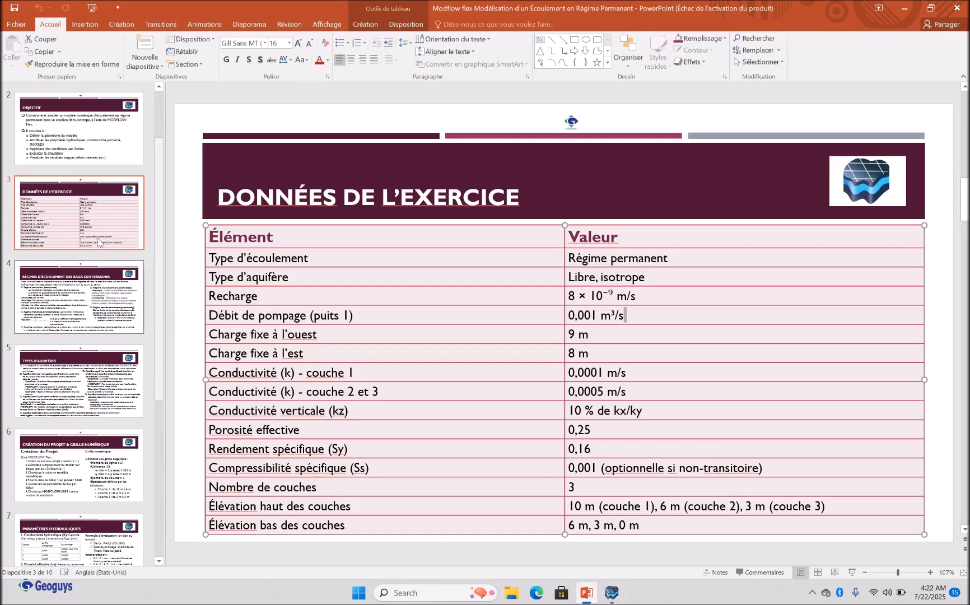
click(98, 494)
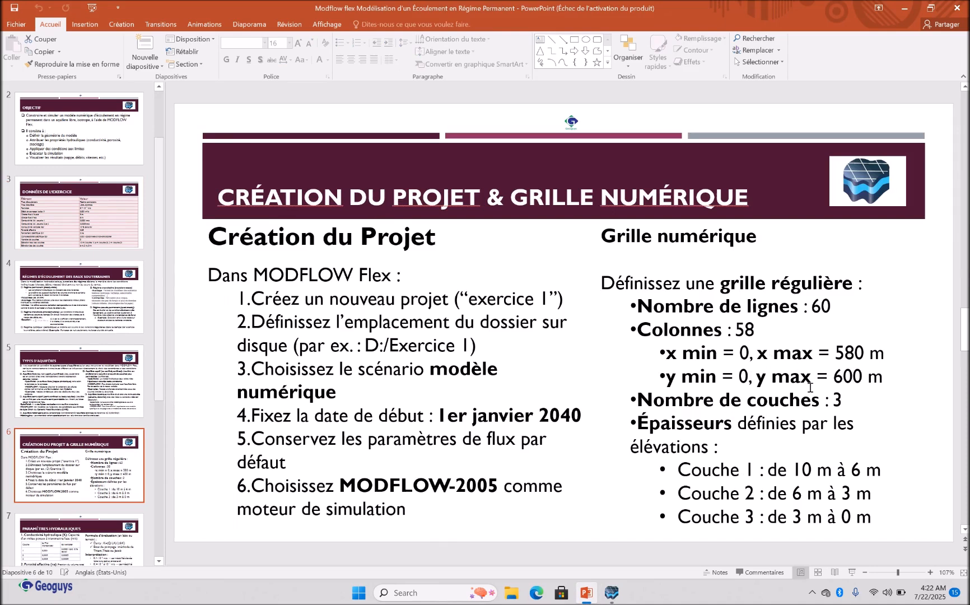
click(611, 592)
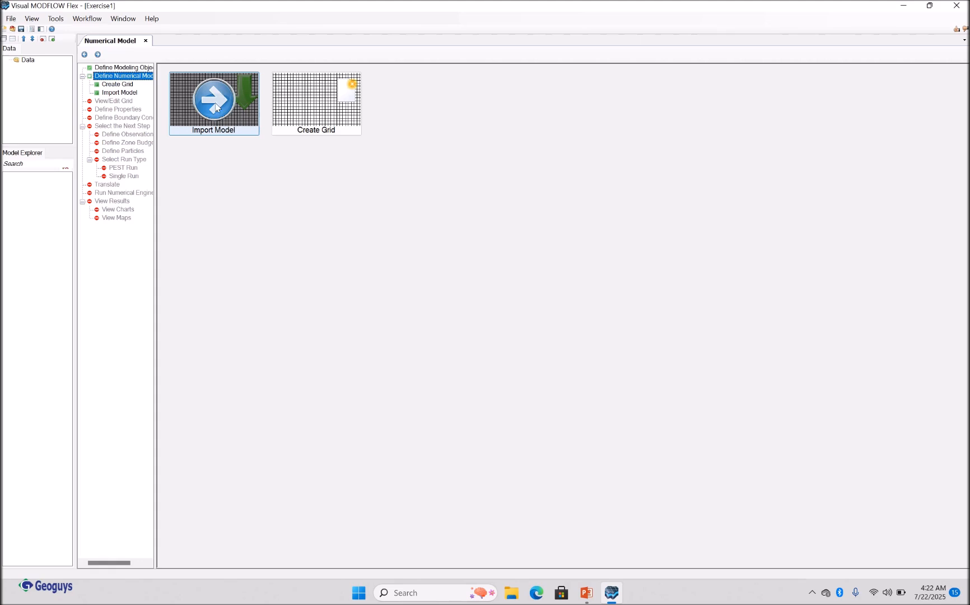
click(315, 108)
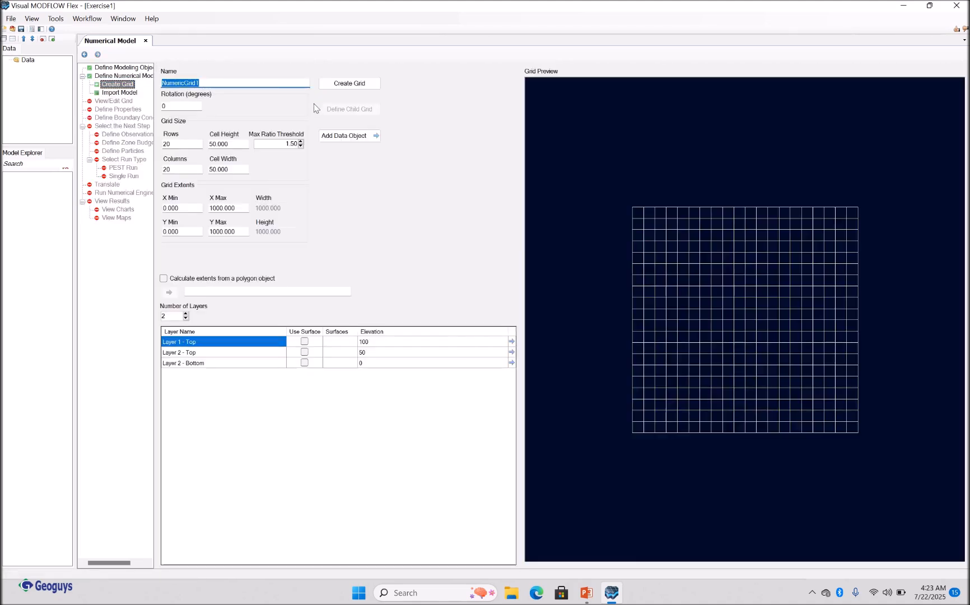
- Keep the grid name NumericGrid1 and set the number of rows to 60
click(178, 83)
click(221, 83)
click(180, 145)
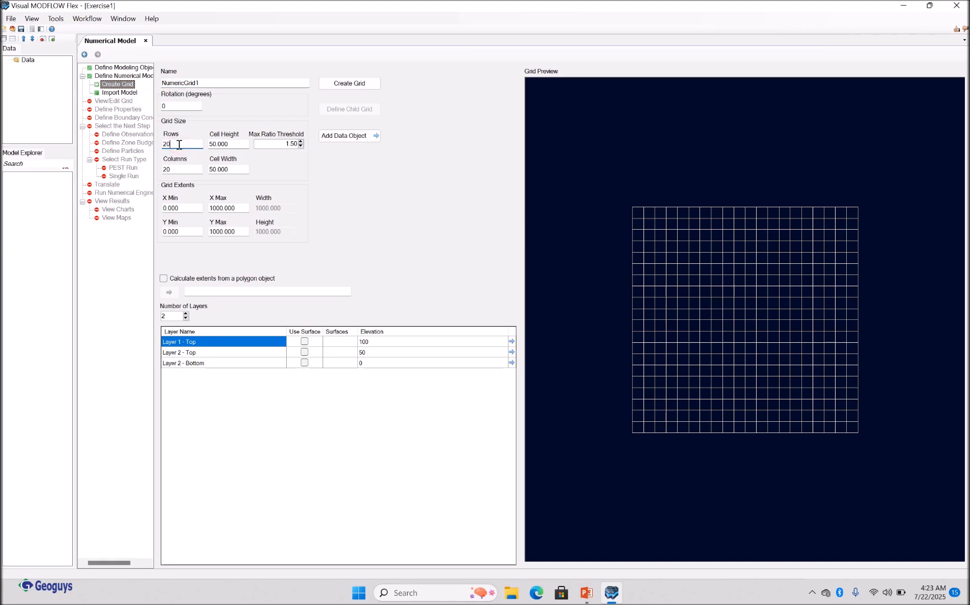
key(BackSpace)
key(BackSpace)
text(80)
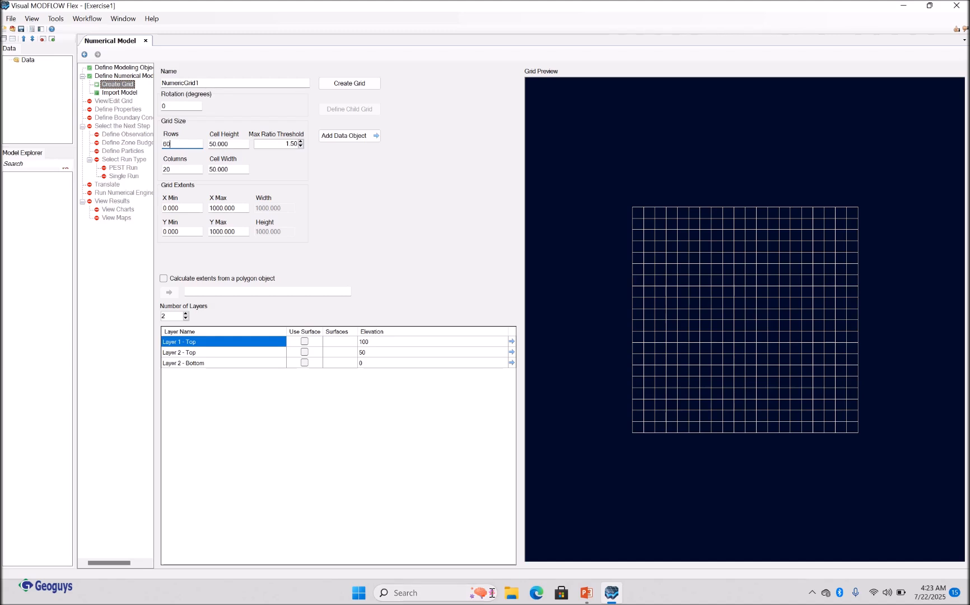
- Check the grid dimensions on the PowerPoint slide, return to Visual MODFLOW Flex and set the number of columns to 58
click(585, 592)
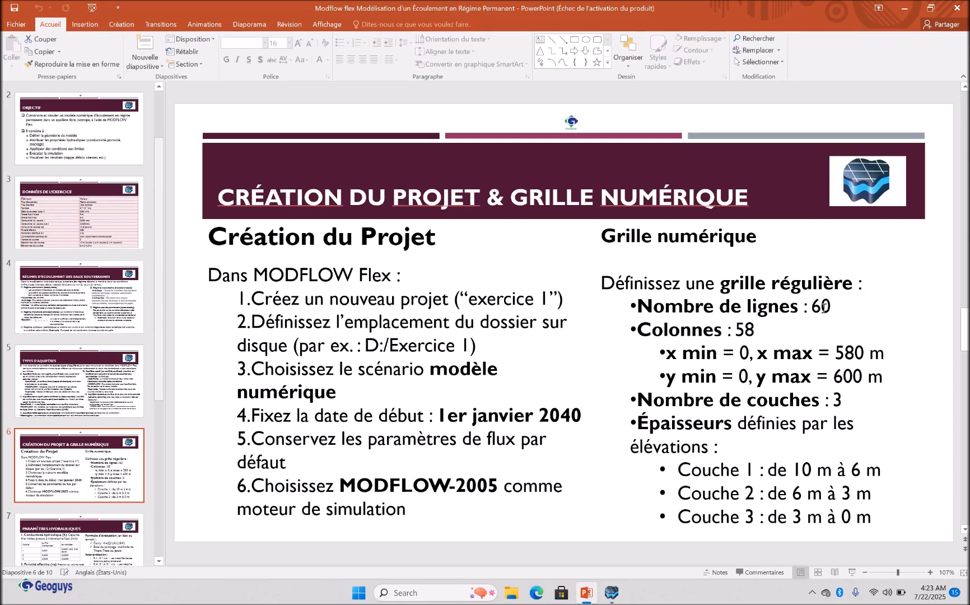
mouse_move(611, 586)
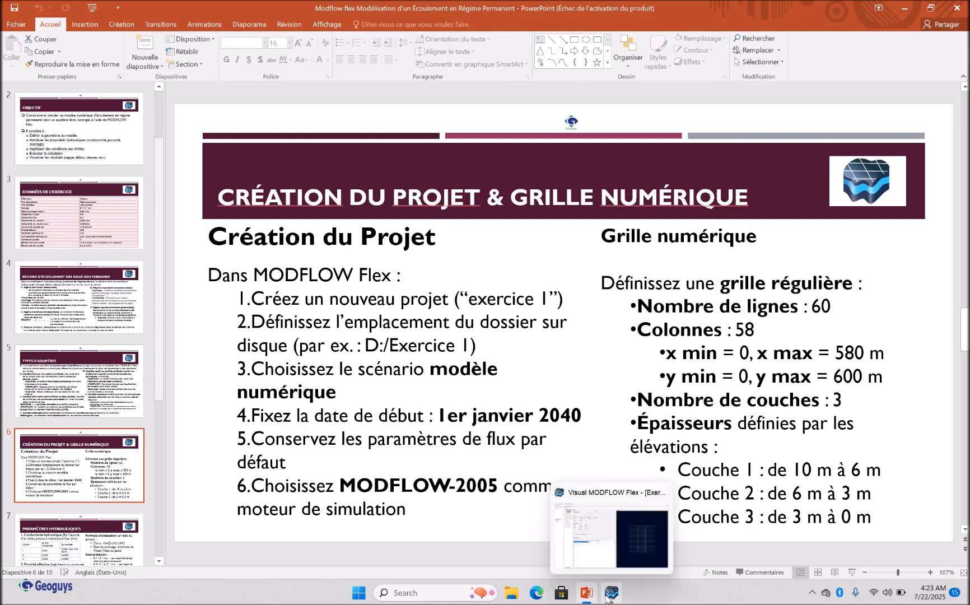
click(578, 552)
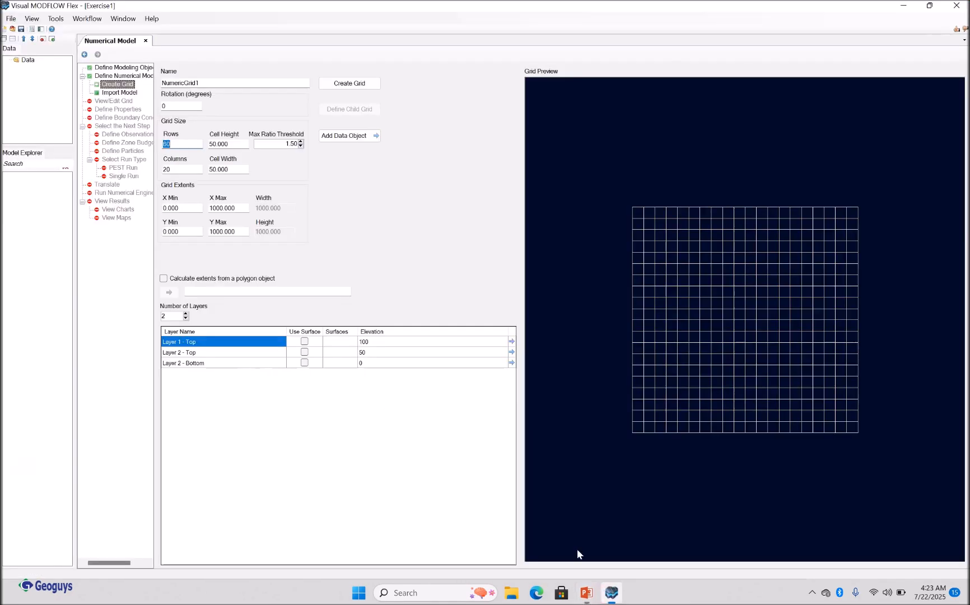
click(177, 170)
key(BackSpace)
key(BackSpace)
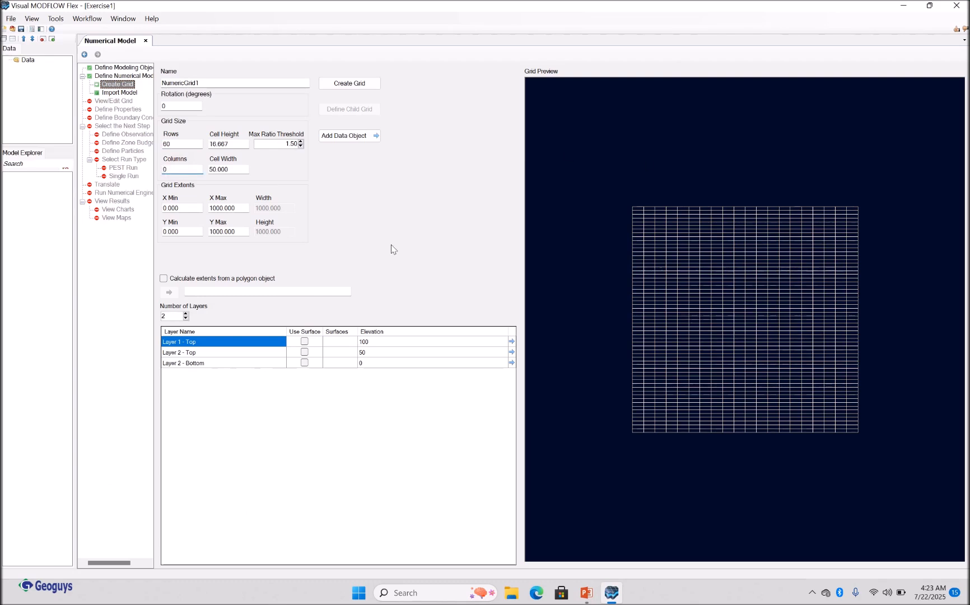
text(58)
click(179, 144)
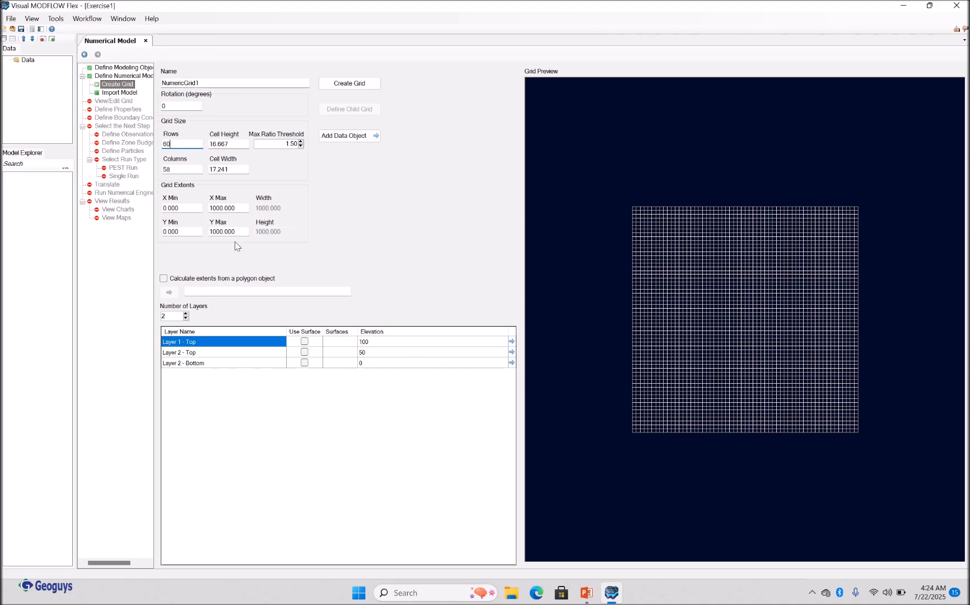
- Keep the grid's minimum extents at 0 and set X Max to 580
click(177, 207)
click(185, 232)
click(240, 211)
click(241, 232)
click(241, 205)
key(BackSpace)
key(BackSpace)
key(BackSpace)
key(BackSpace)
key(BackSpace)
key(BackSpace)
key(BackSpace)
text(50)
text(80)
- Set the grid's Y Max to 600
click(241, 229)
key(BackSpace)
key(BackSpace)
key(BackSpace)
key(BackSpace)
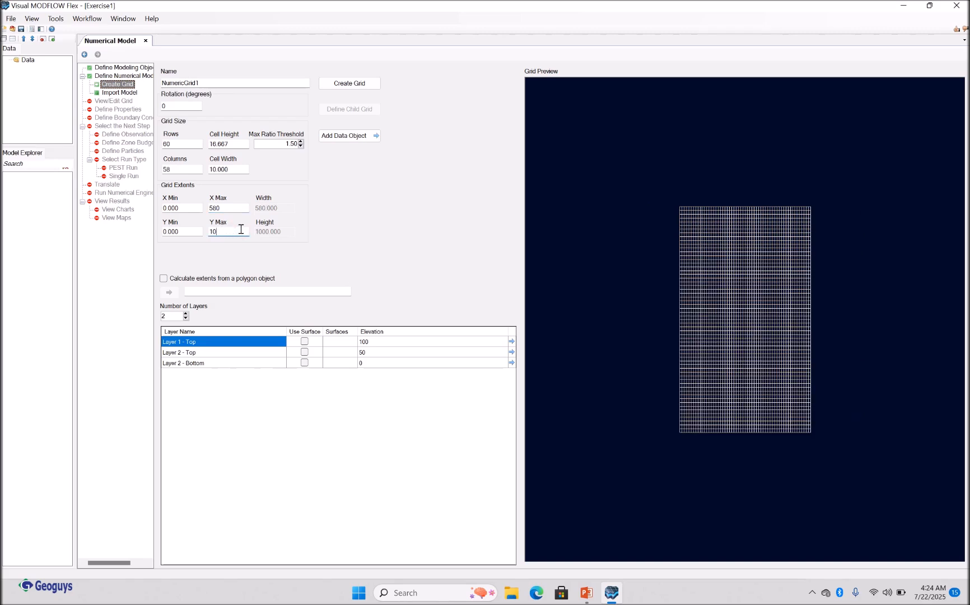
text(0)
text(600)
click(232, 207)
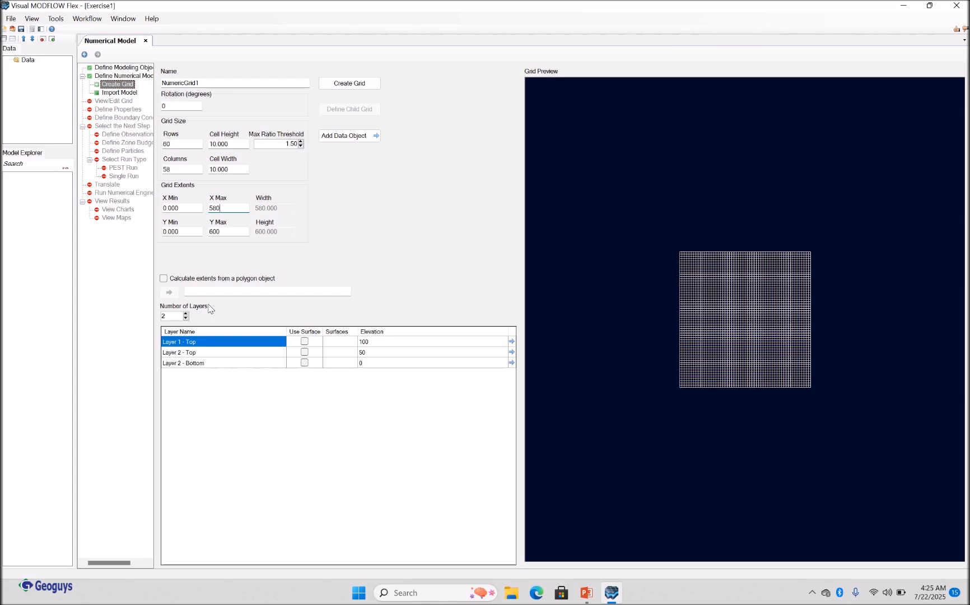
- Set the number of layers to 3 and check the layer elevations on the PowerPoint slide, returning to Visual MODFLOW Flex
click(172, 314)
key(BackSpace)
click(180, 231)
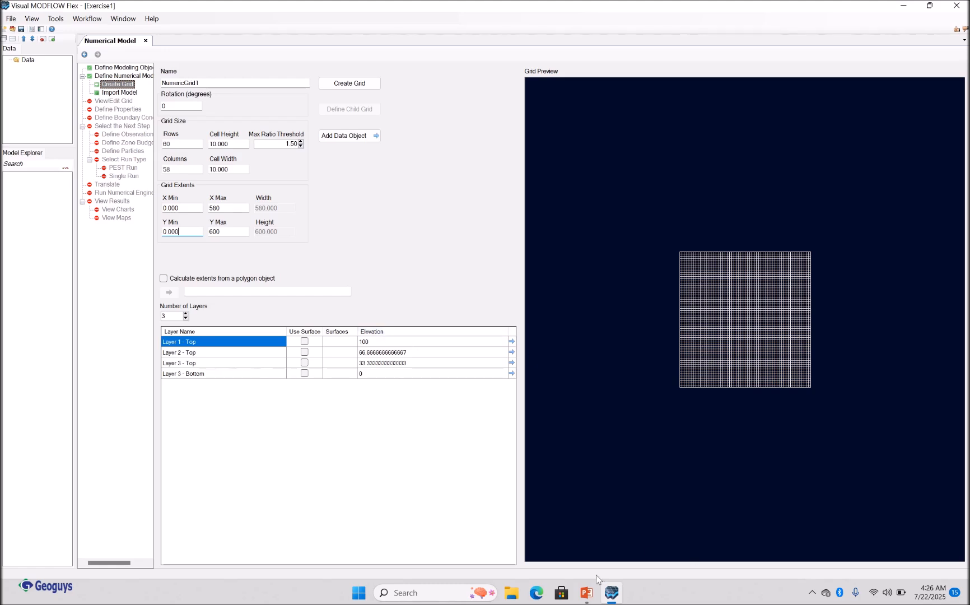
click(586, 592)
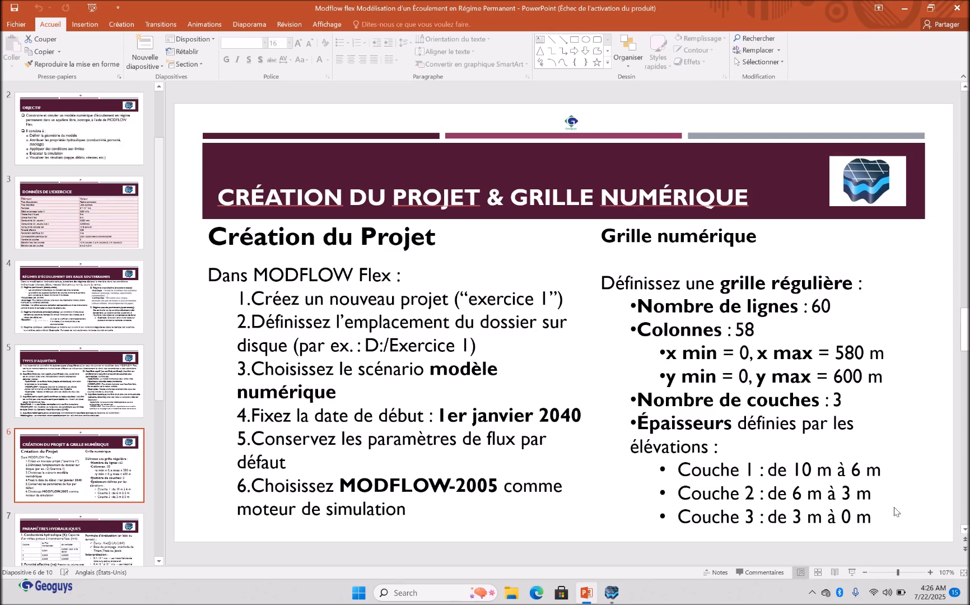
click(601, 594)
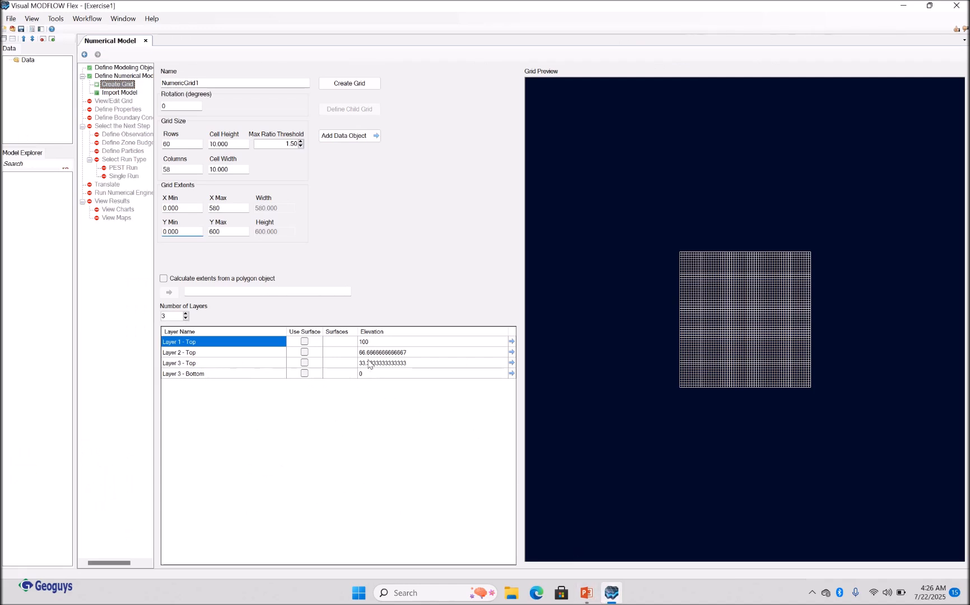
- Set the top elevations of layers 1, 2 and 3 to 10, 6 and 3, keeping the layer 3 bottom at 0
click(375, 343)
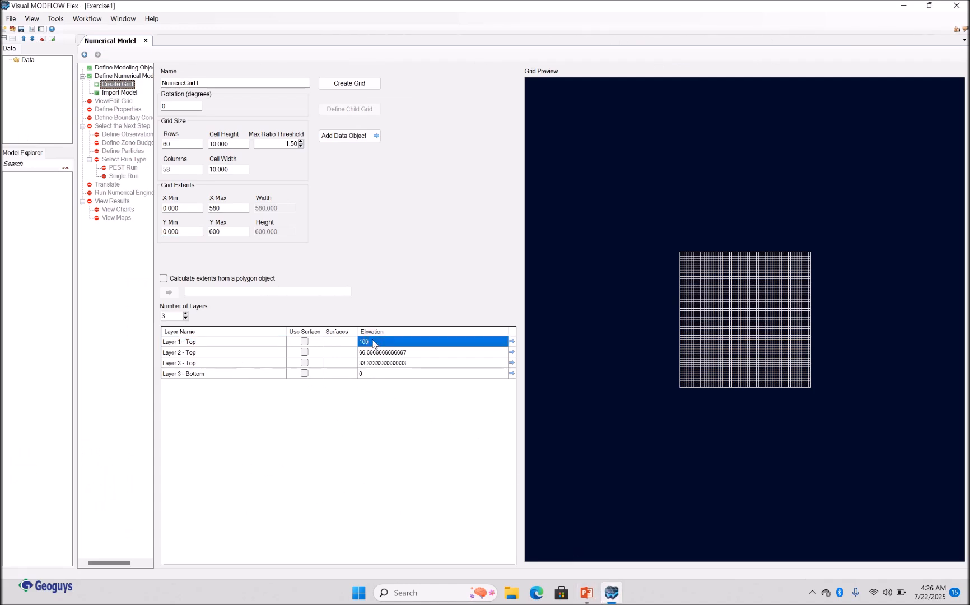
click(373, 341)
text(10)
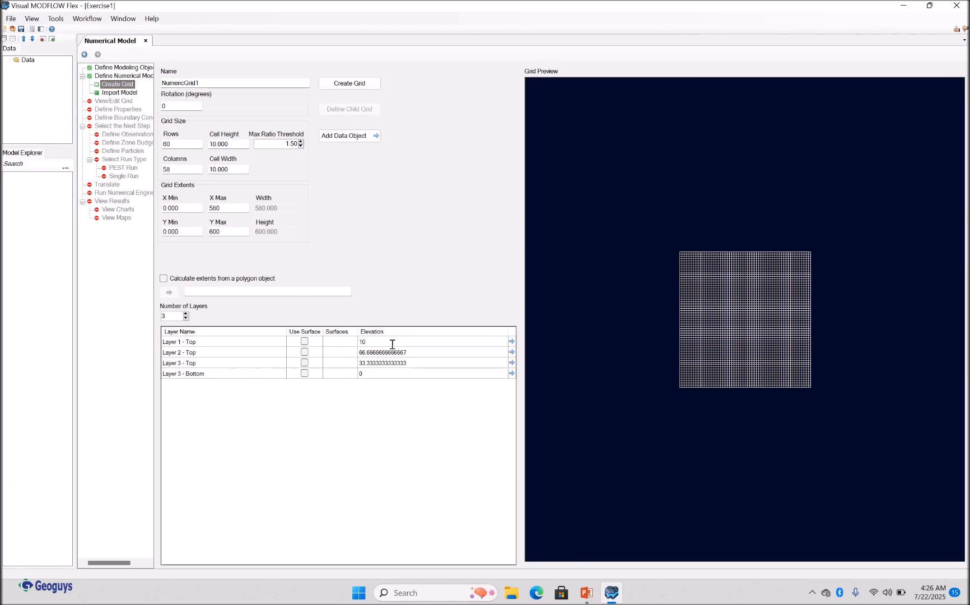
click(415, 355)
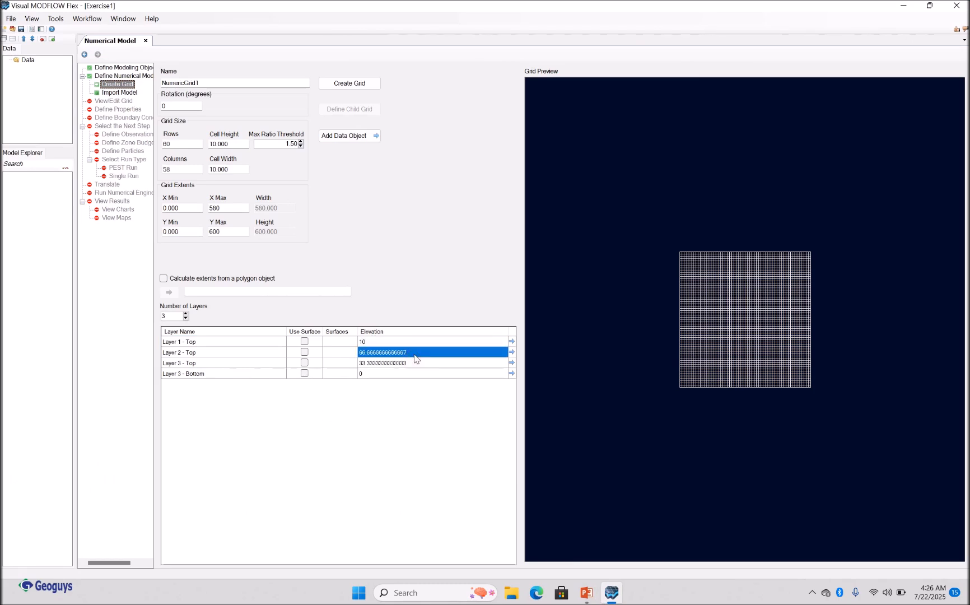
click(415, 355)
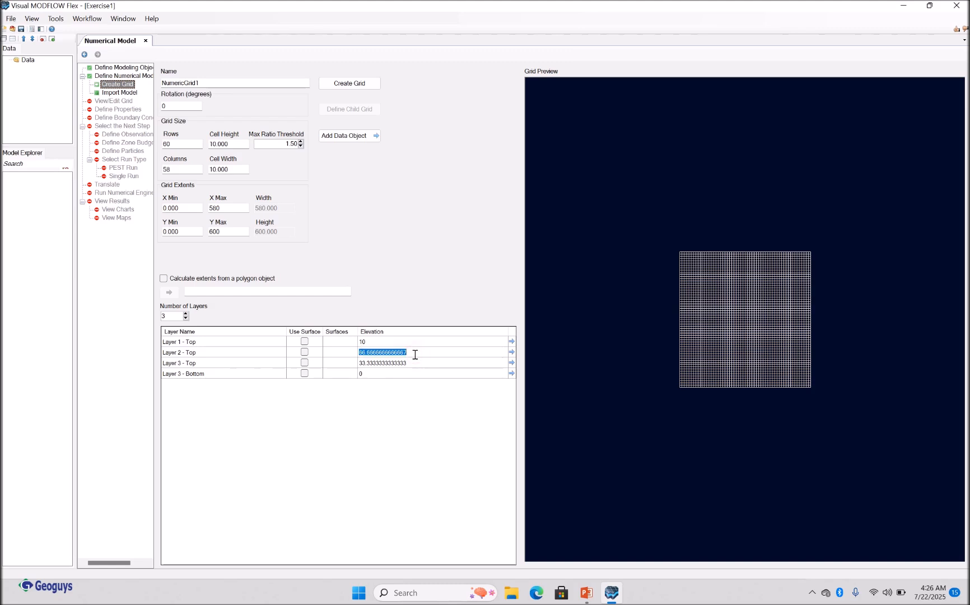
text(6)
click(401, 363)
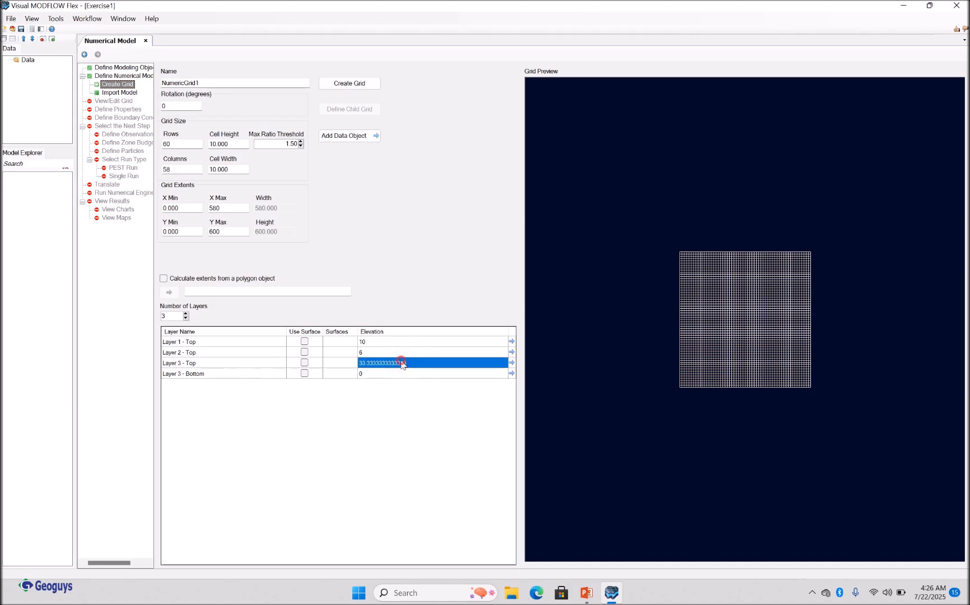
click(402, 361)
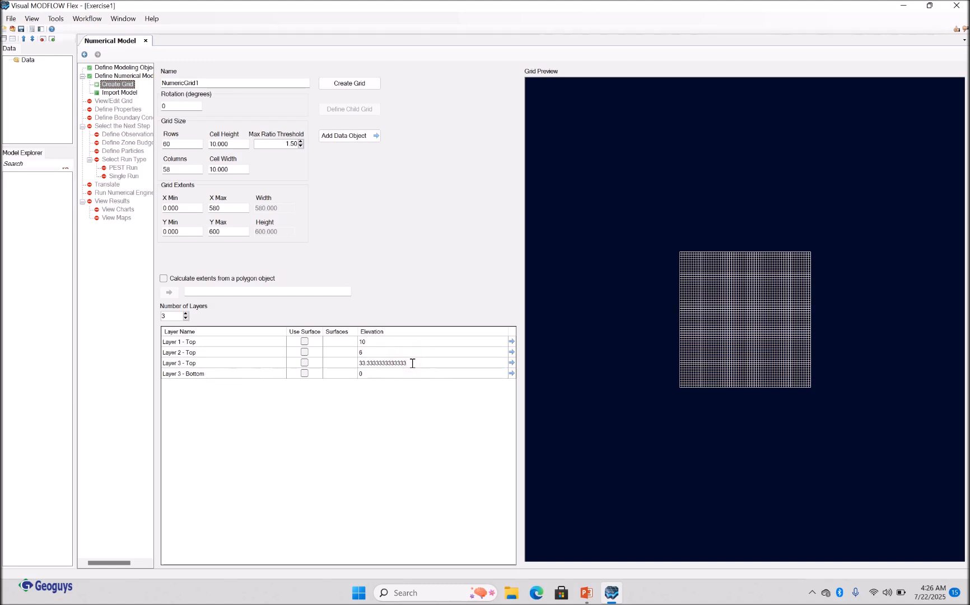
double_click(412, 363)
text(3)
click(392, 374)
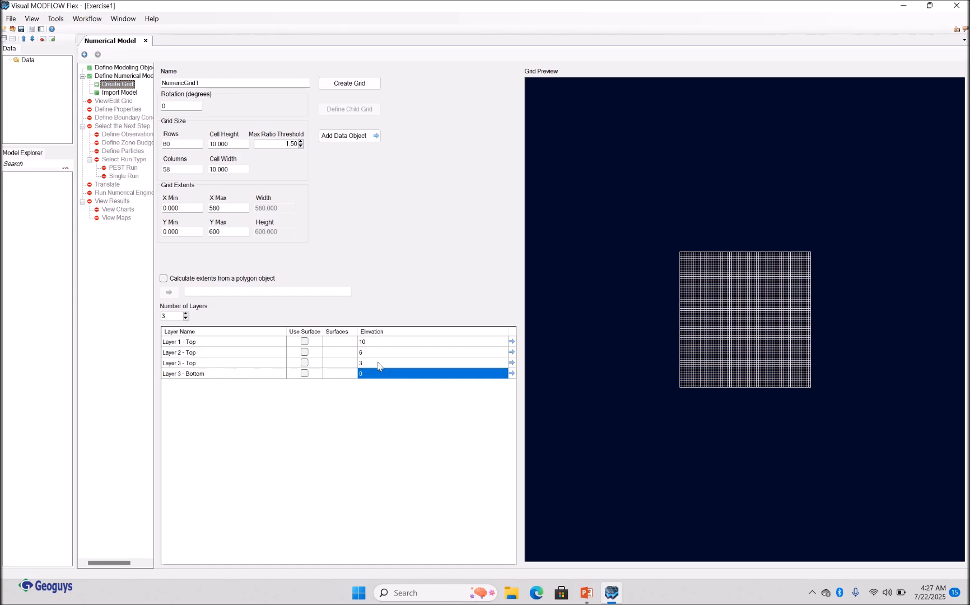
- Create the numerical grid and advance through the grid view to the property definition step
click(358, 90)
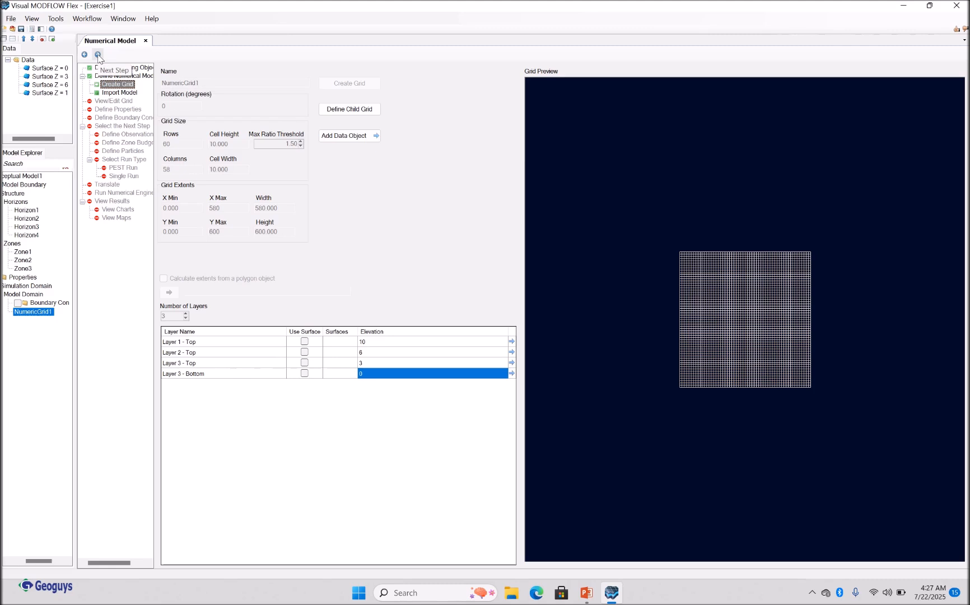
click(98, 55)
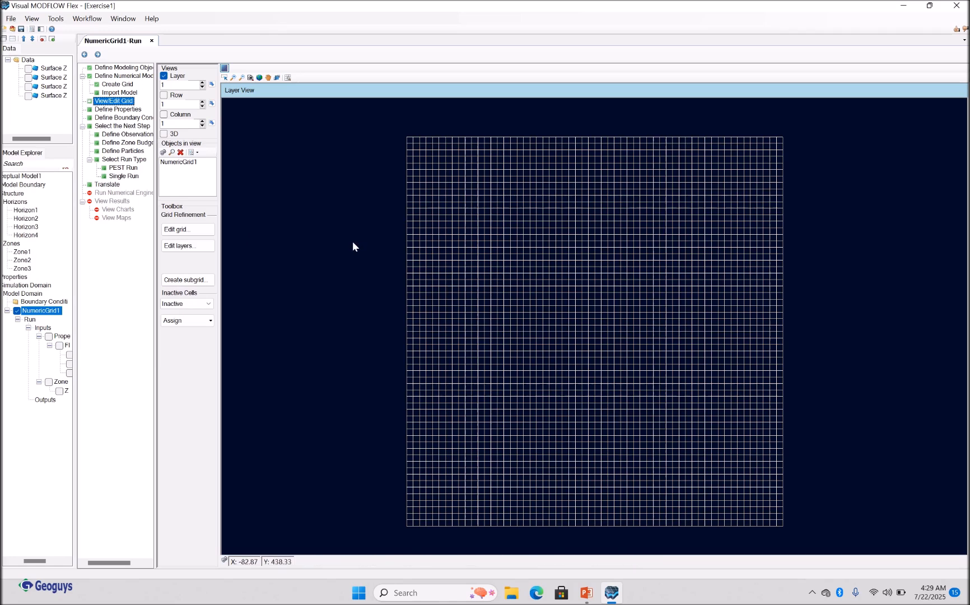
click(98, 54)
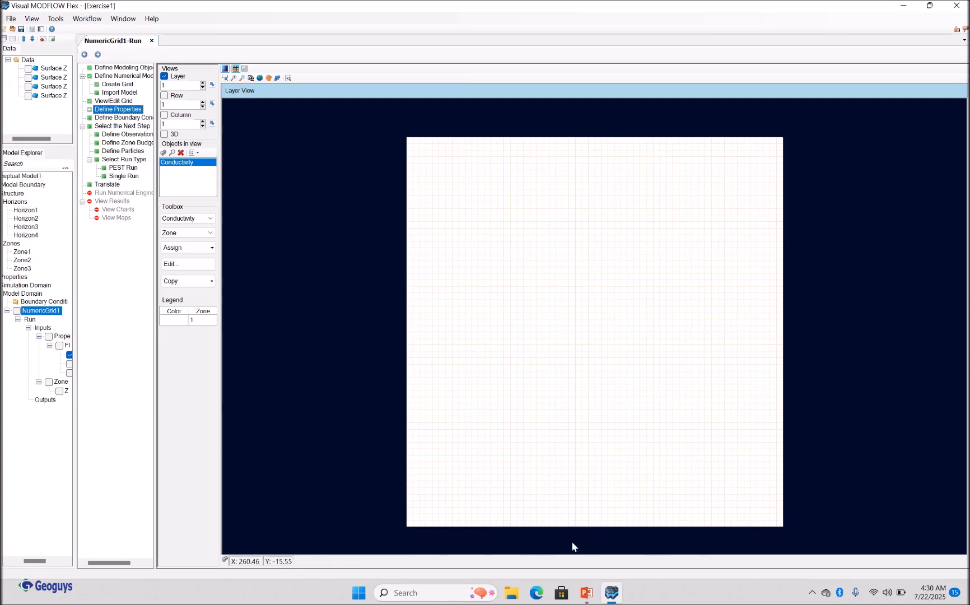
- Consult the exercise slides in PowerPoint and, back in Visual MODFLOW Flex, examine the available property groups, keeping Conductivity selected
click(586, 592)
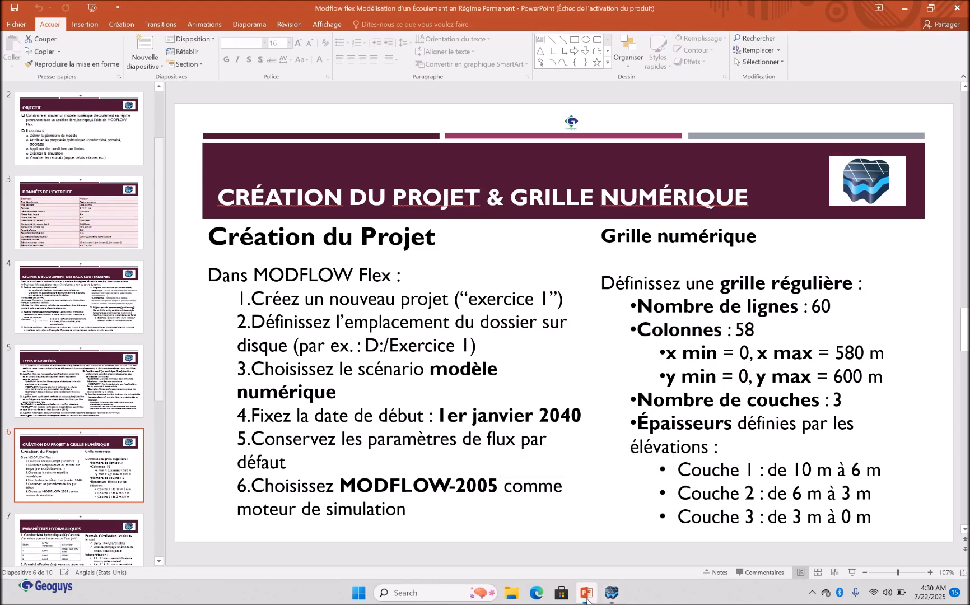
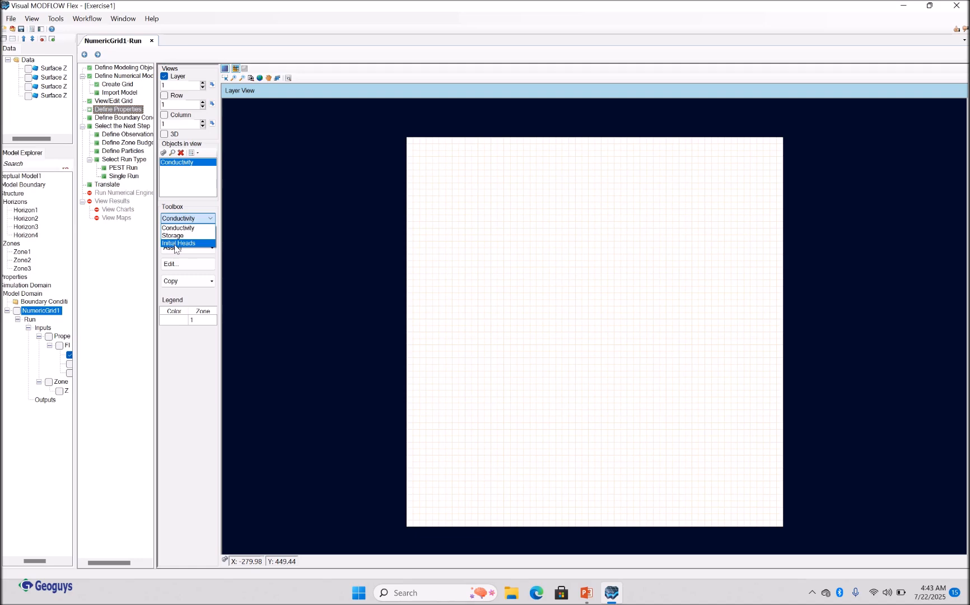
click(176, 355)
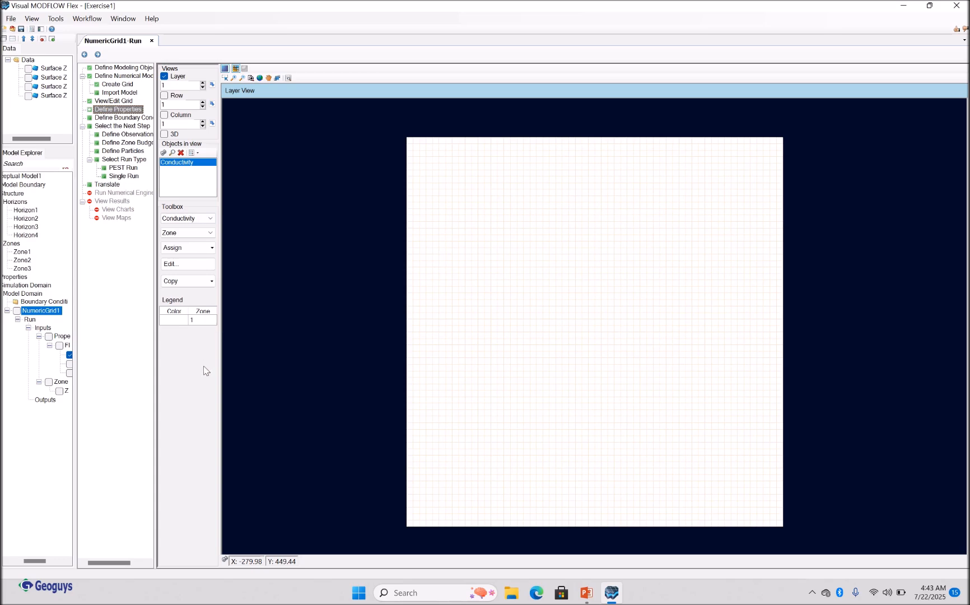
- Examine the Conductivity group's parameter choices and the available assignment methods, keeping Zone as the displayed attribute
click(211, 219)
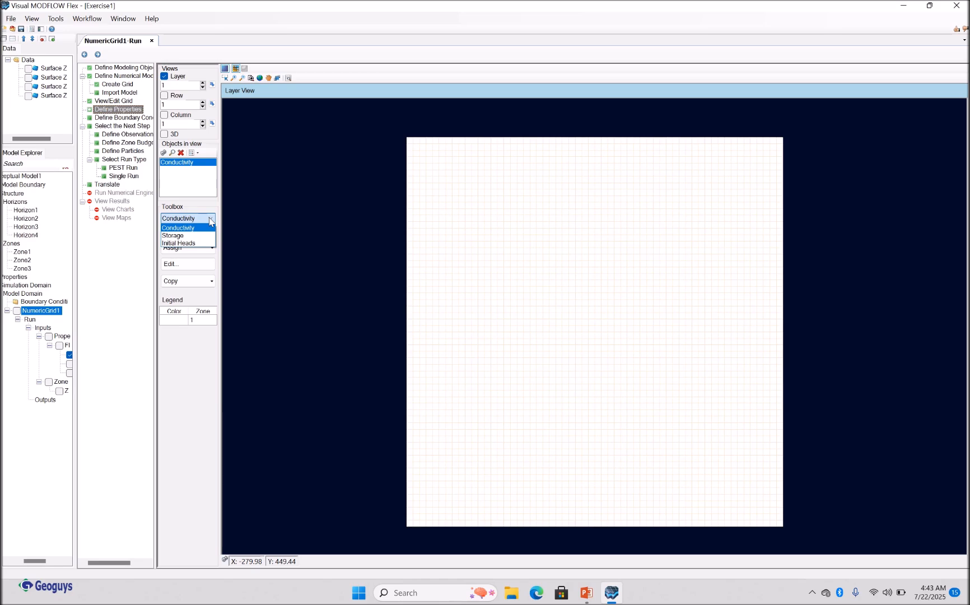
click(187, 228)
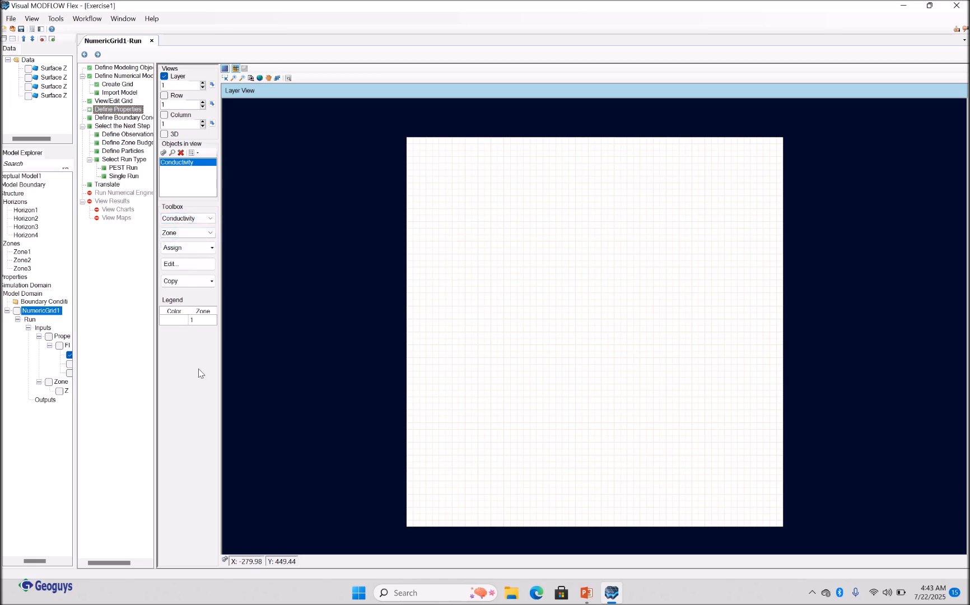
click(210, 233)
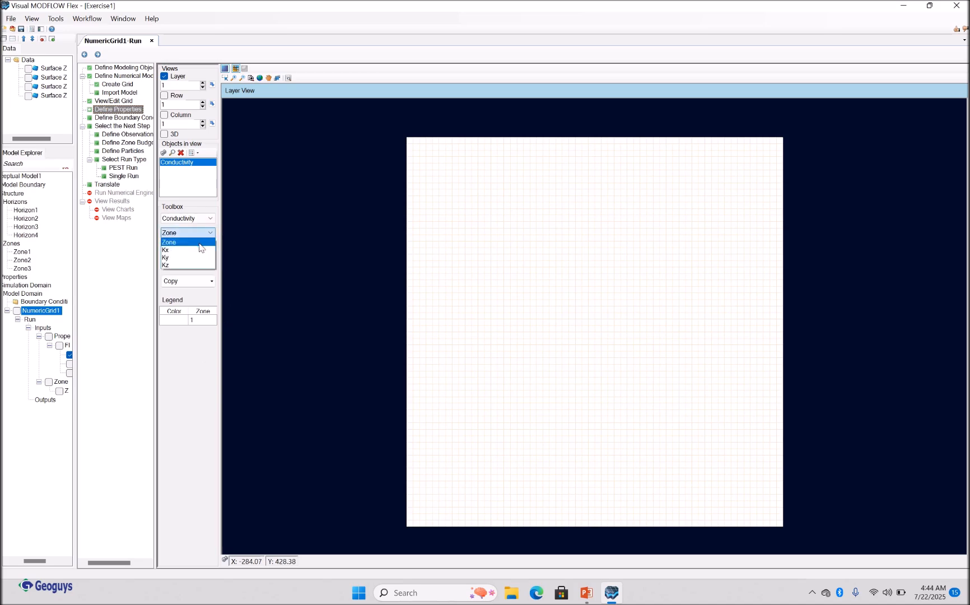
click(199, 242)
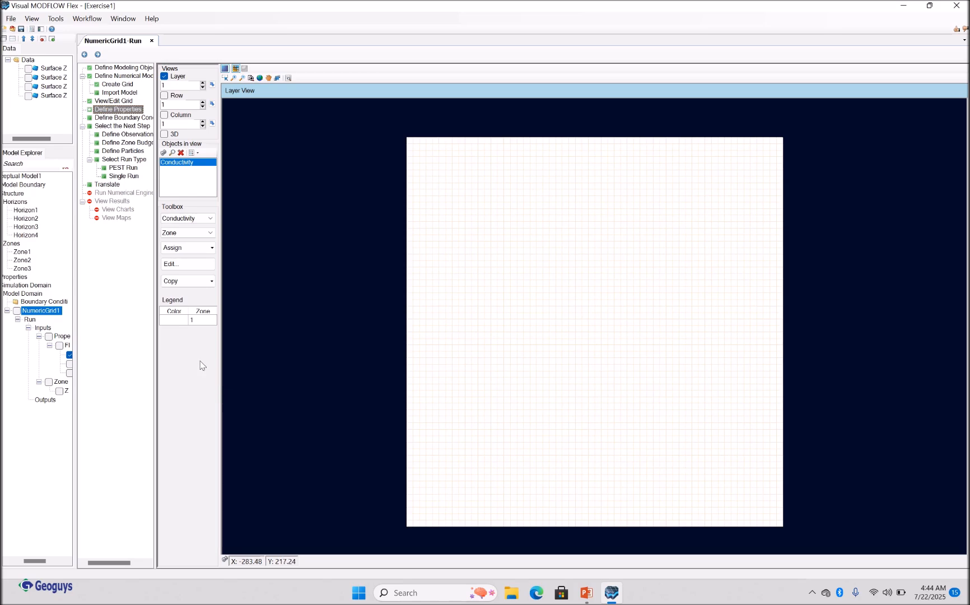
click(212, 249)
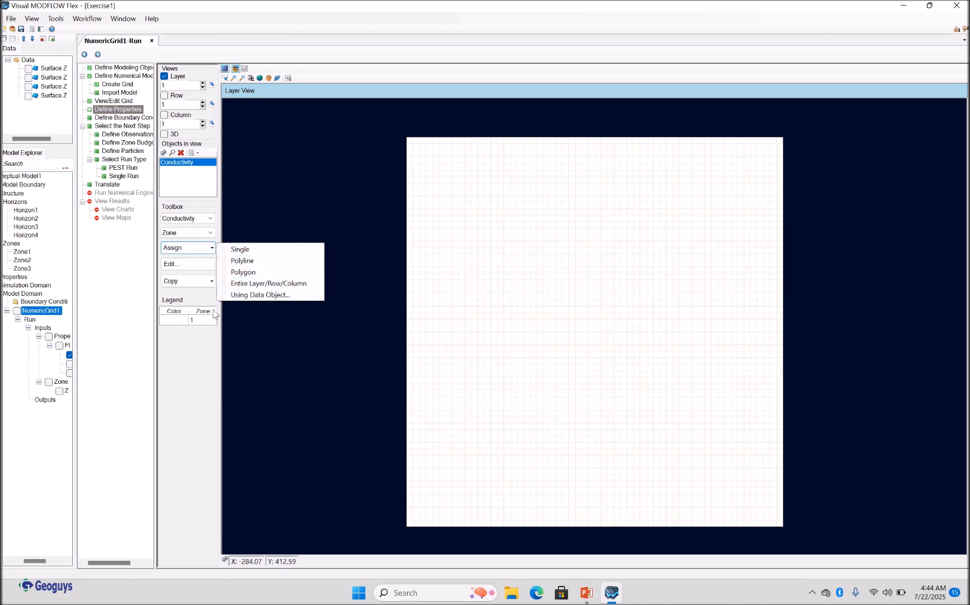
click(192, 371)
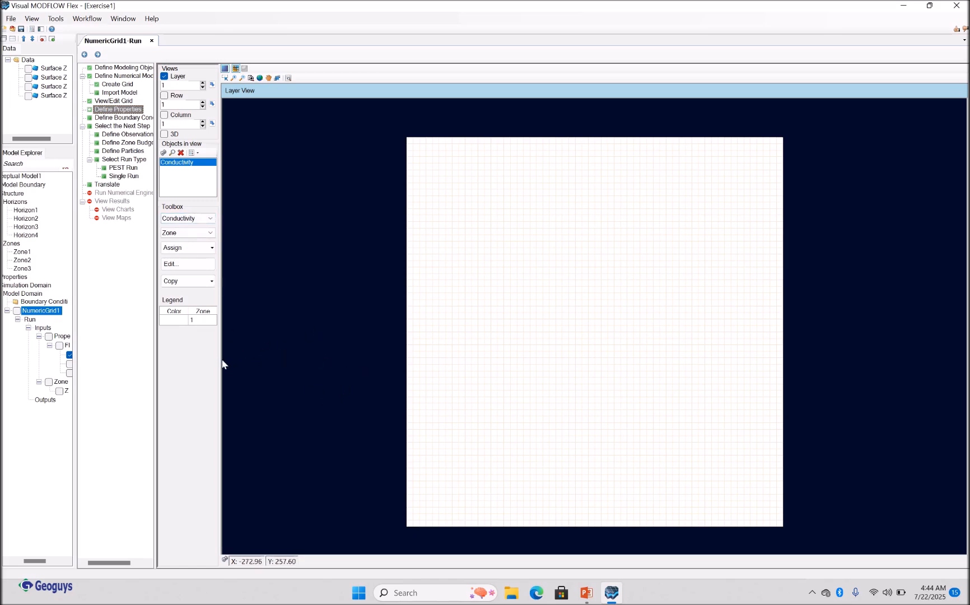
- Review the cell-by-cell conductivity table with layer 1 and with layer 3 in view, closing it without changes
click(178, 268)
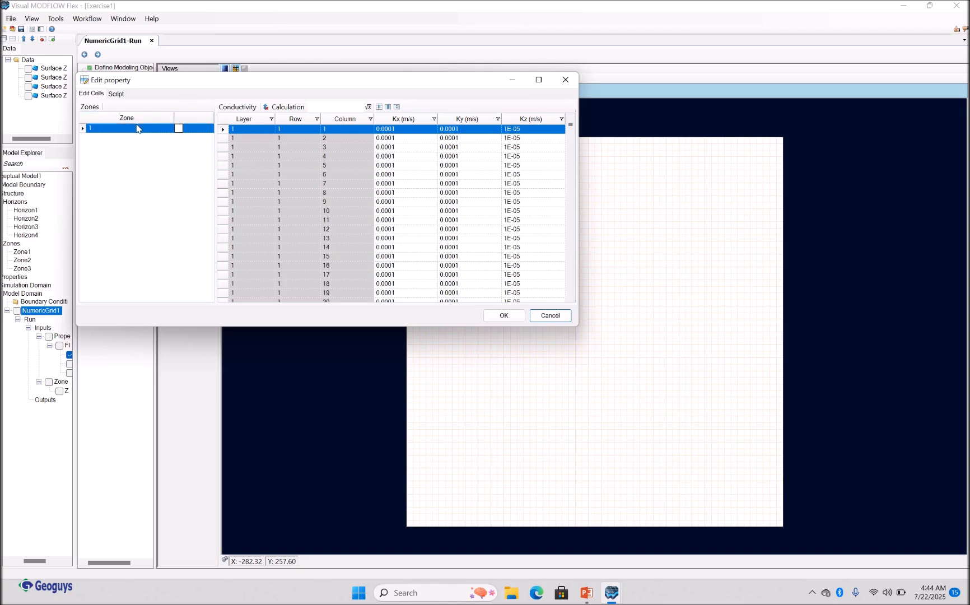
click(565, 80)
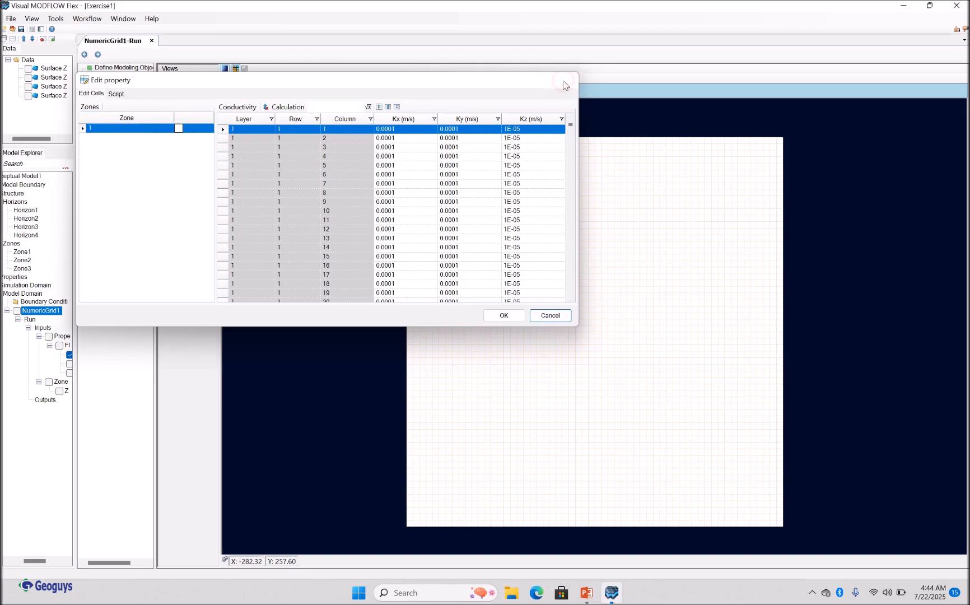
click(203, 83)
click(203, 83)
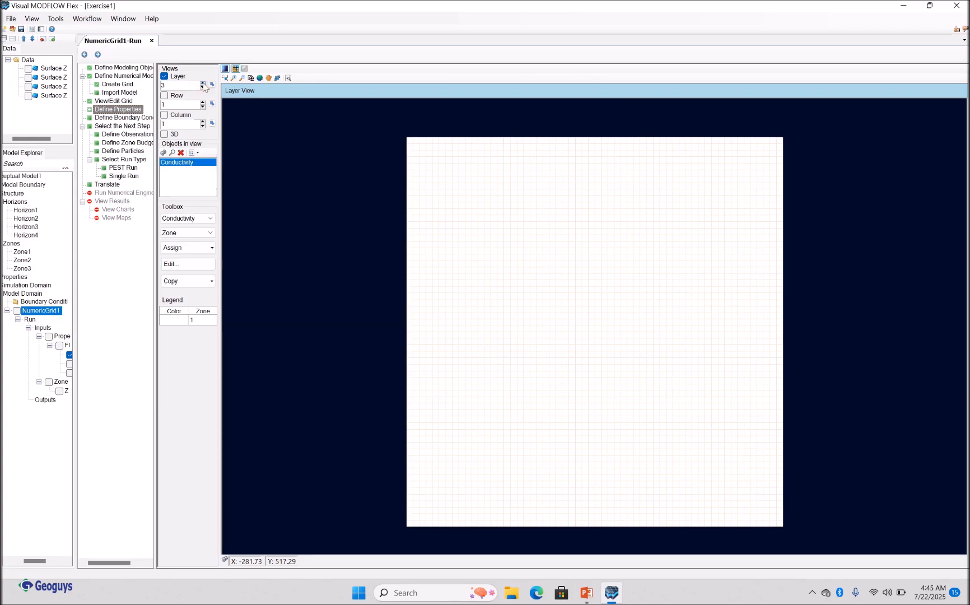
click(189, 265)
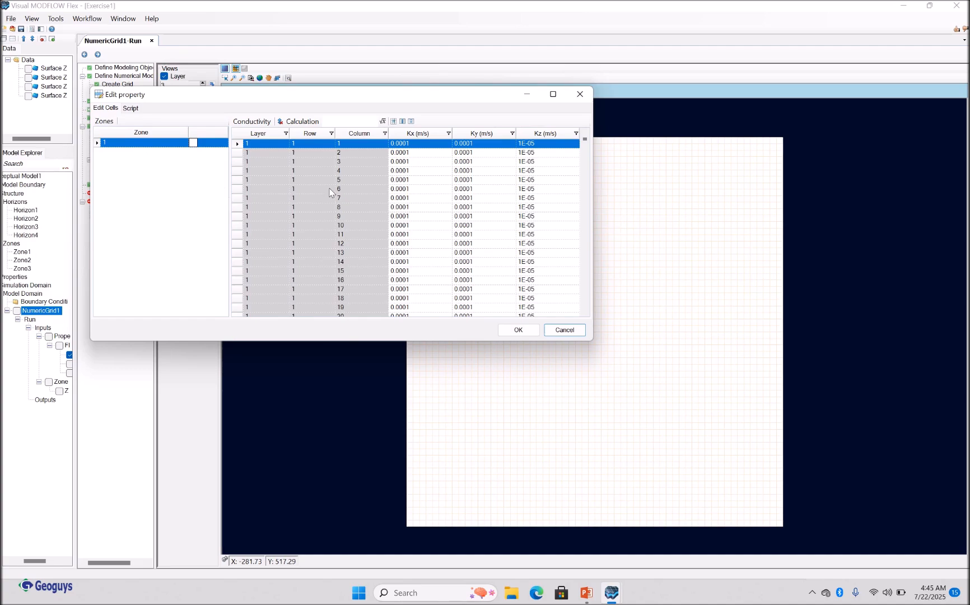
click(579, 94)
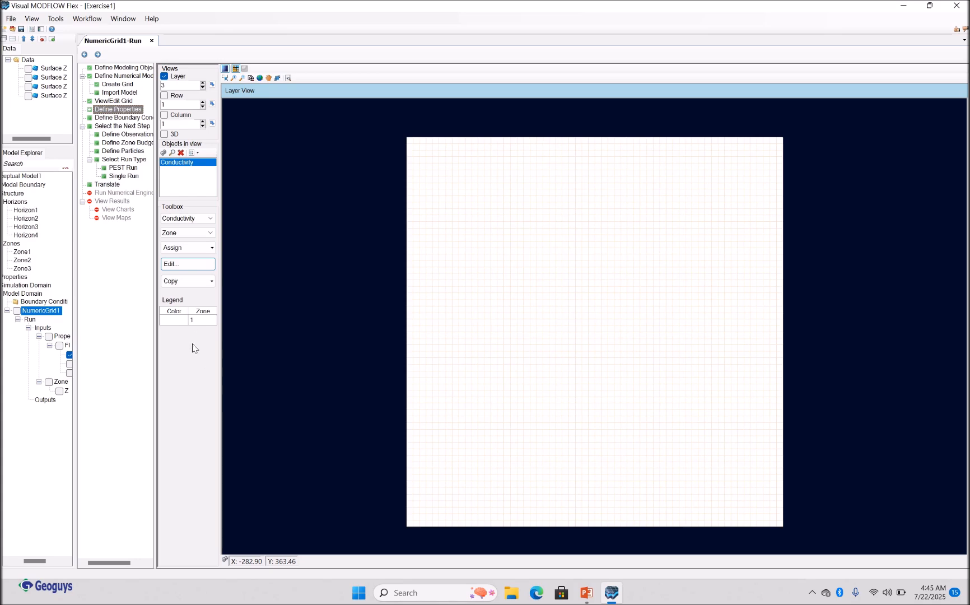
click(811, 594)
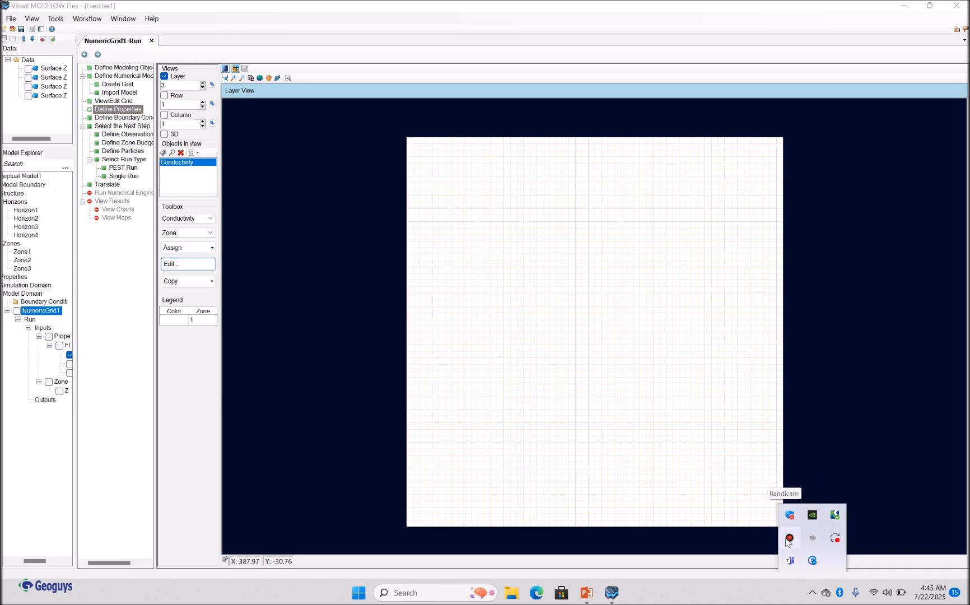
click(789, 538)
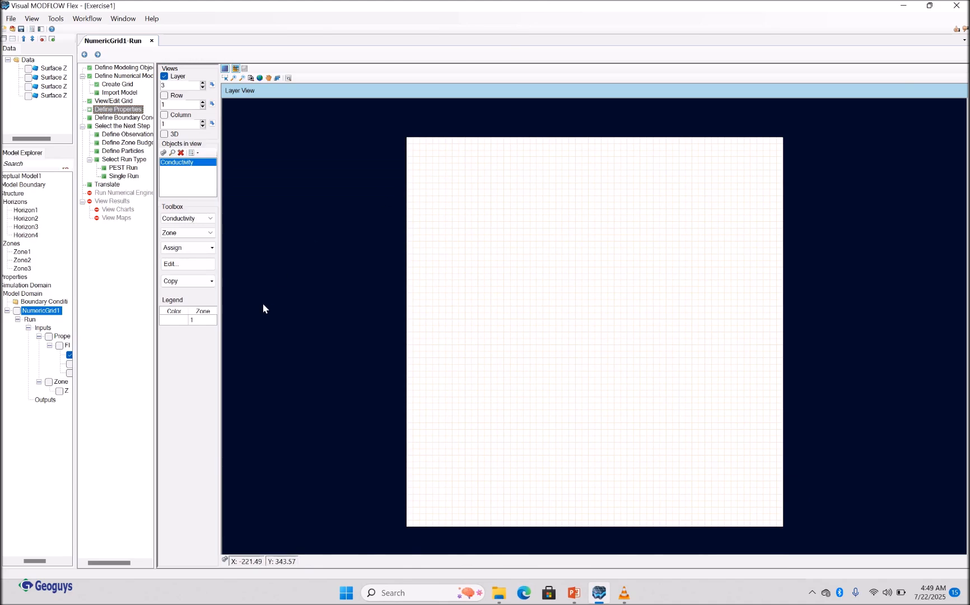
- Display layer 1 and create conductivity zone 2 by whole-layer assignment, applying it only to Layer 2 with the default values
click(202, 87)
click(203, 87)
click(211, 247)
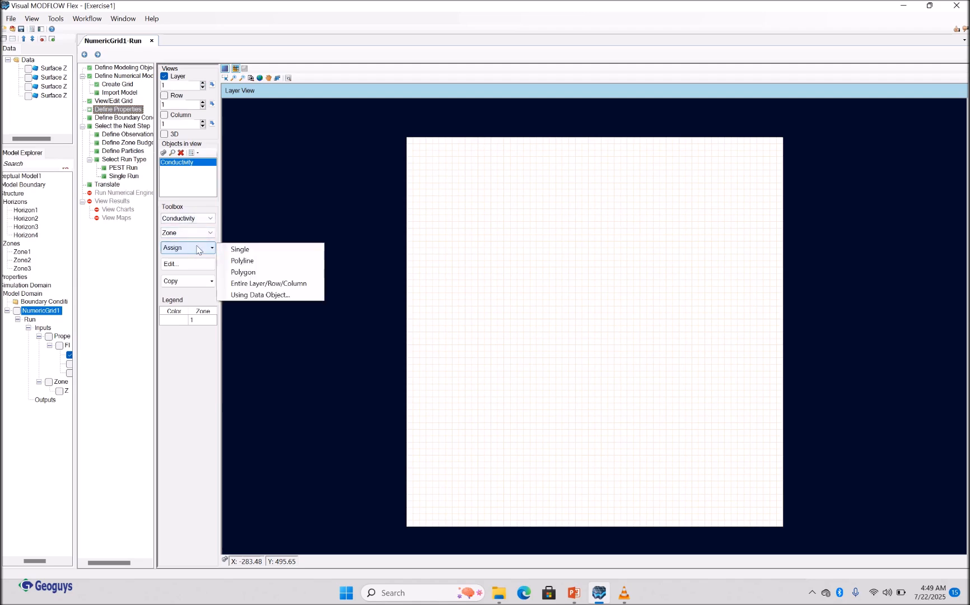
click(272, 285)
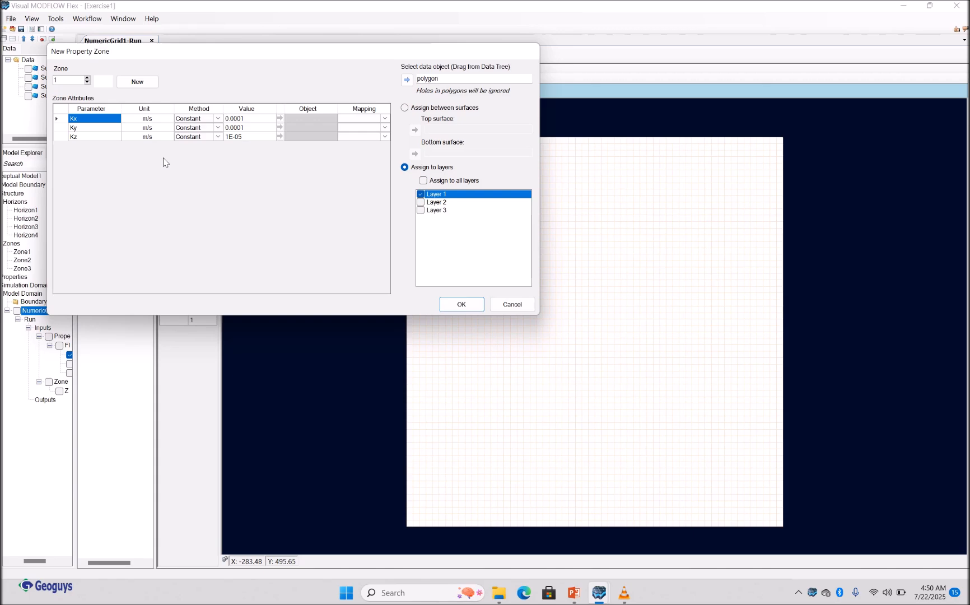
click(145, 85)
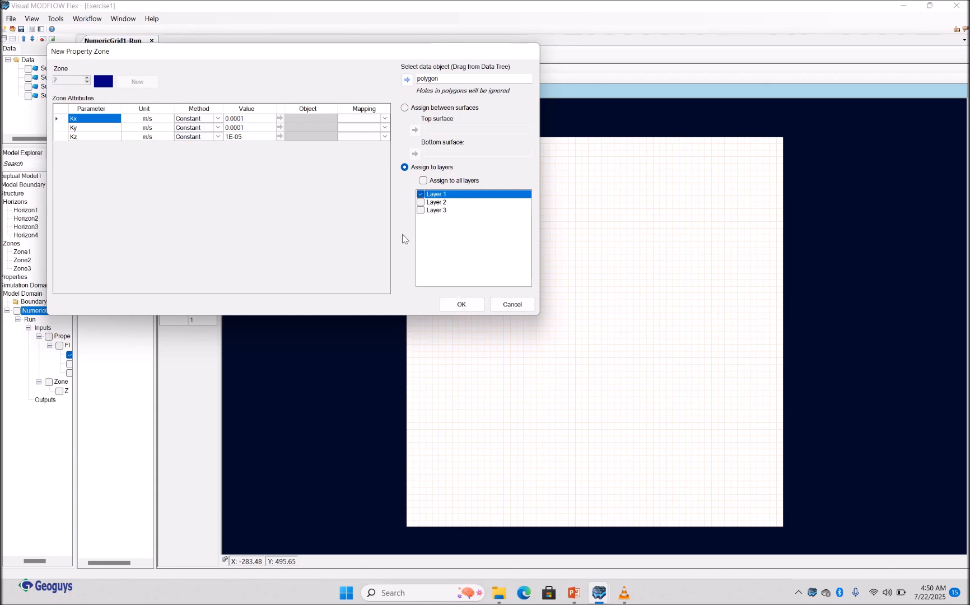
click(421, 194)
click(421, 202)
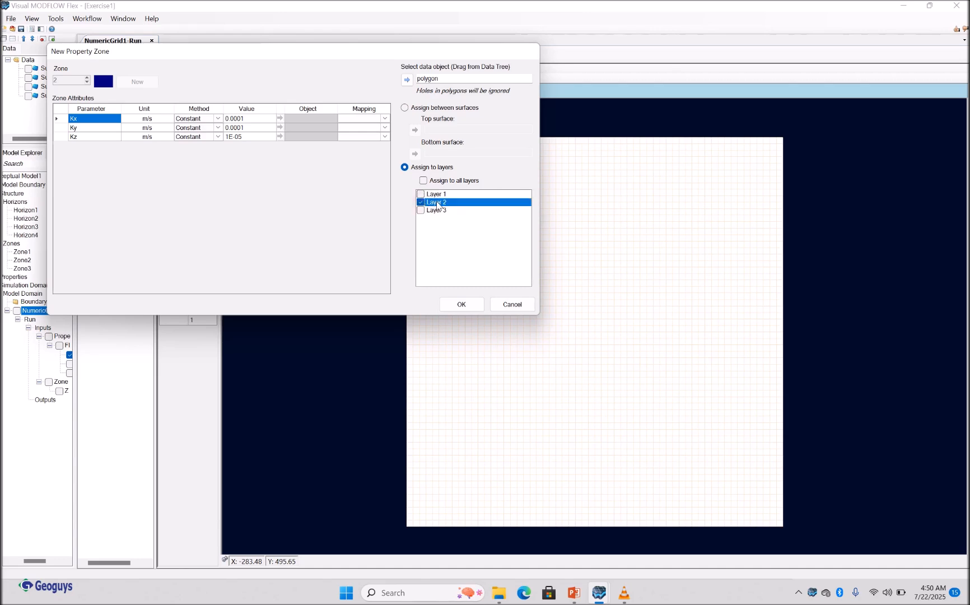
click(461, 303)
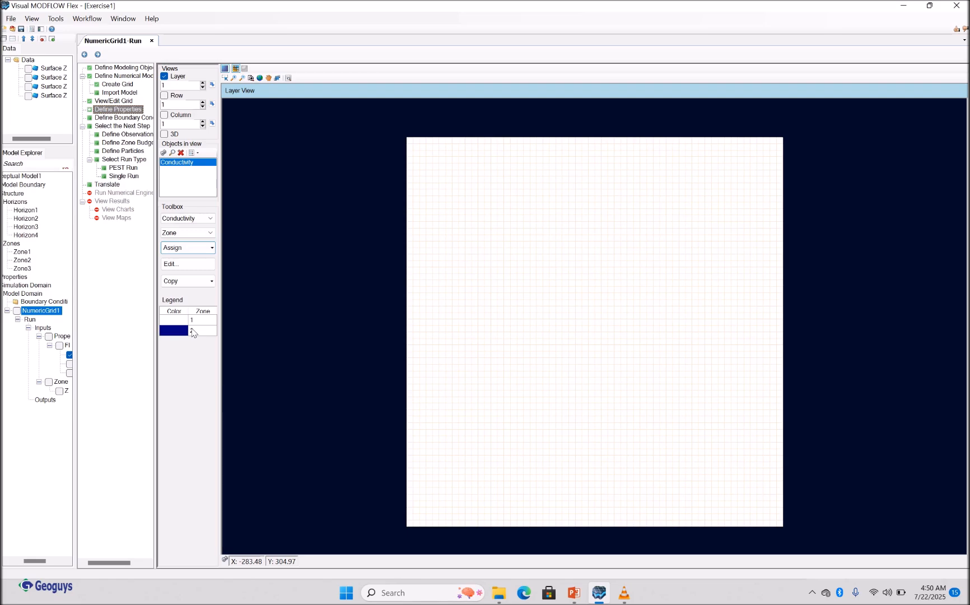
- Create conductivity zone 3 by whole-layer assignment, applying it only to Layer 3 with the default values
click(211, 249)
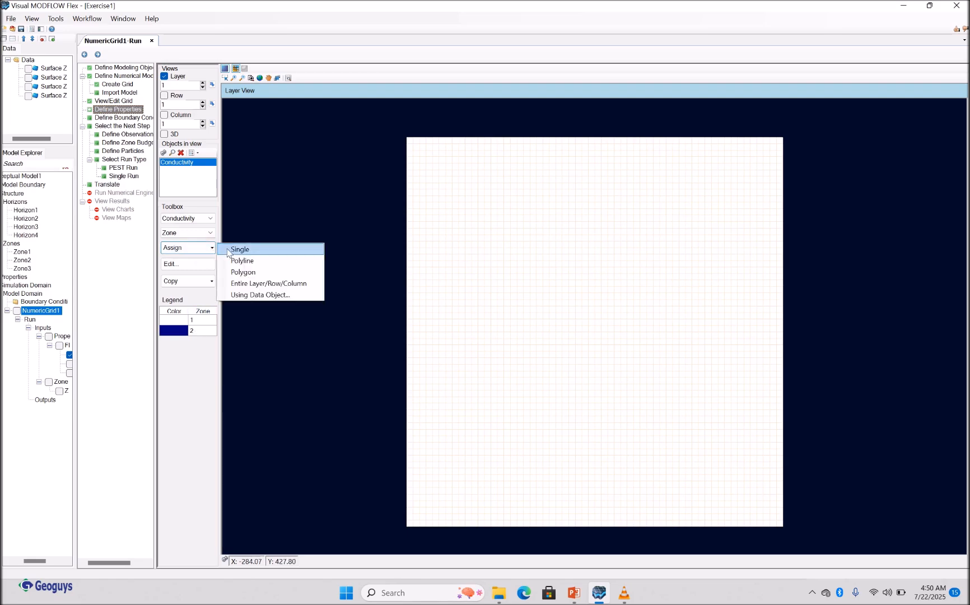
click(257, 284)
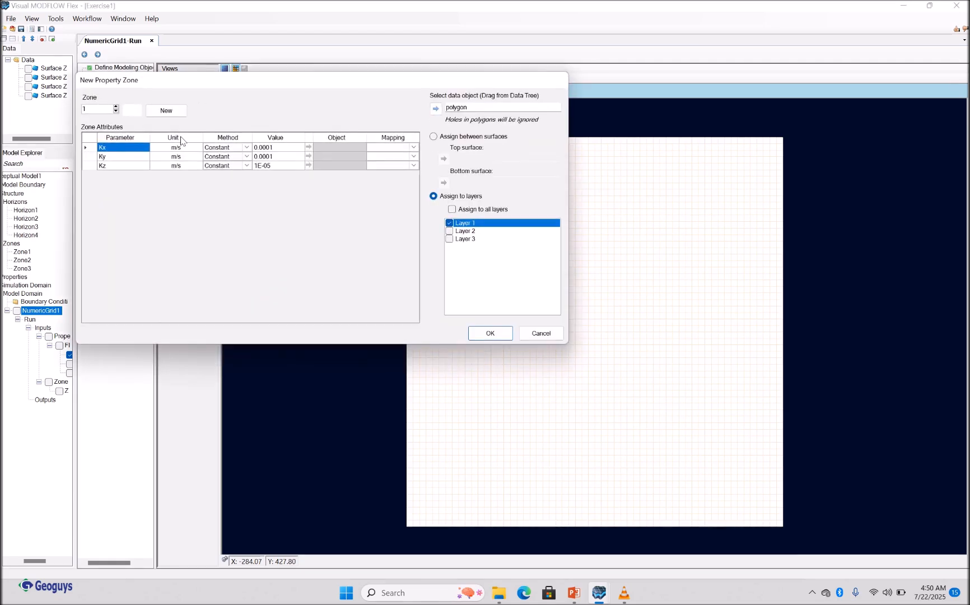
click(115, 108)
click(116, 112)
click(115, 107)
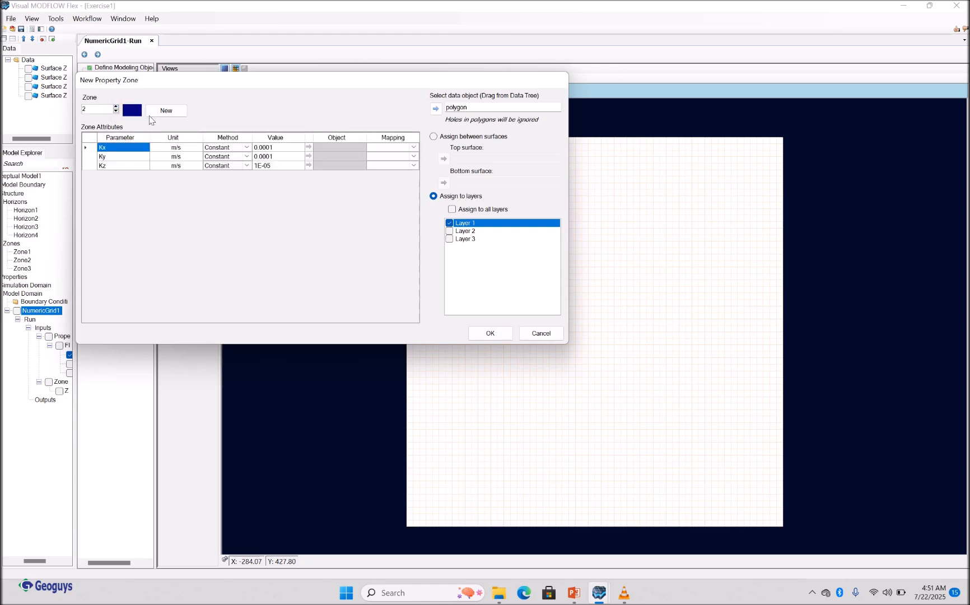
click(163, 112)
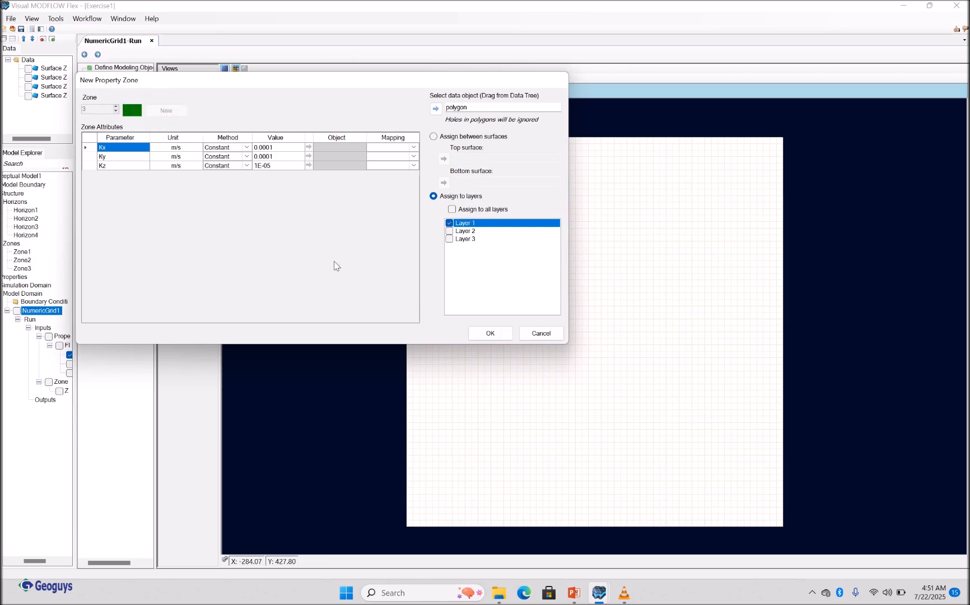
click(448, 223)
click(450, 240)
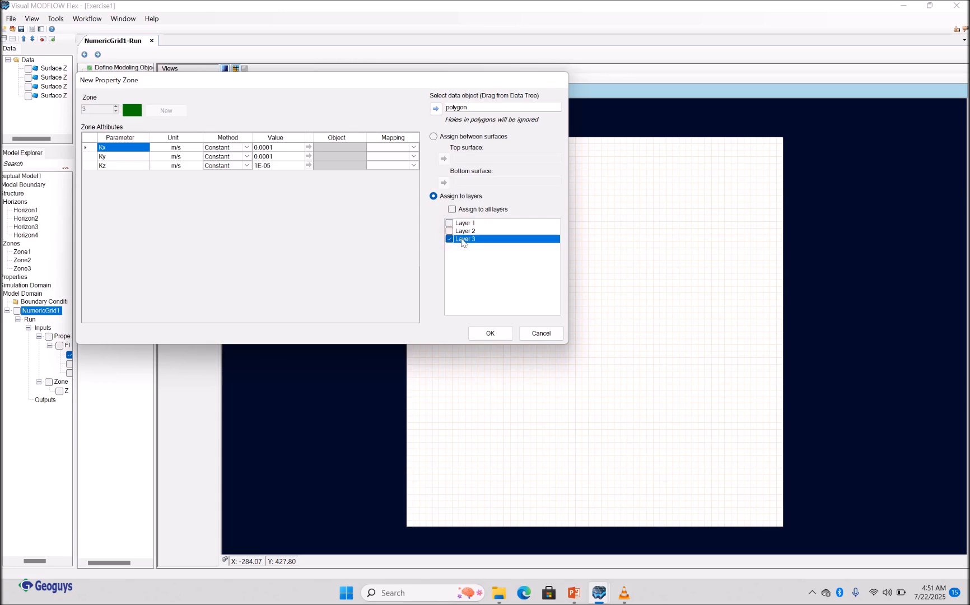
click(490, 332)
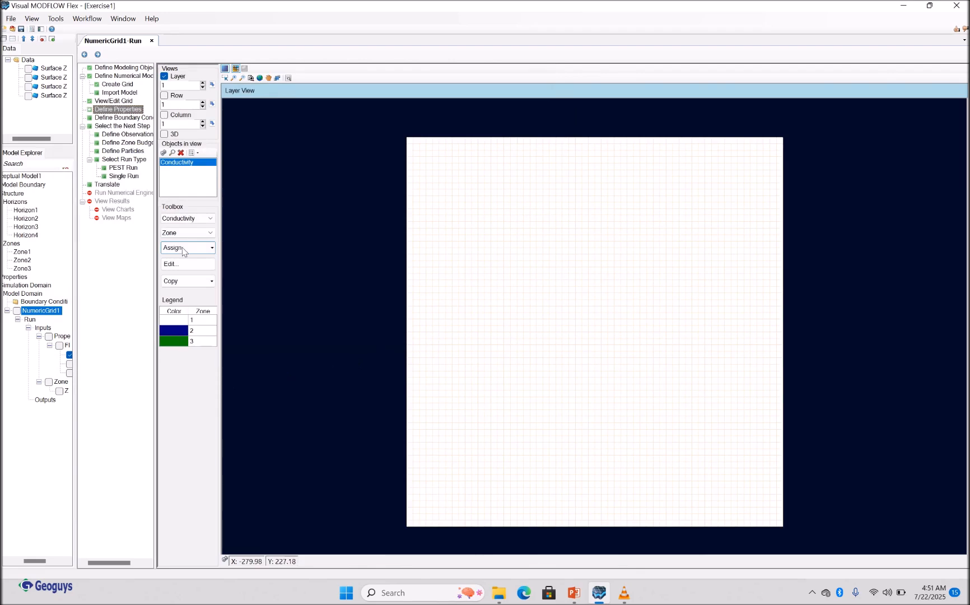
- Inspect the conductivity zones on layers 2 and 3 and, back on layer 1, review the zone and cell conductivity table
click(202, 83)
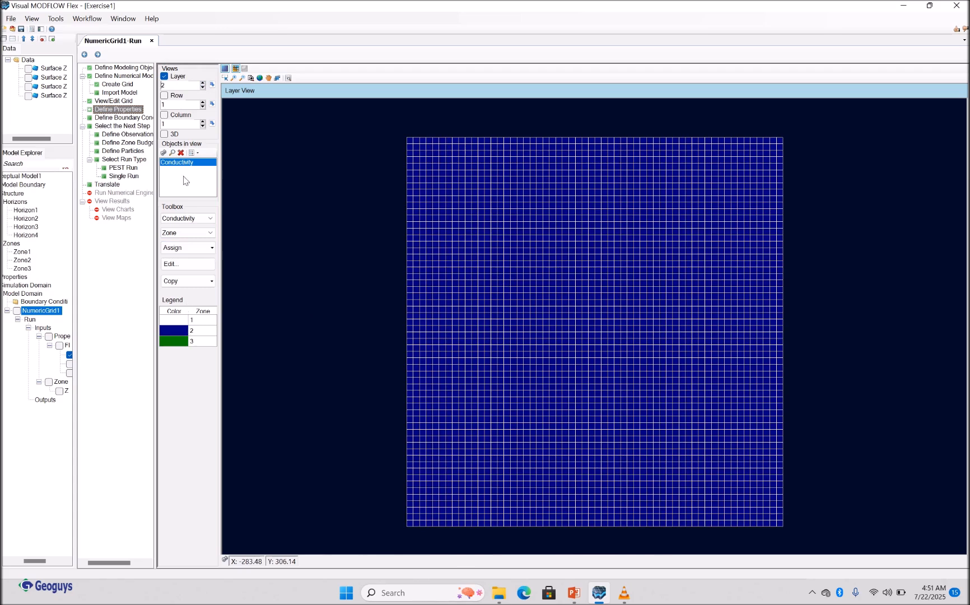
click(203, 83)
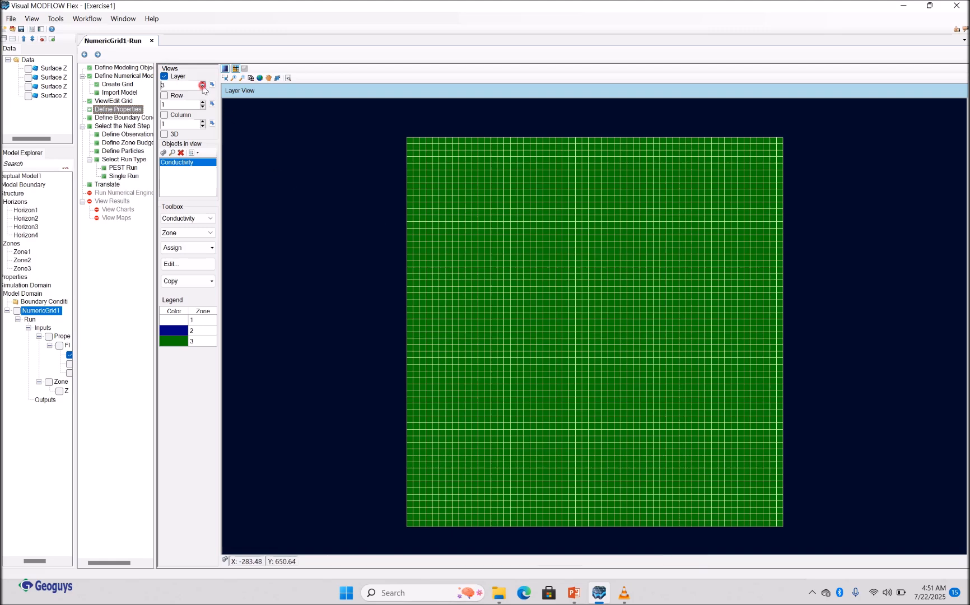
click(203, 85)
click(203, 87)
click(203, 87)
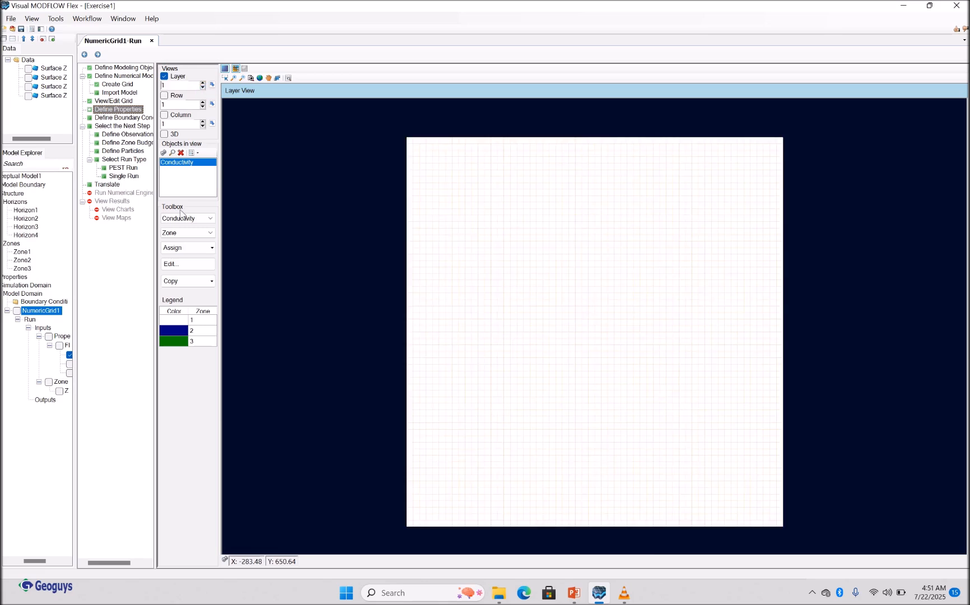
click(188, 263)
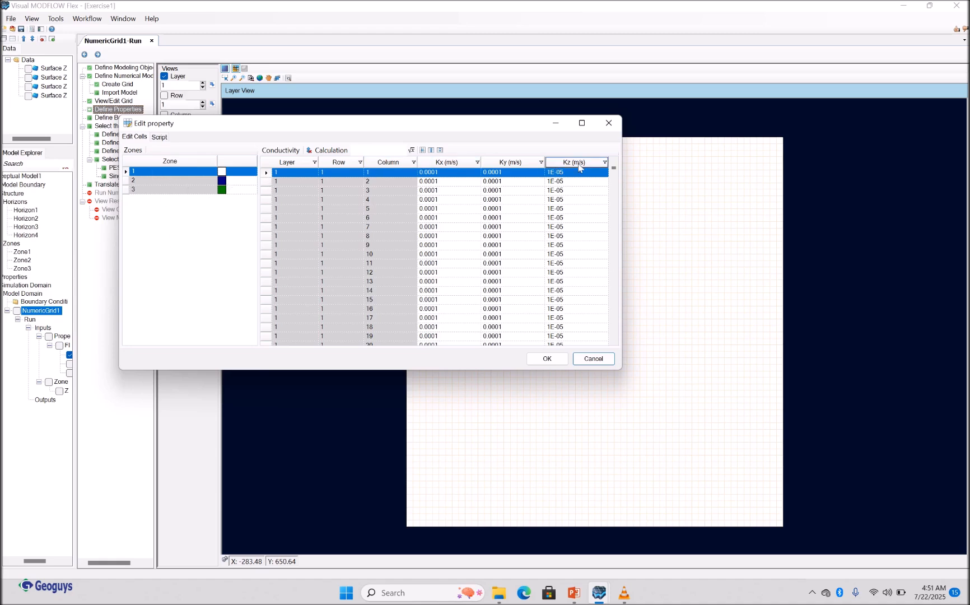
click(609, 123)
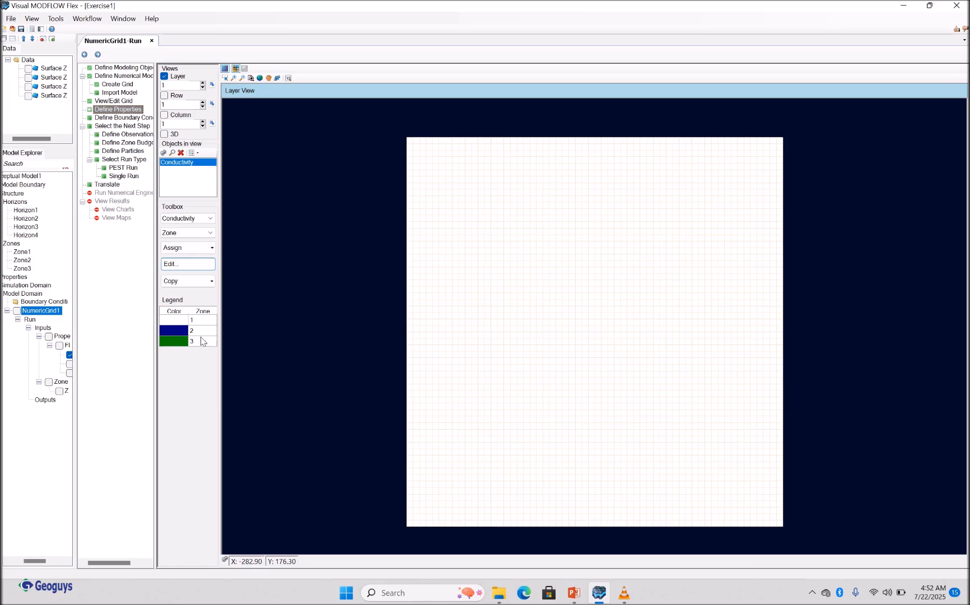
- Open the whole-layer conductivity assignment for zone 1 on Layer 1 and copy the layer 1 conductivity 0,0001 from the PowerPoint exercise data slide
click(212, 248)
click(251, 283)
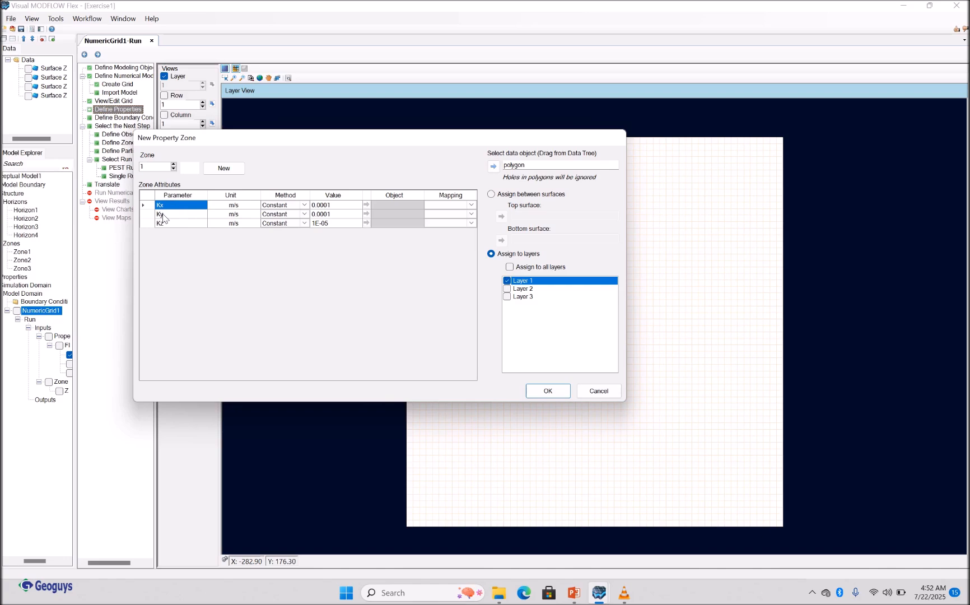
click(577, 598)
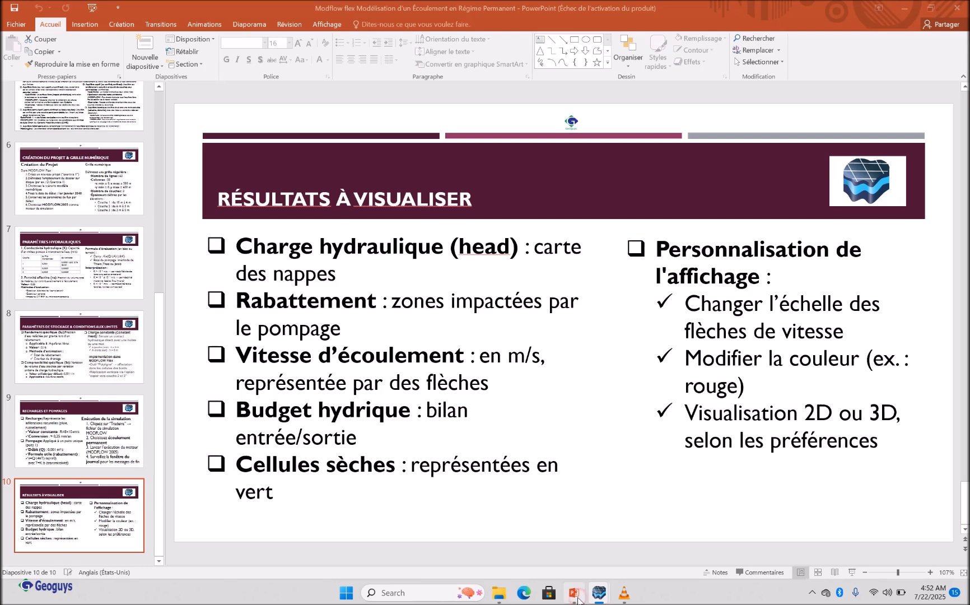
scroll(84, 327, up, 5)
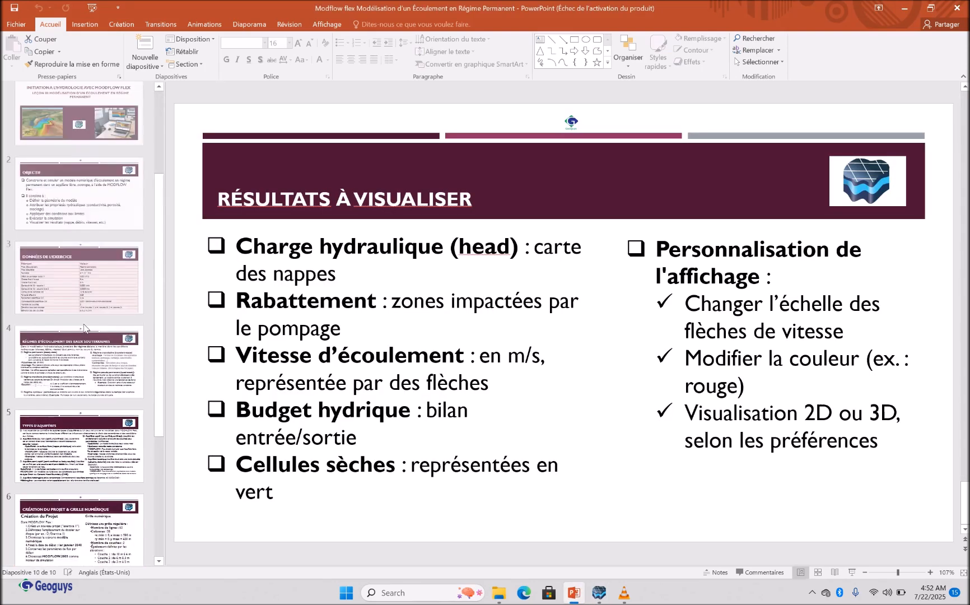
scroll(84, 328, up, 1)
click(78, 310)
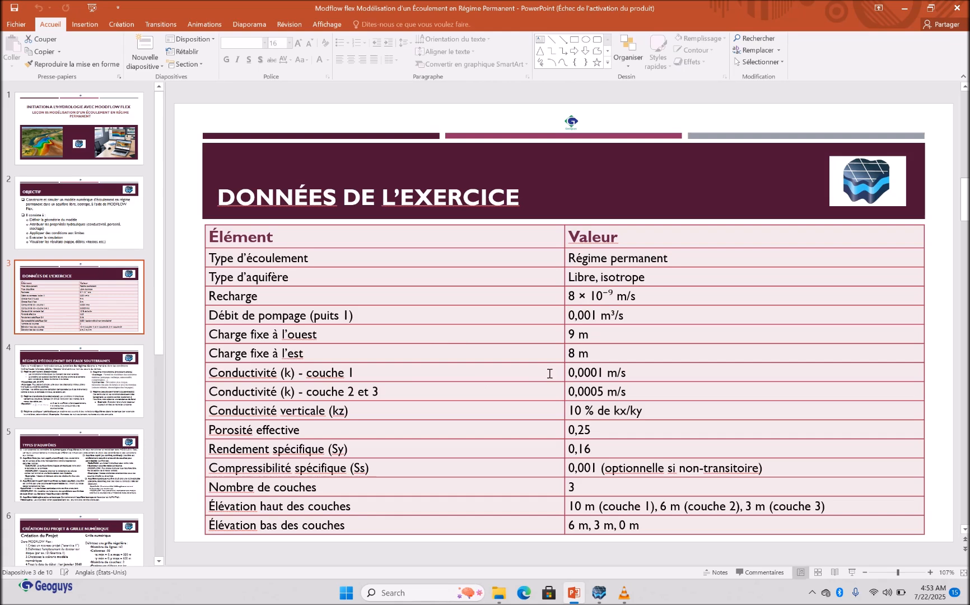
click(604, 373)
drag(604, 372, 570, 374)
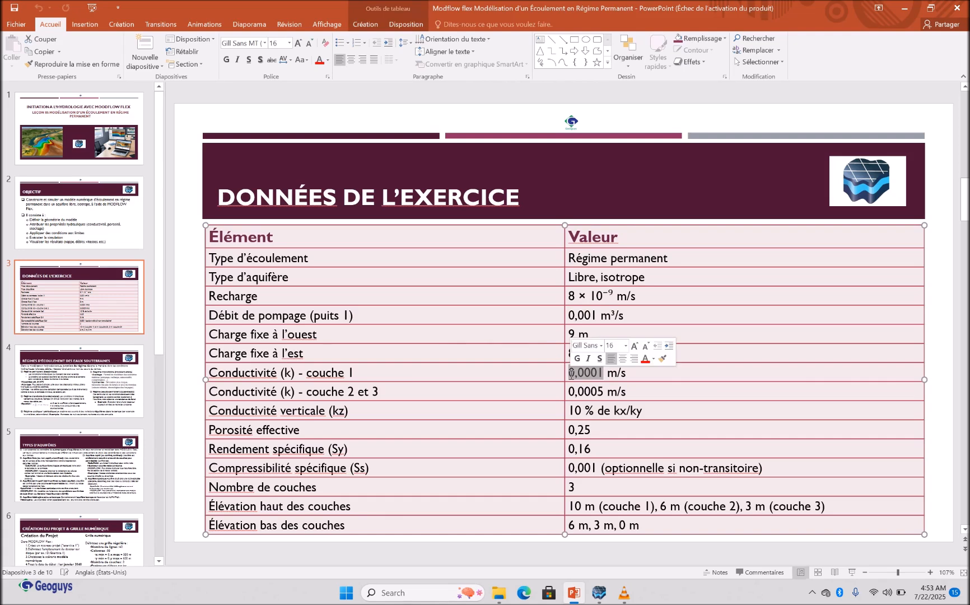
key(ctrl+c)
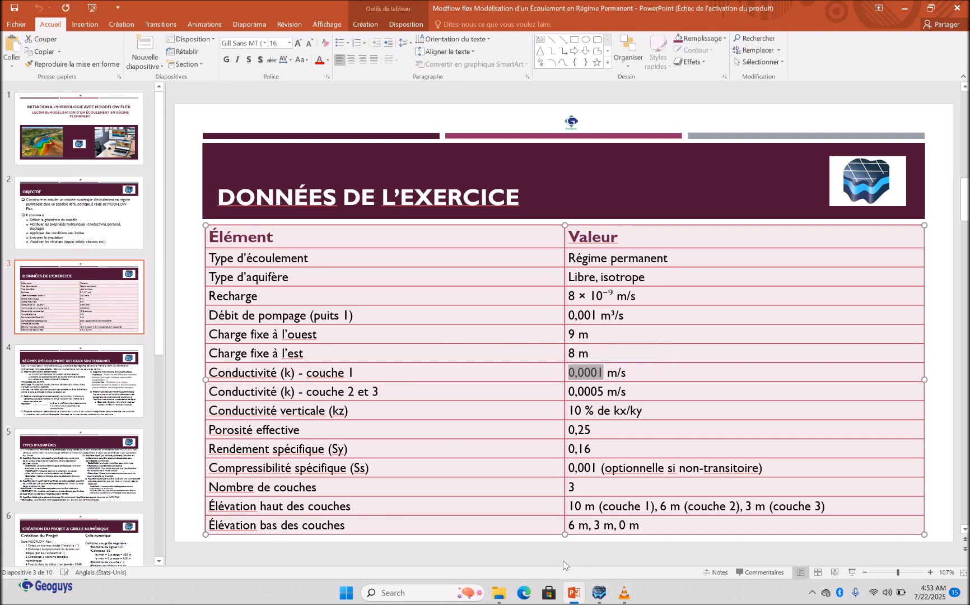
- Switch back to the New Property Zone window of Visual MODFLOW Flex and try to edit the constant Kx value of zone 1
click(599, 593)
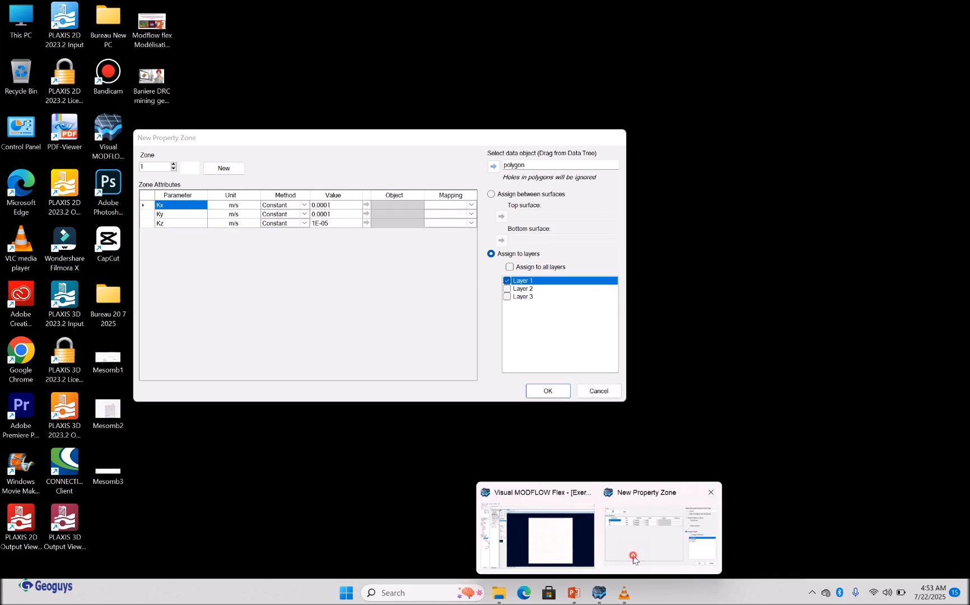
click(632, 565)
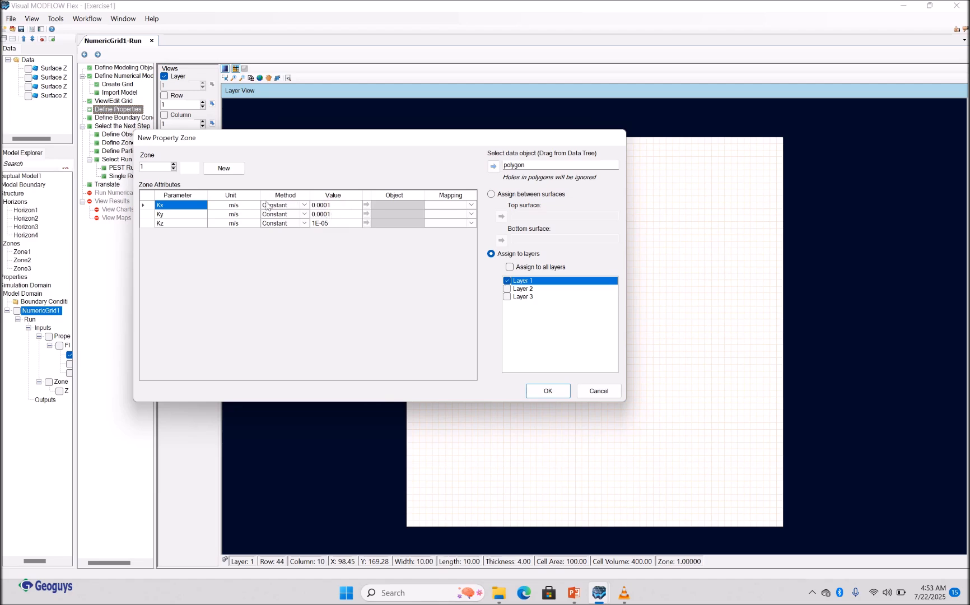
click(343, 207)
click(335, 213)
click(366, 205)
click(344, 205)
click(344, 205)
click(303, 205)
click(524, 289)
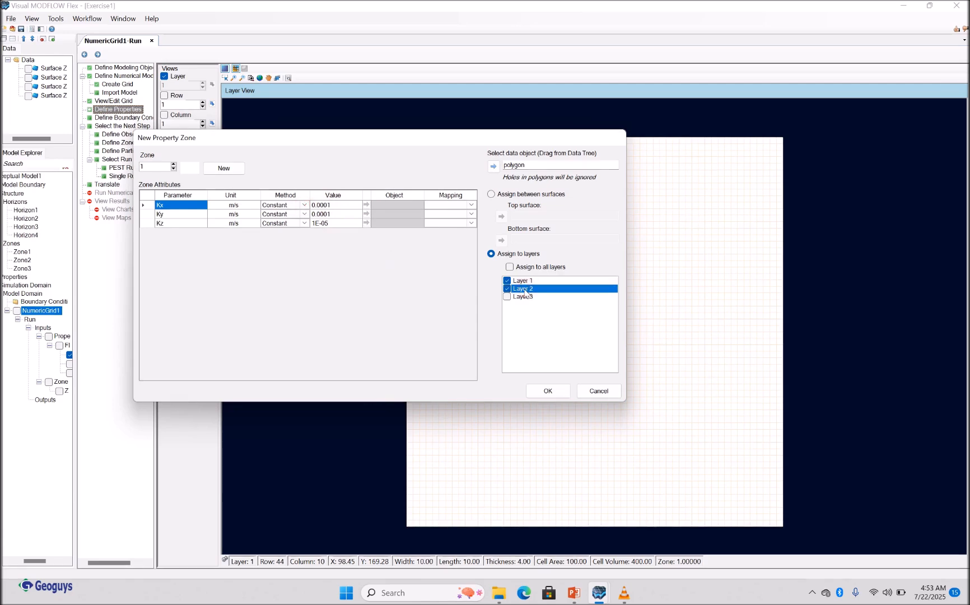
click(525, 297)
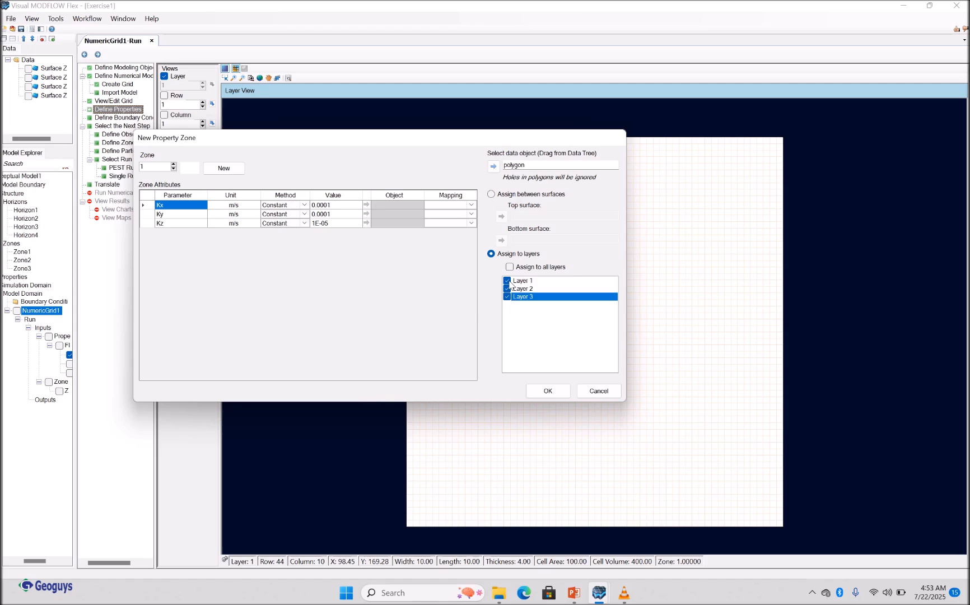
click(509, 281)
click(507, 296)
click(507, 297)
double_click(507, 281)
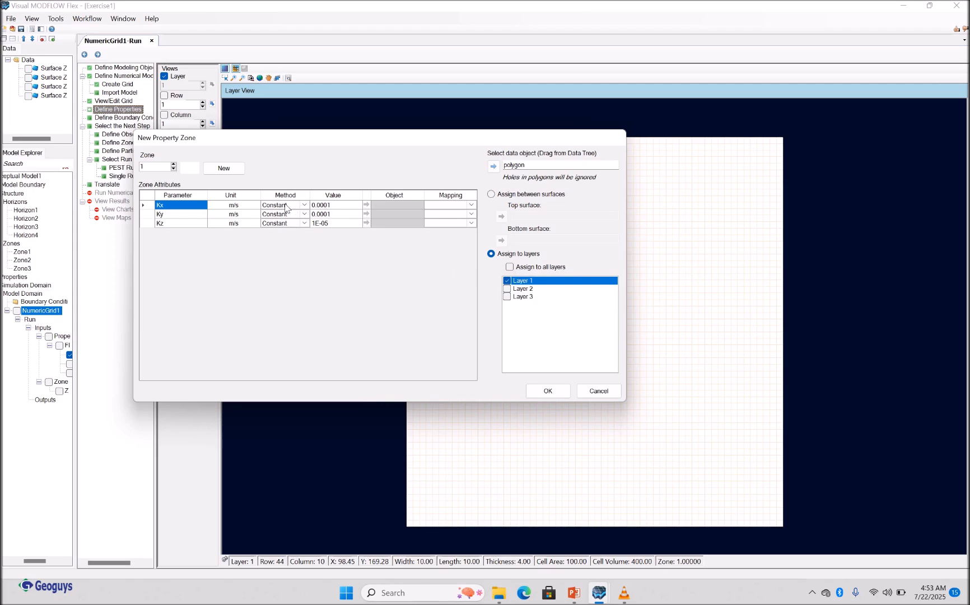
- Accept the zone 1 assignment on Layer 1 with constant Kx and Ky of 0.0001 m/s and Kz of 1E-05 m/s
click(343, 206)
click(446, 206)
click(325, 223)
click(546, 391)
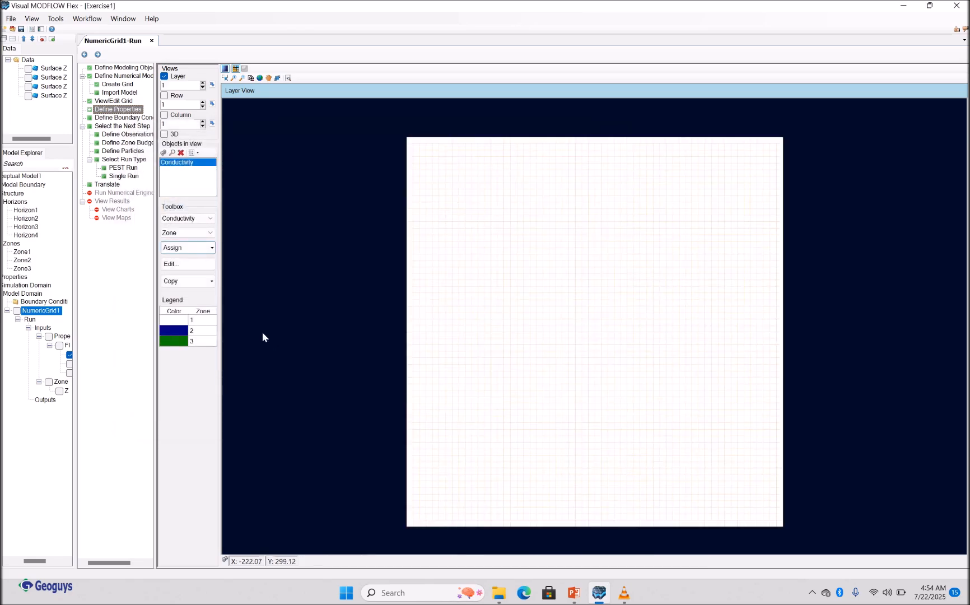
- Open the conductivity cell table, look over the zone 1 values and close it without changes
click(196, 249)
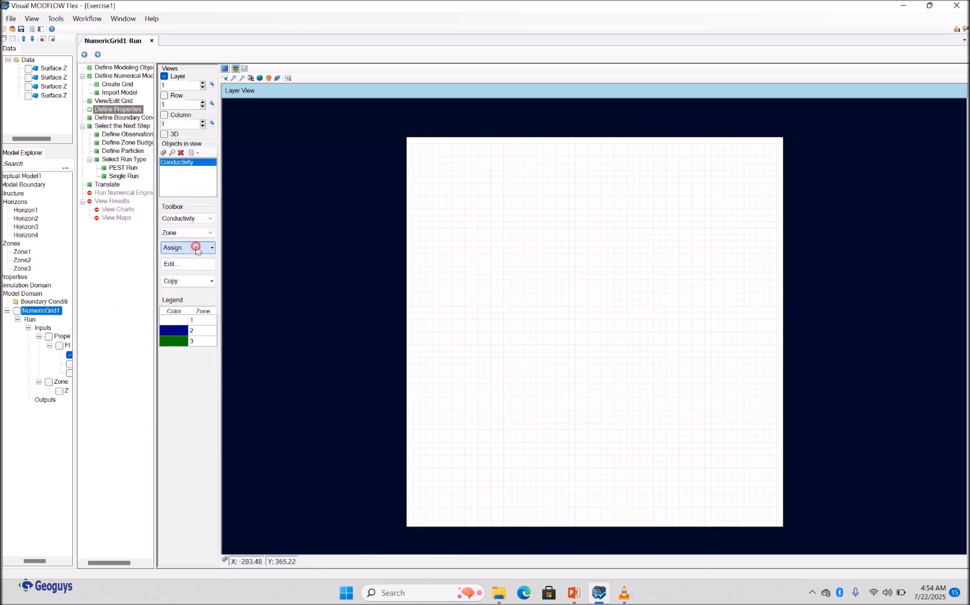
click(180, 263)
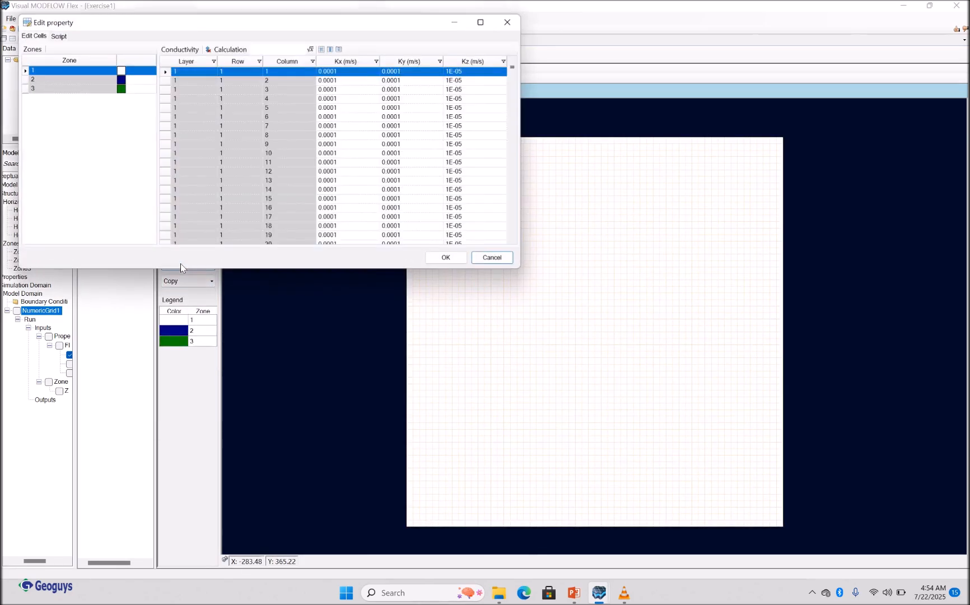
click(507, 23)
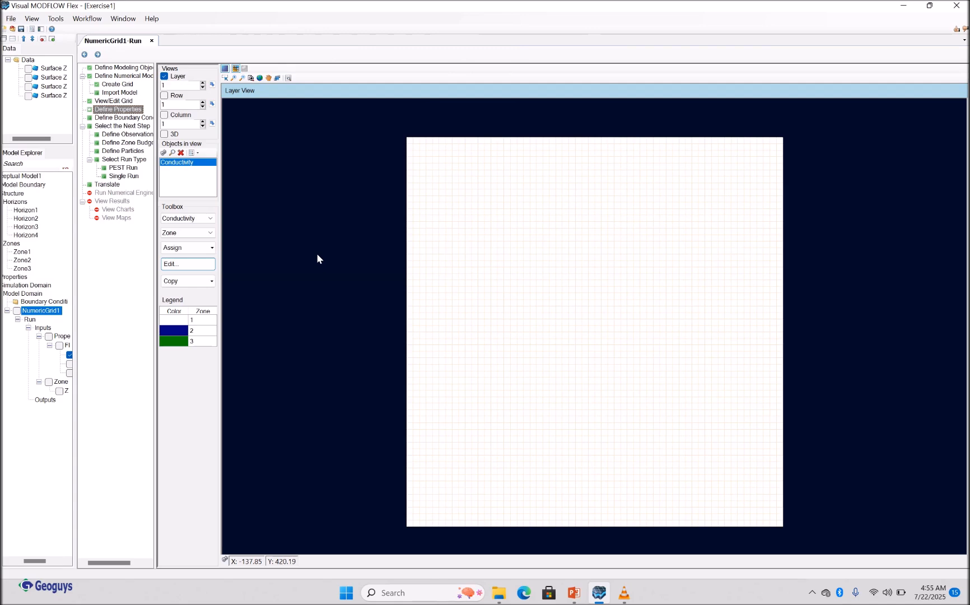
- Reopen the conductivity cell table and try to assign a Kx of 0.0001 m/s to the whole zone 1 column
click(197, 263)
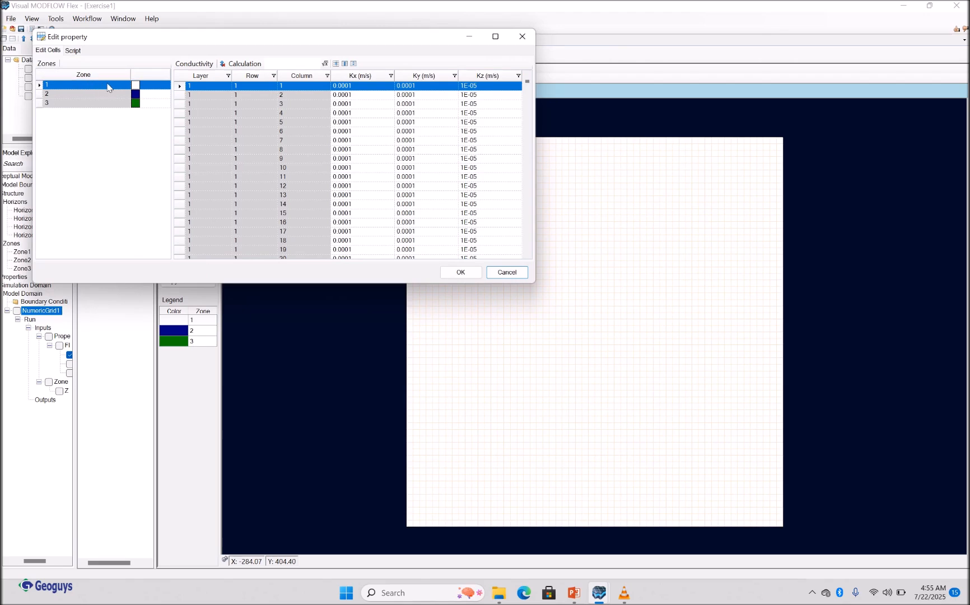
click(359, 88)
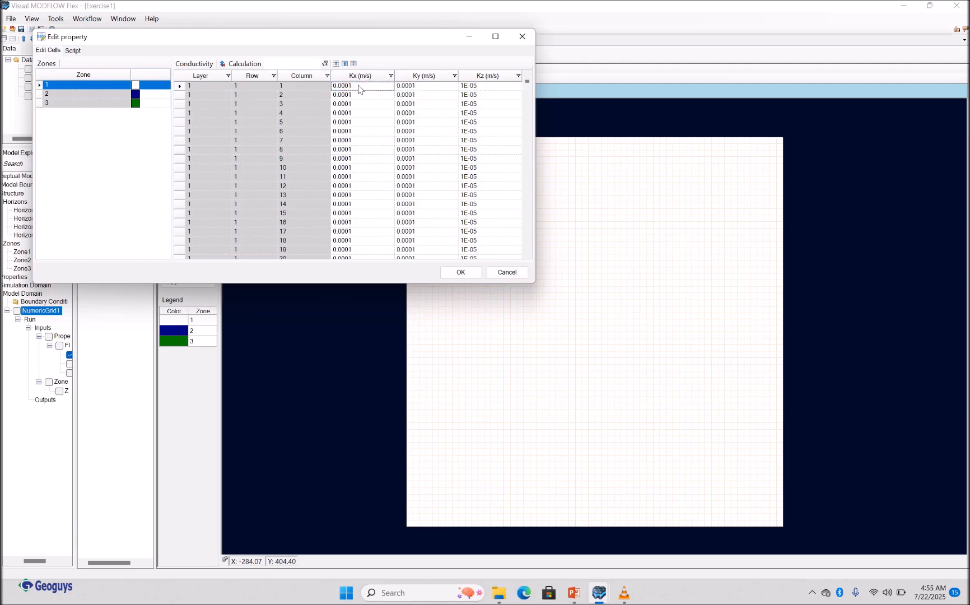
click(359, 88)
text(0)
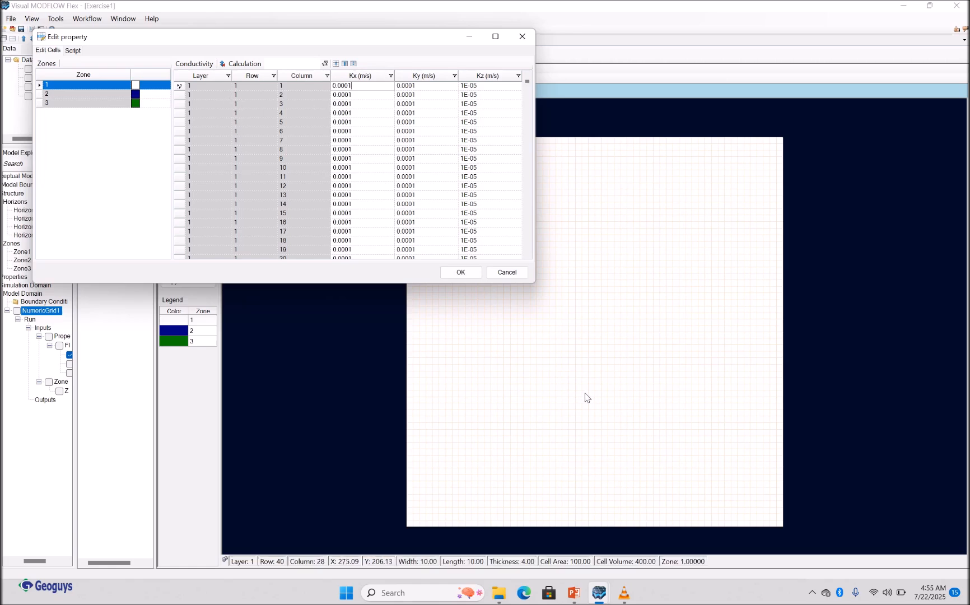
click(344, 64)
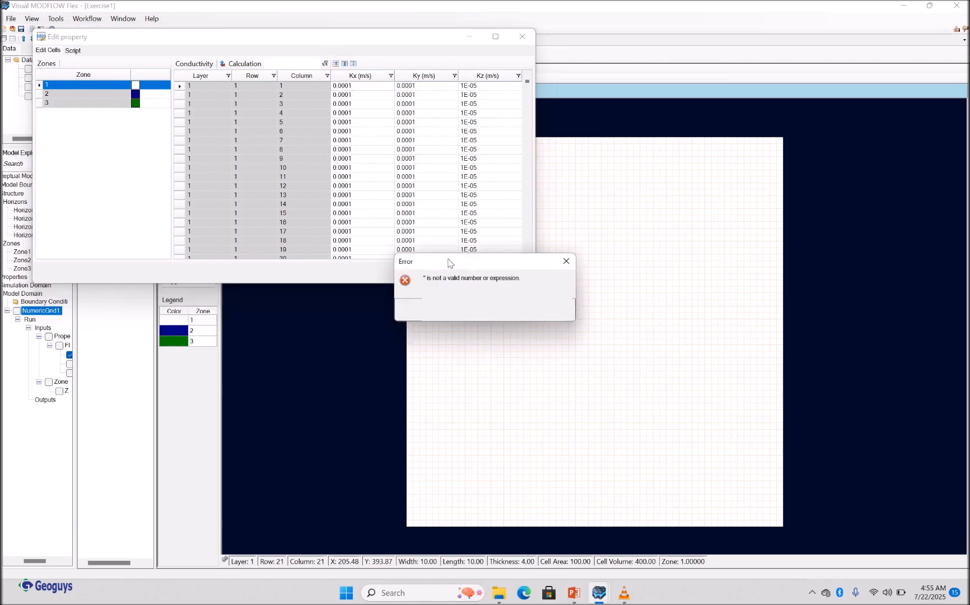
click(566, 261)
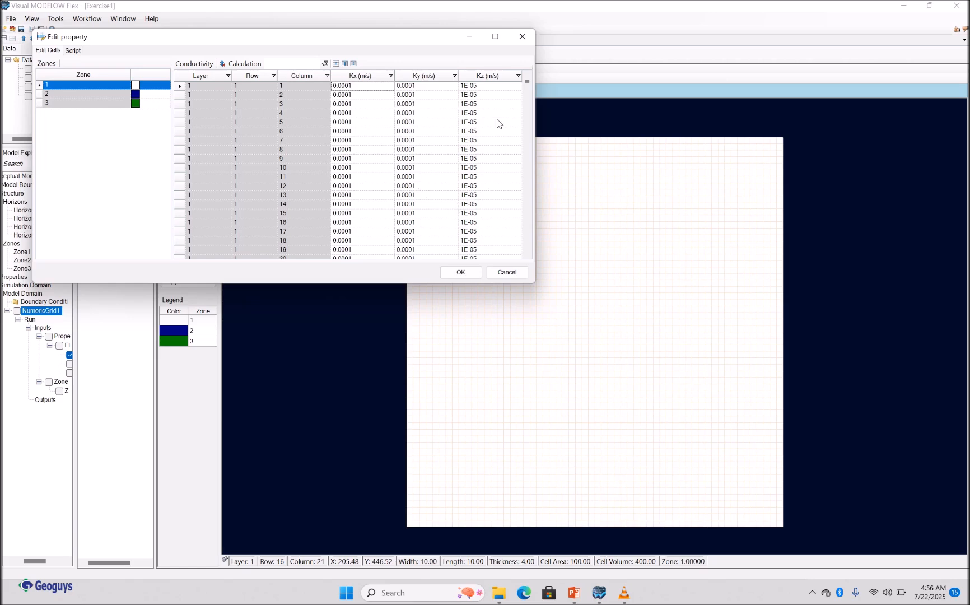
- Set Kz to 0.00005 m/s for zone 1 and assign it to the whole column
click(474, 87)
text(0.00005)
key(Return)
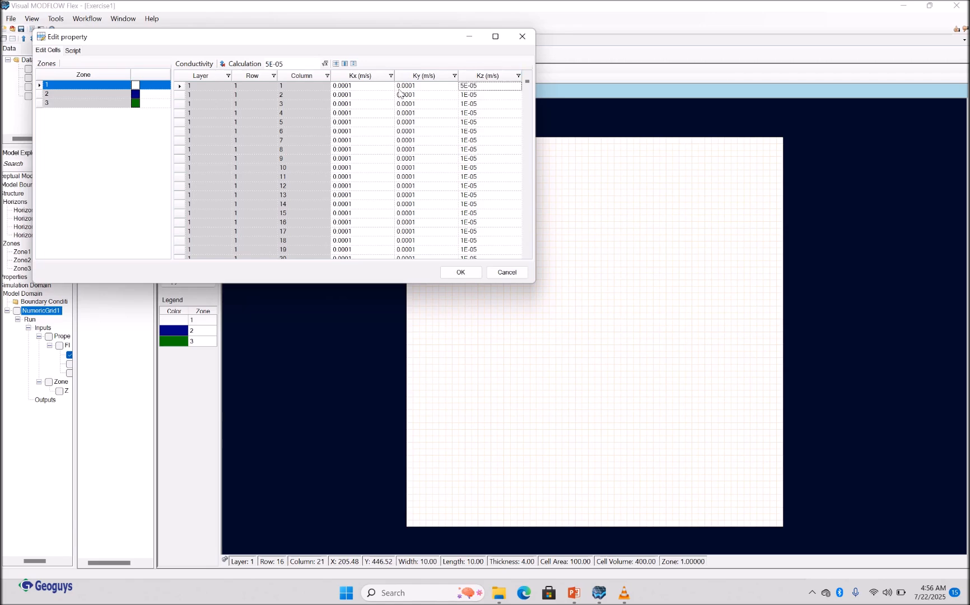
click(346, 63)
- Select zone 2 and look up the layer conductivities on PowerPoint's hydraulic parameters slide, highlighting the layer 2 horizontal value 0,0005
click(94, 94)
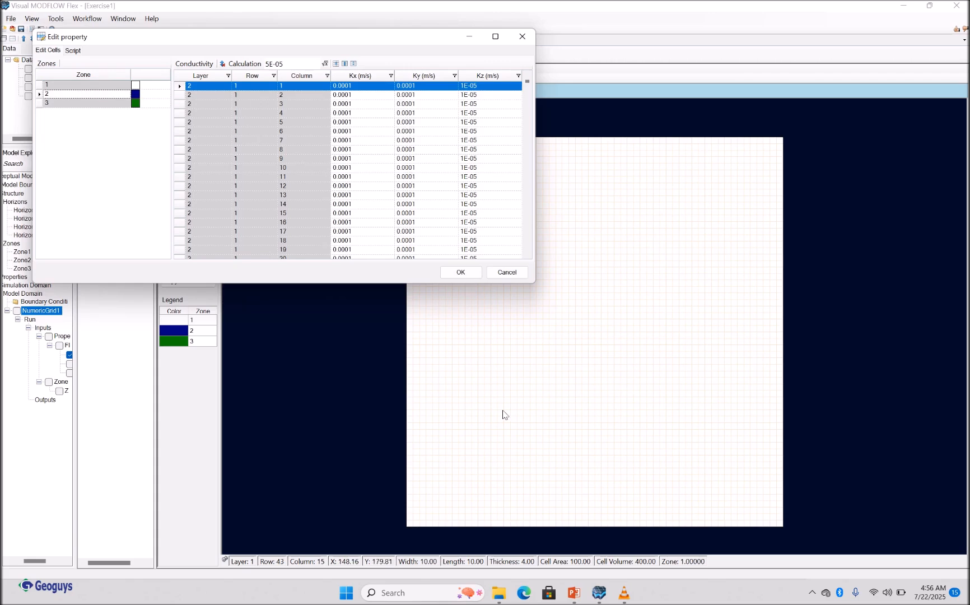
click(577, 600)
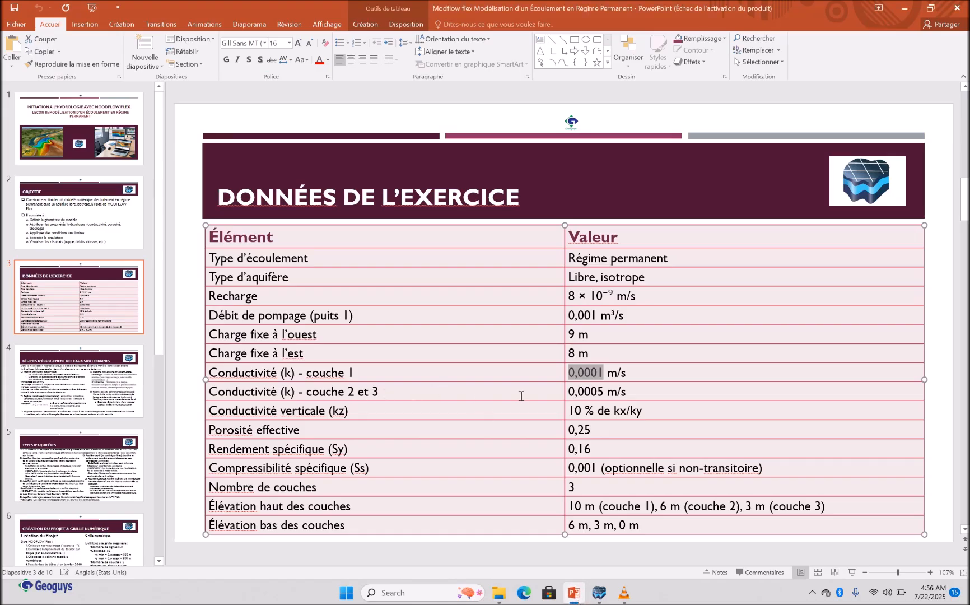
click(600, 391)
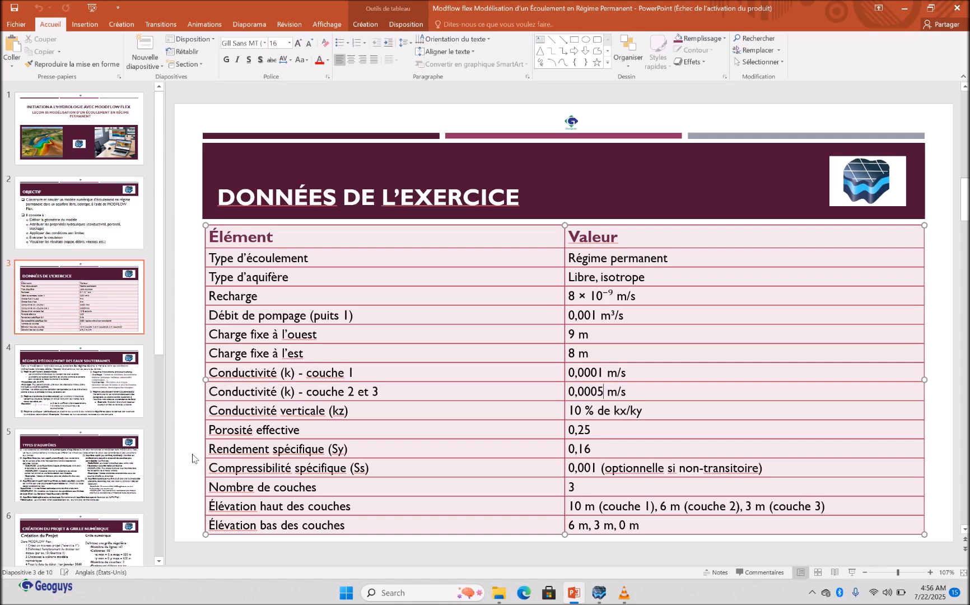
click(66, 488)
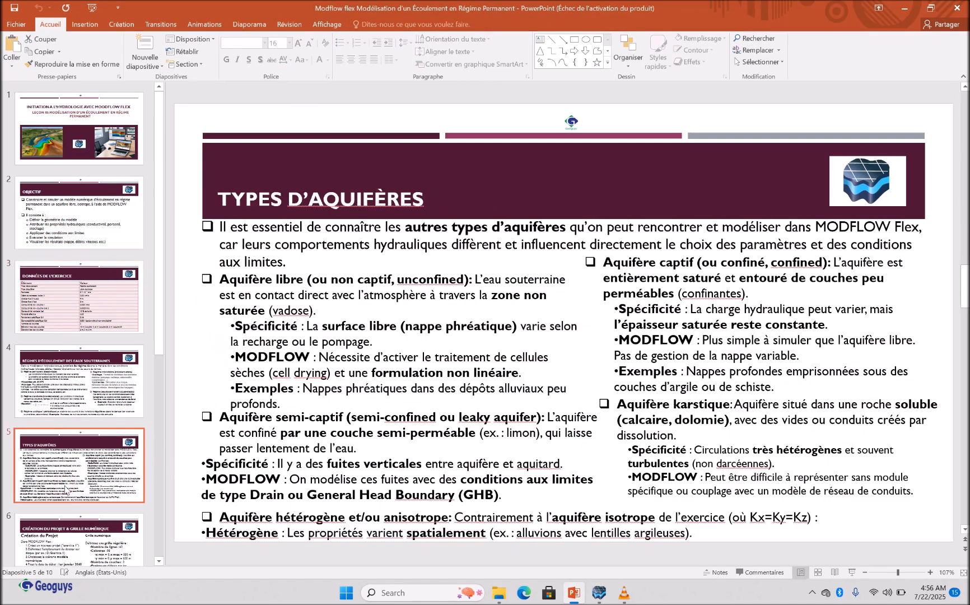
click(70, 540)
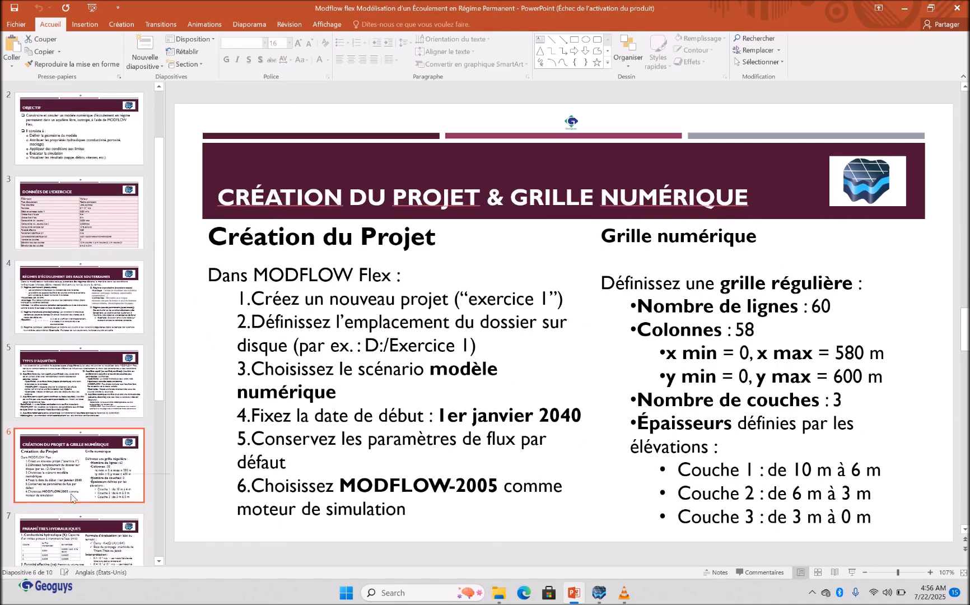
click(76, 534)
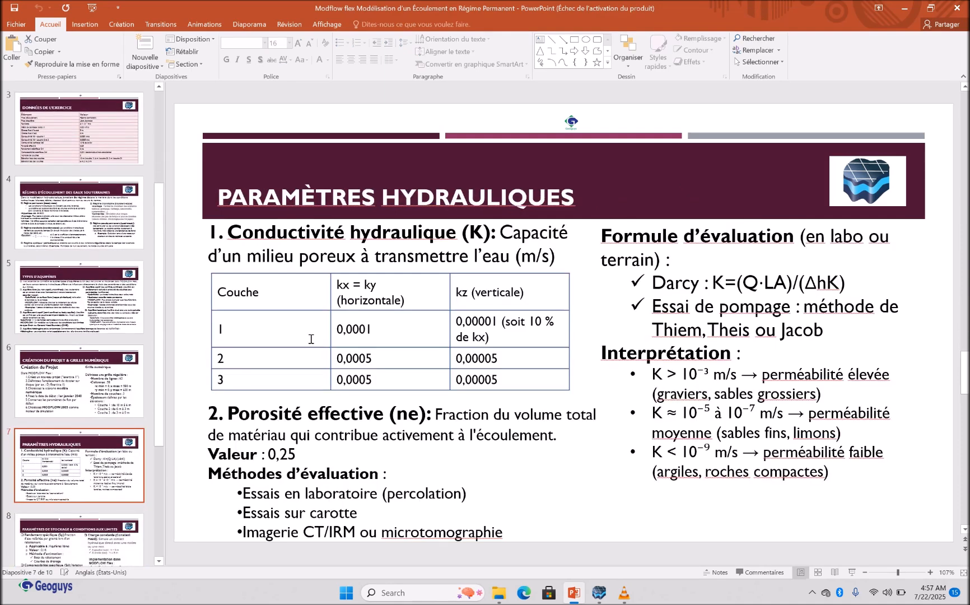
click(373, 362)
click(373, 363)
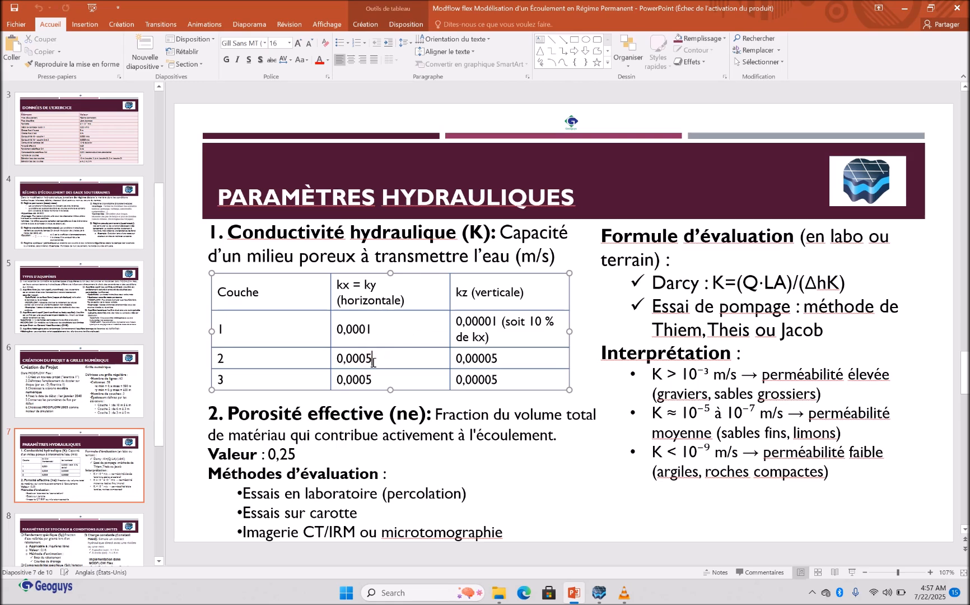
double_click(374, 363)
click(373, 363)
drag(366, 361, 333, 363)
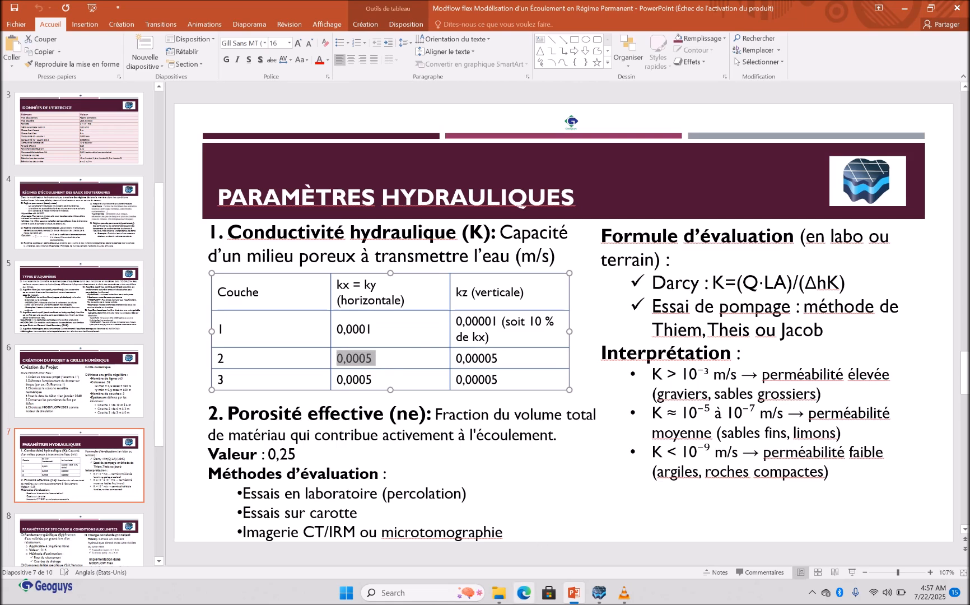
- Switch back to the Visual MODFLOW Flex conductivity table and set Kz to 0.00001 m/s for the zone 1 cells
mouse_move(574, 593)
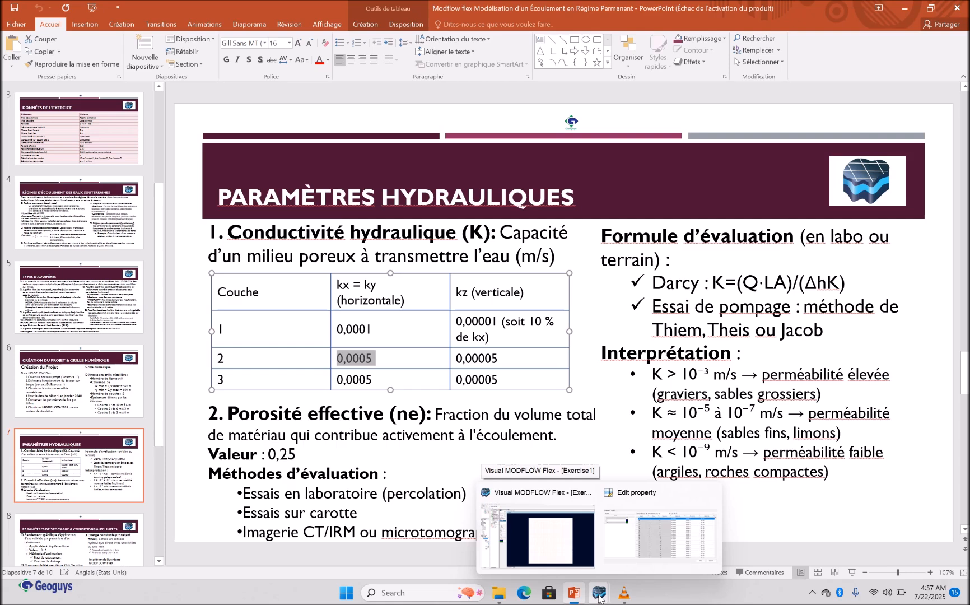
click(640, 549)
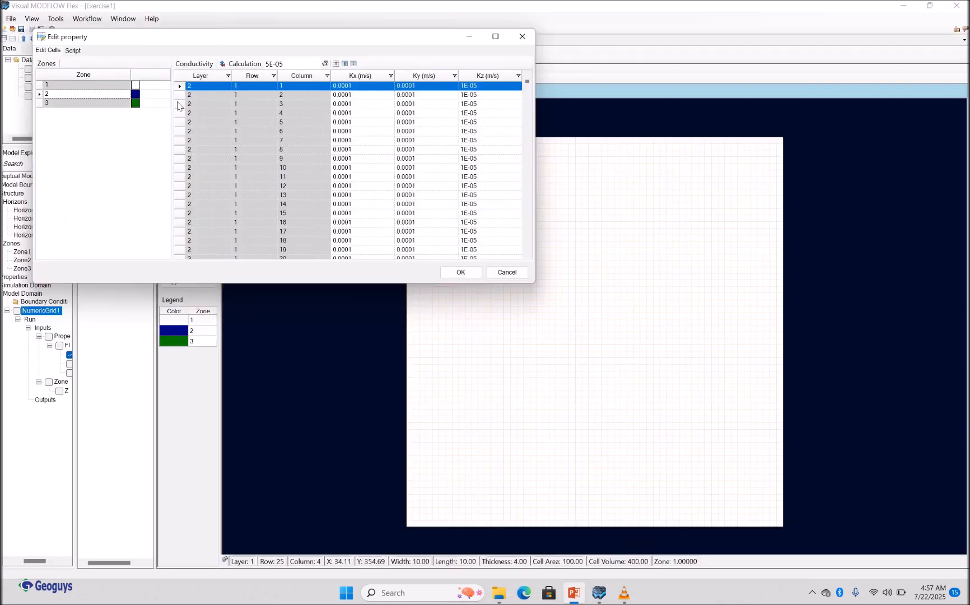
click(105, 85)
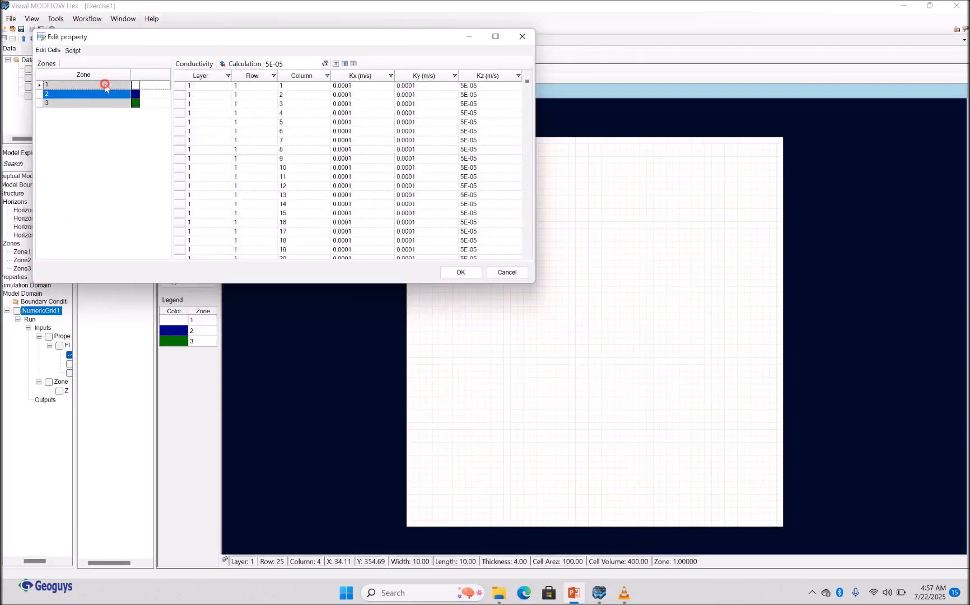
click(483, 86)
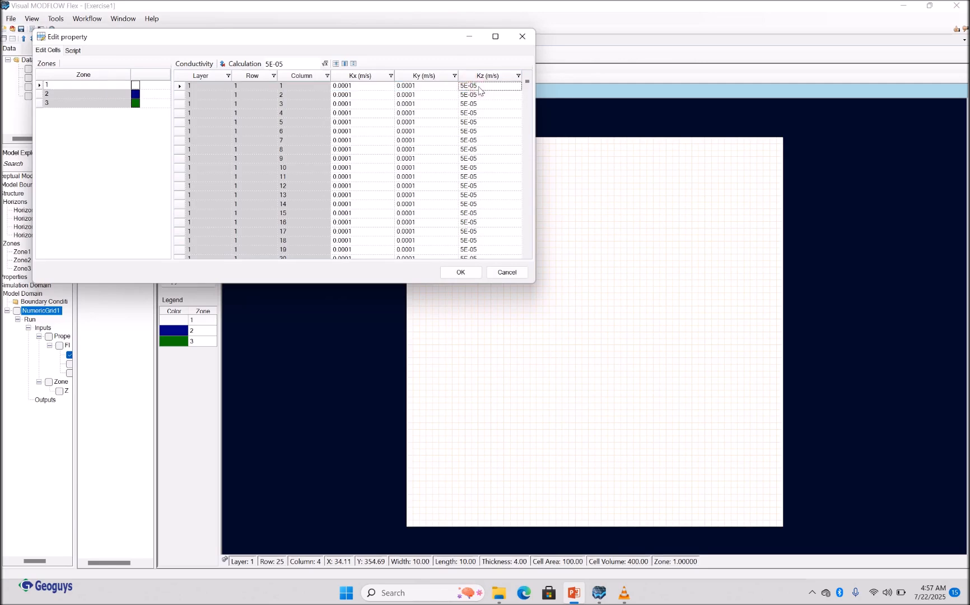
click(479, 90)
text(0.00001)
key(Return)
click(337, 63)
- Set Kx to 0.0005 m/s for zone 2 and assign it to the whole column
click(104, 95)
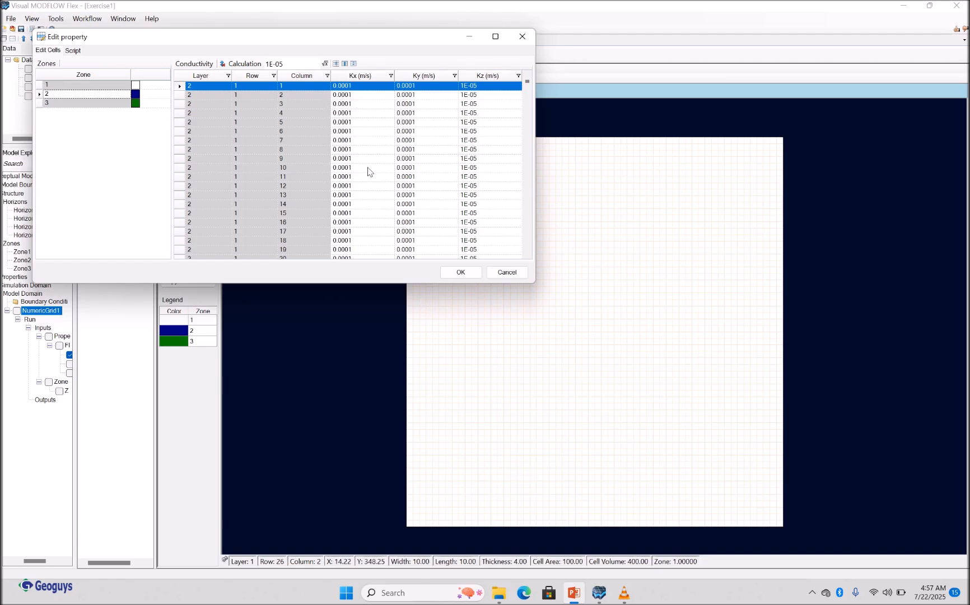
click(354, 87)
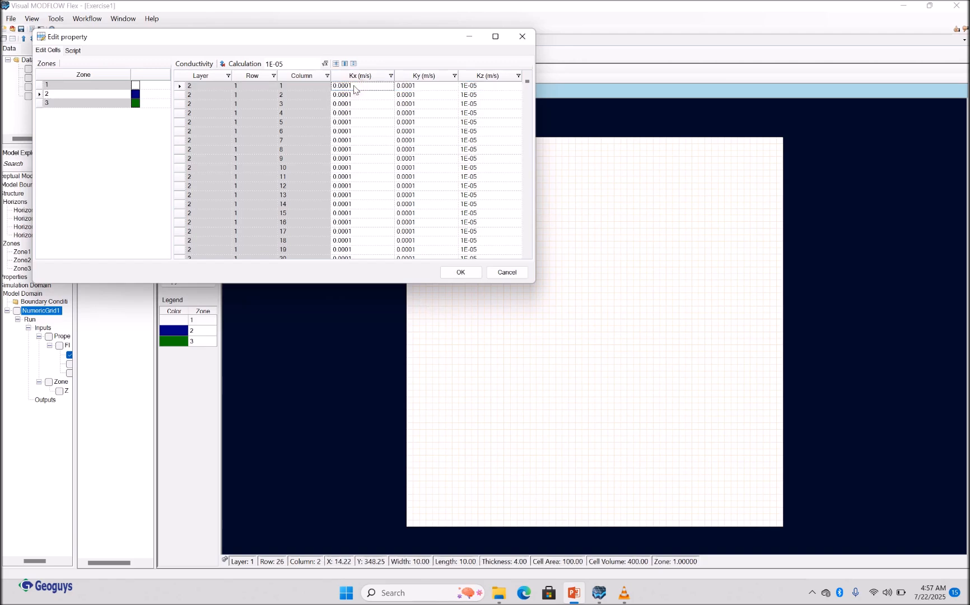
click(353, 86)
click(354, 86)
text(0)
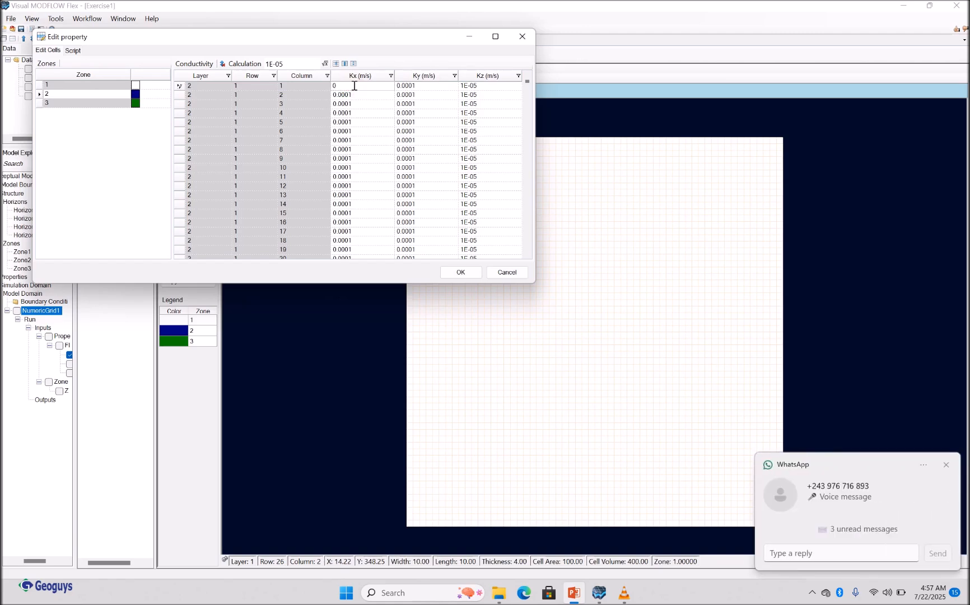
text(.0005)
key(Return)
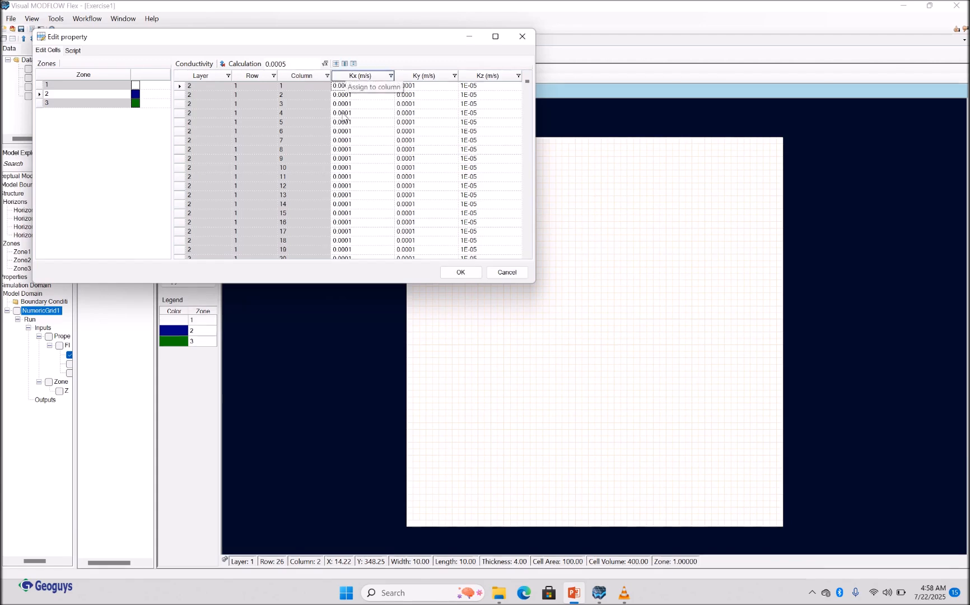
click(344, 64)
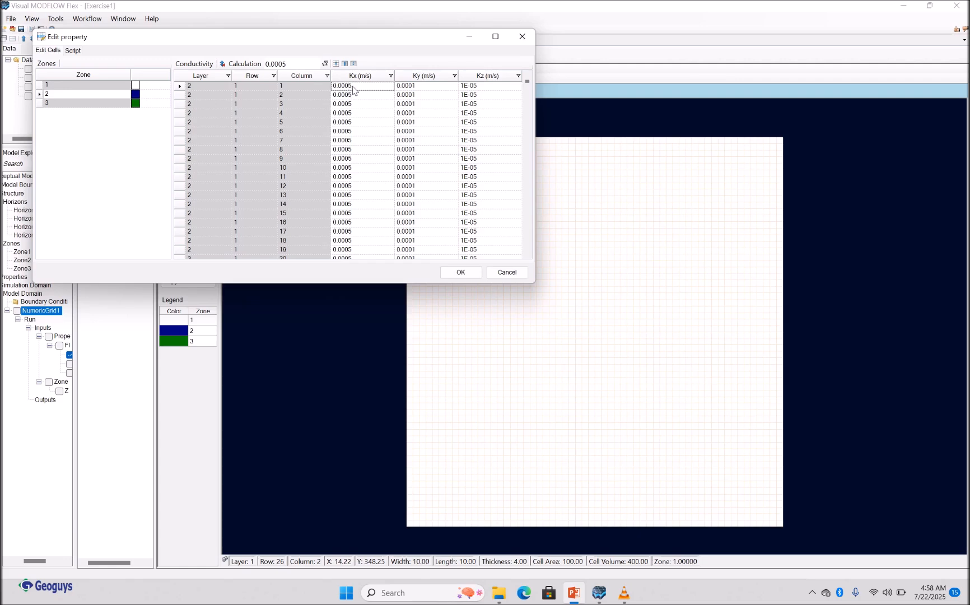
- Set Ky to 0.0005 m/s for zone 2 and assign it to the whole column
click(409, 88)
text(0.0005)
key(Return)
click(345, 64)
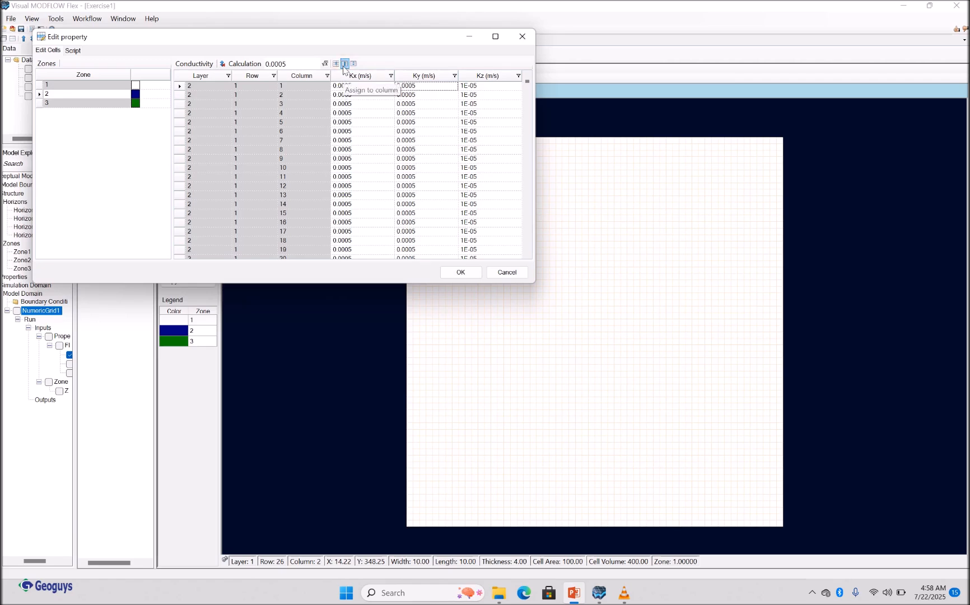
- Set Kz to 0.00005 m/s for zone 2 and assign it to the whole column
click(479, 88)
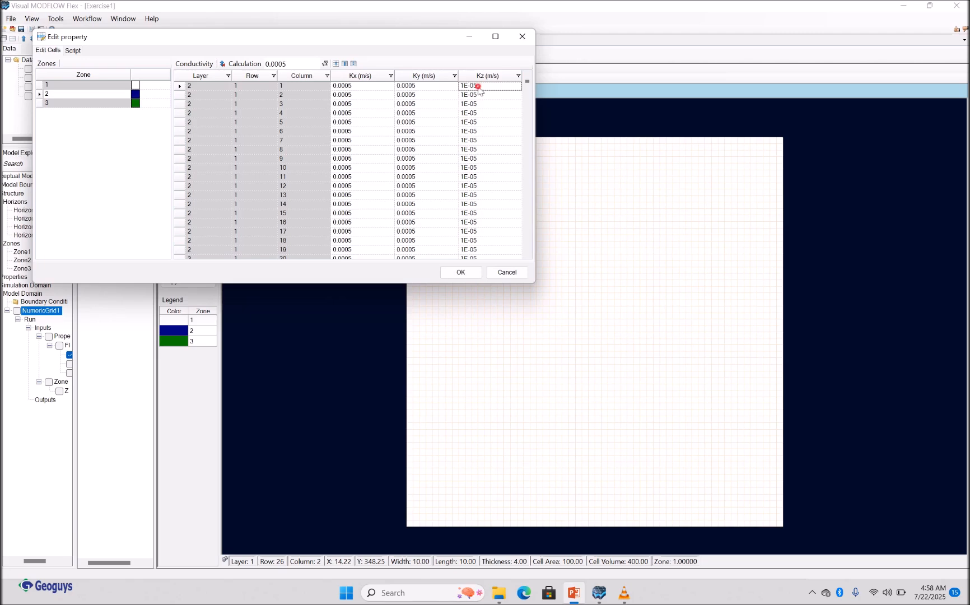
text(0.00005)
key(Return)
click(345, 64)
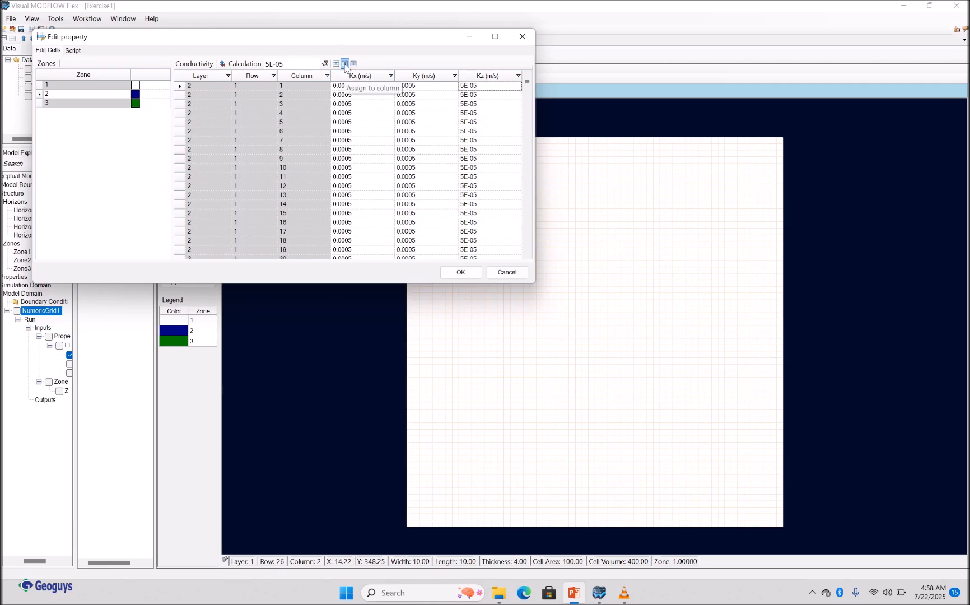
- Set Kx to 0.0005 m/s for zone 3 and assign it to the whole column
click(89, 103)
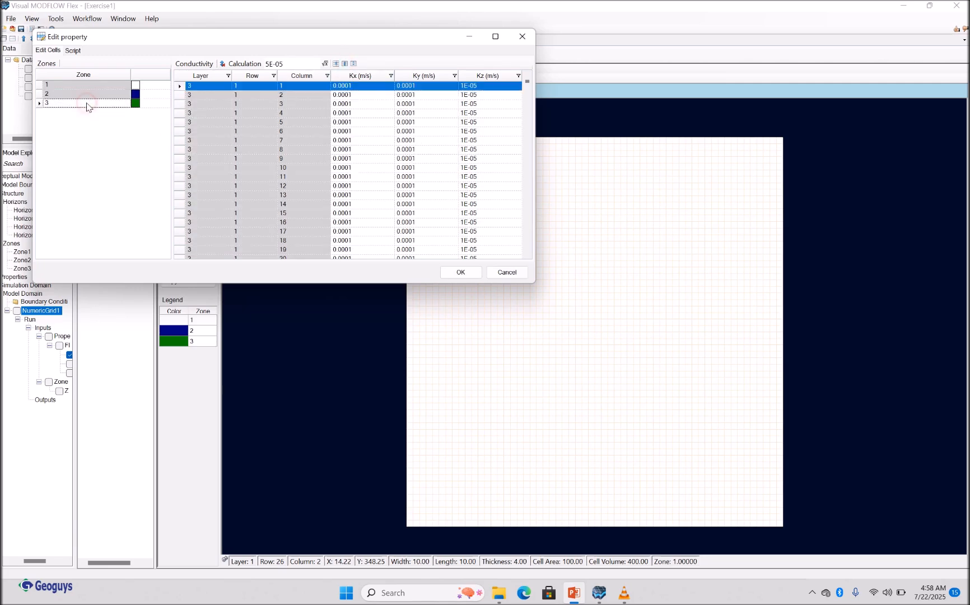
click(346, 86)
text(0.000)
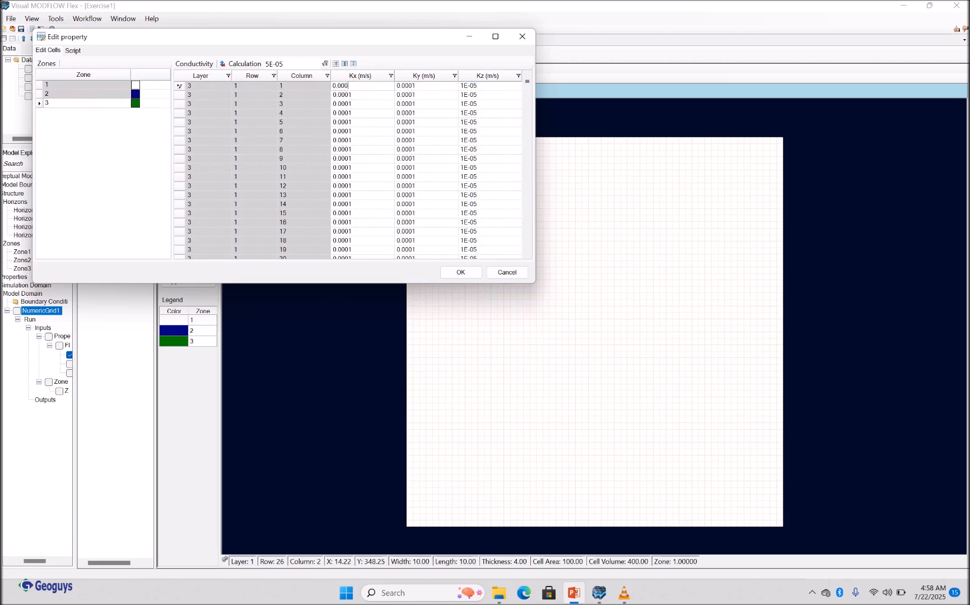
text(5)
key(Return)
click(345, 64)
- Set Ky to 0.0005 m/s for zone 3 and assign it to the whole column
click(416, 86)
text(0.0005)
click(344, 64)
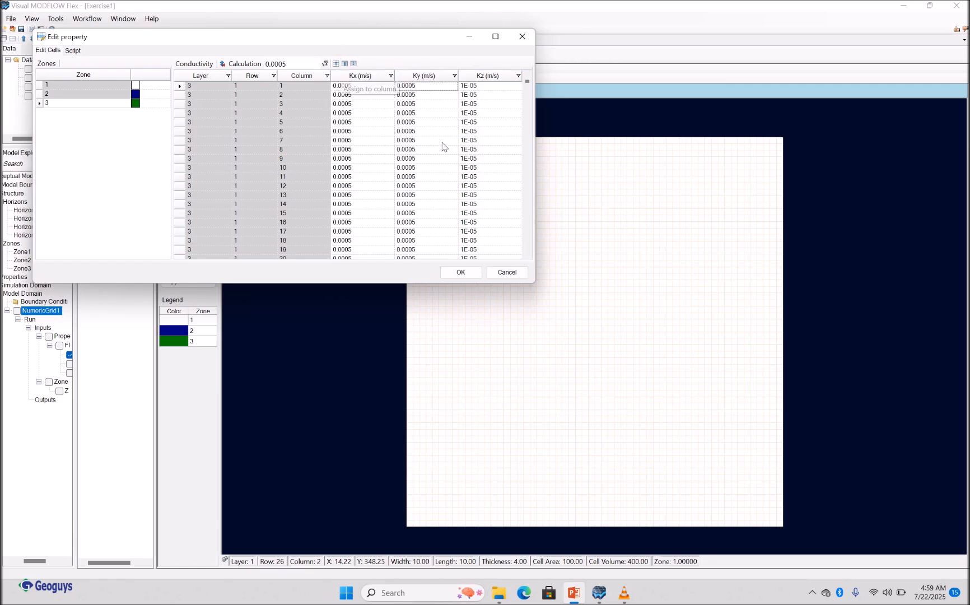
- Set Kz to 0.00005 m/s for zone 3, assign it to the whole column and accept the conductivity edits
click(479, 90)
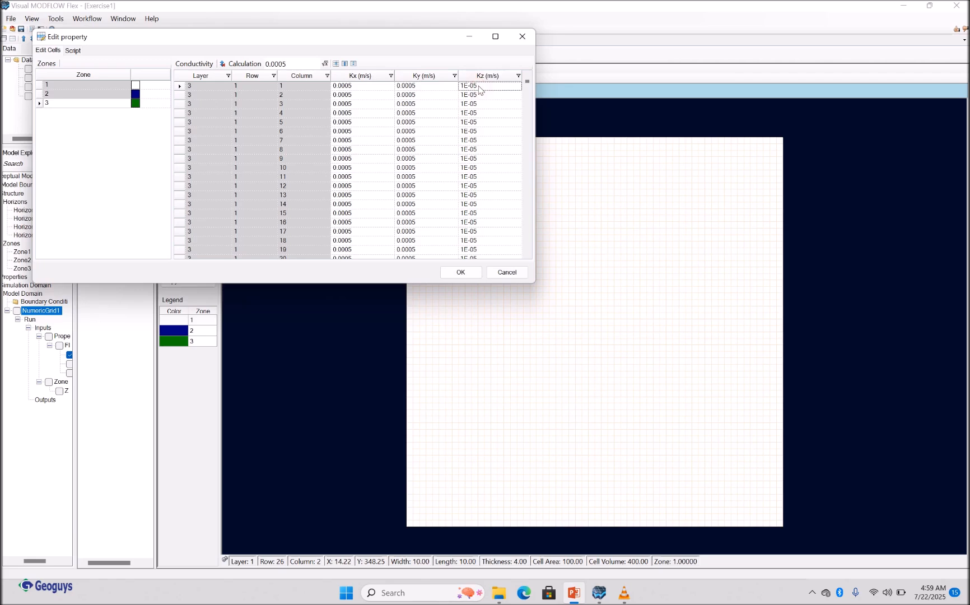
text(0.00005)
key(Return)
click(346, 65)
click(460, 272)
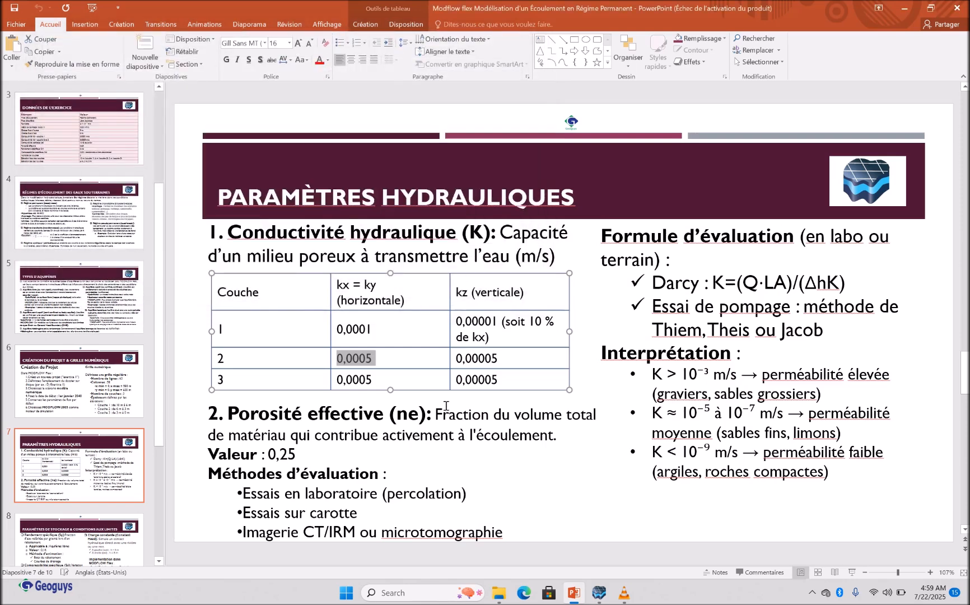
- Switch back to Visual MODFLOW Flex and change the property being defined from Conductivity to Storage
click(603, 595)
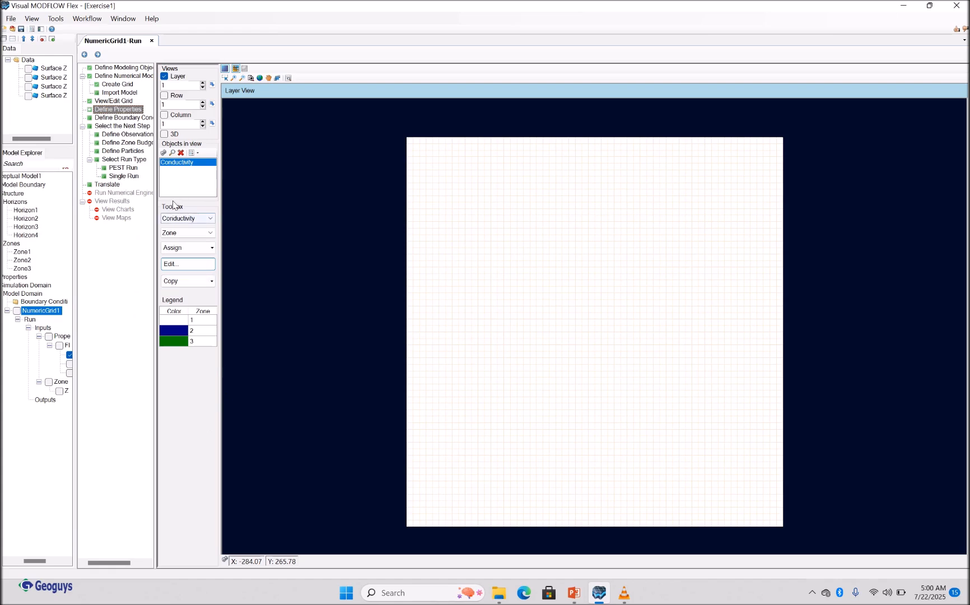
click(207, 218)
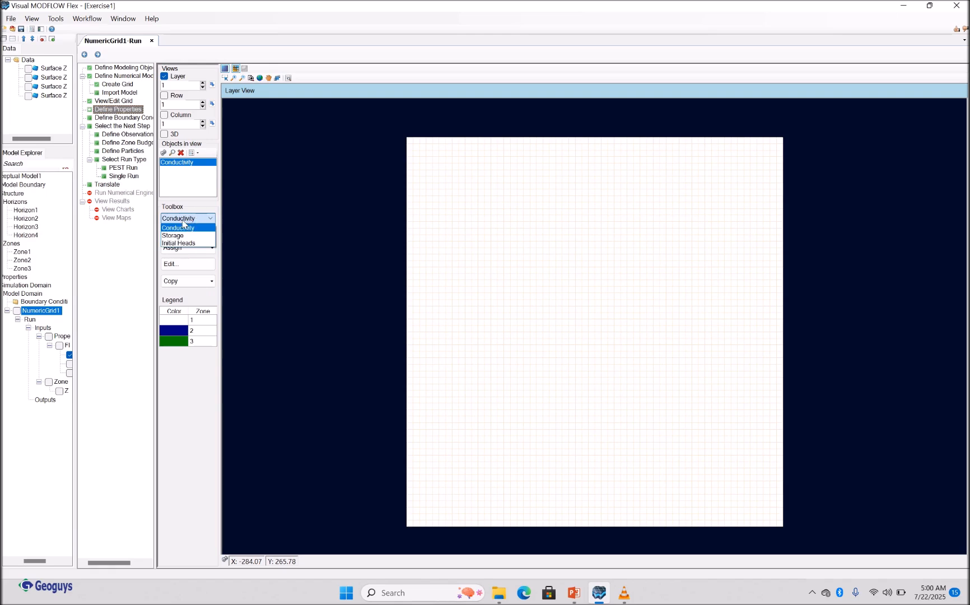
click(176, 236)
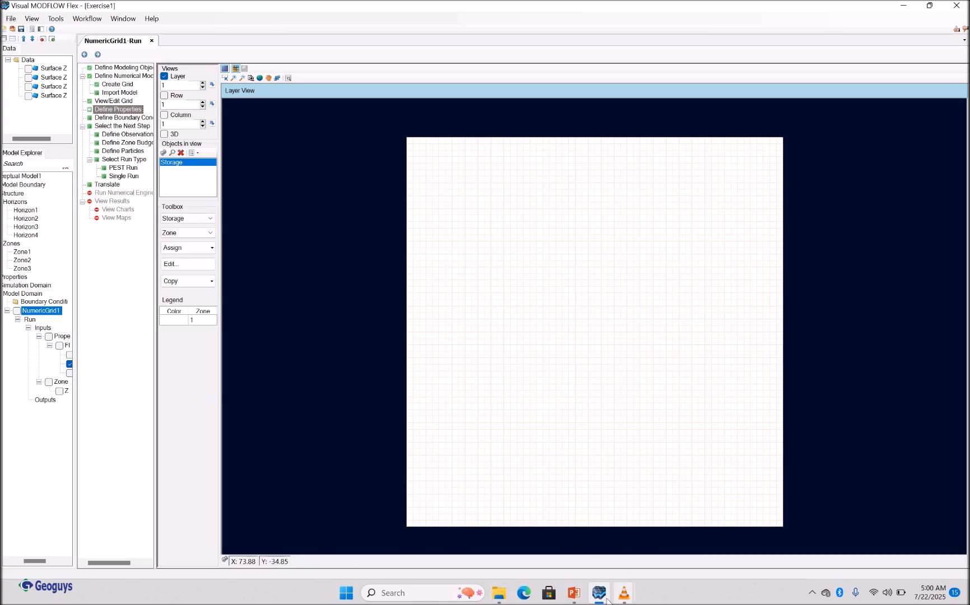
- Switch to the PowerPoint presentation and read the effective porosity on slide 7 and the storage parameters on slide 8
click(574, 593)
click(421, 443)
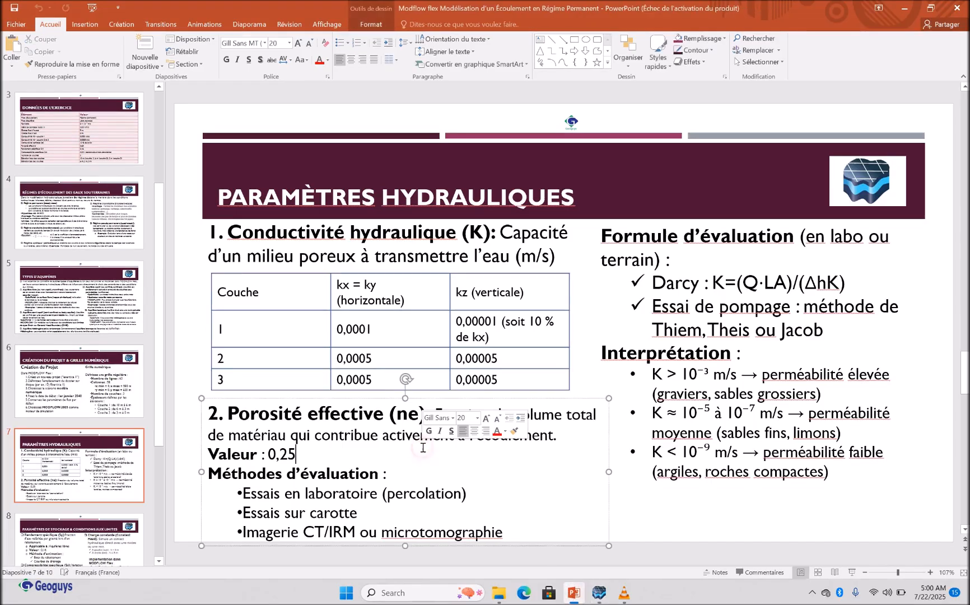
click(84, 535)
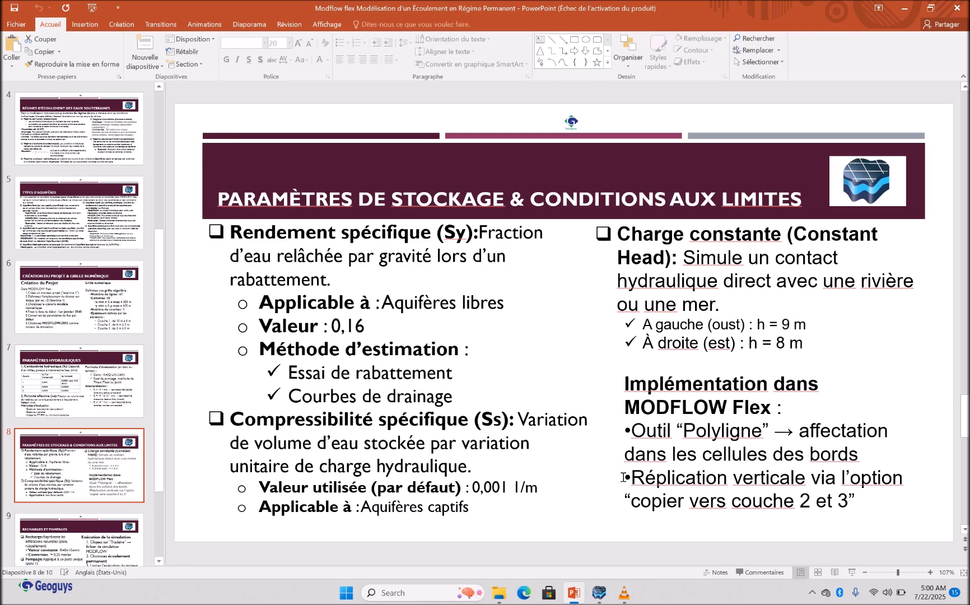
click(811, 592)
click(789, 539)
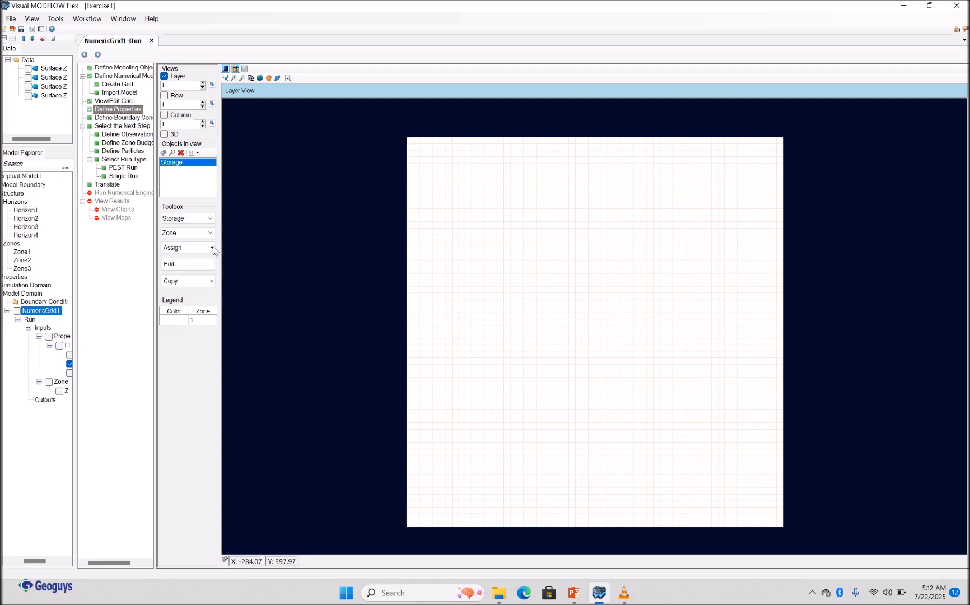
- Open the Storage property table for editing in Visual MODFLOW Flex and look up Sy on the PowerPoint slide
click(209, 219)
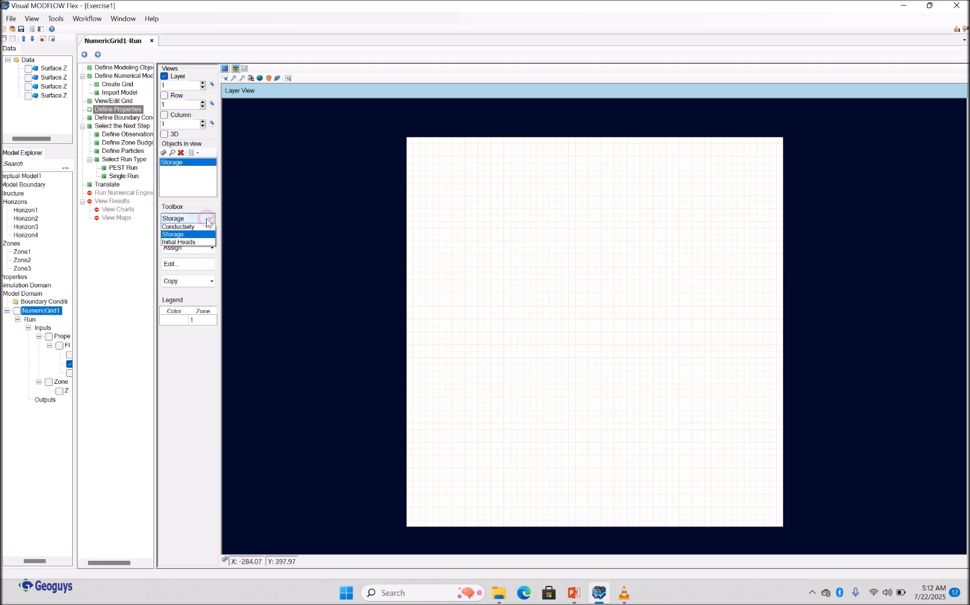
click(183, 237)
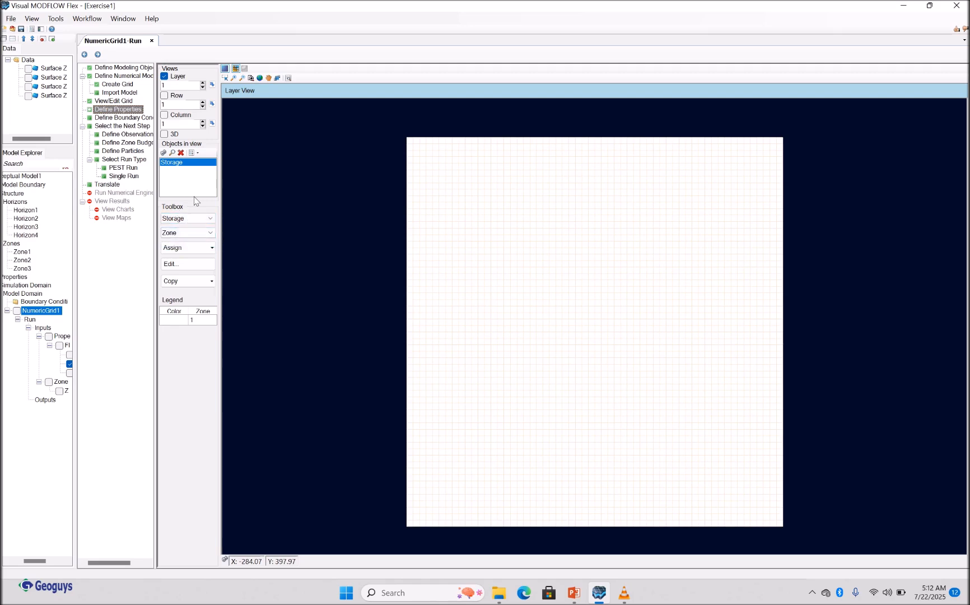
click(207, 267)
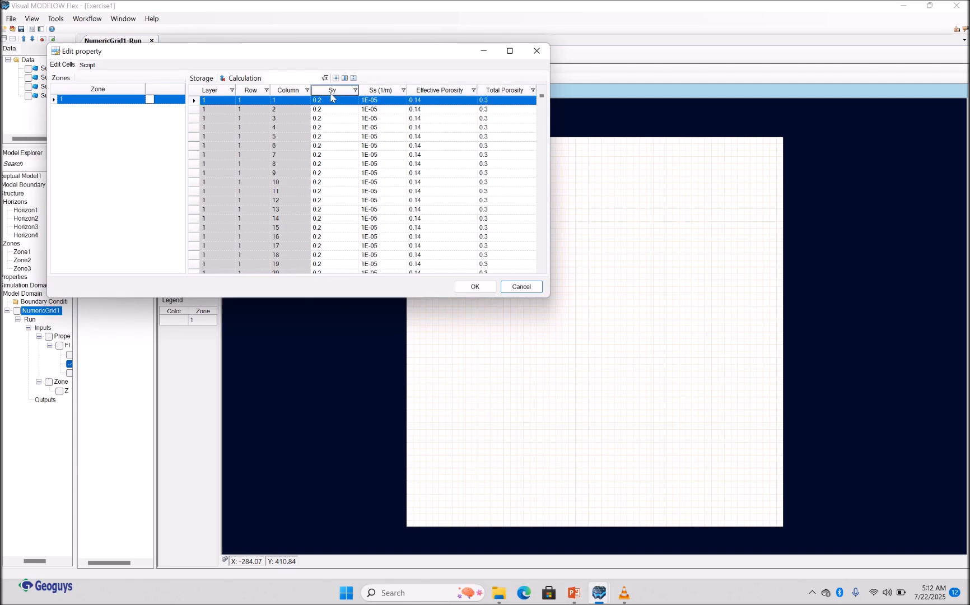
click(572, 595)
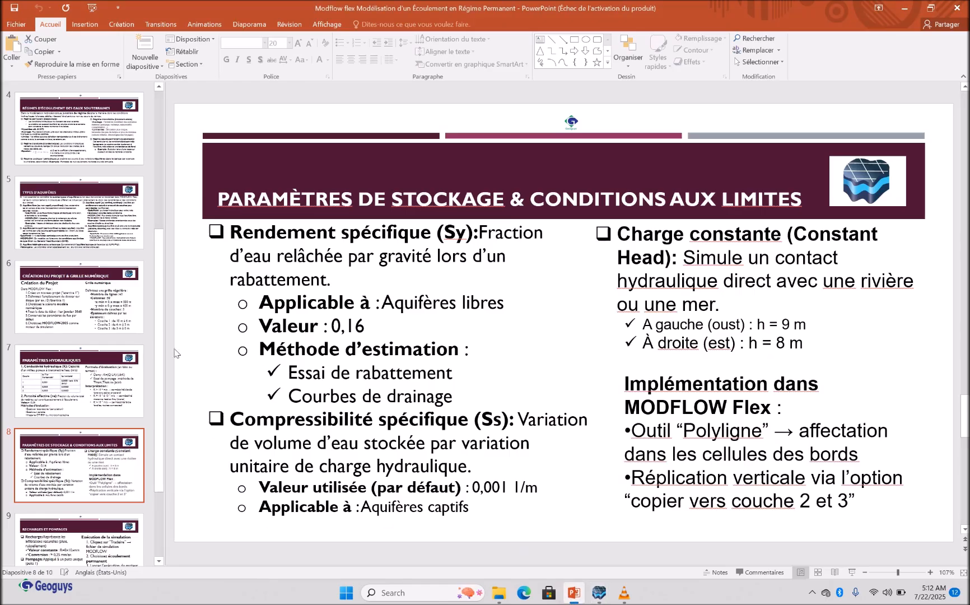
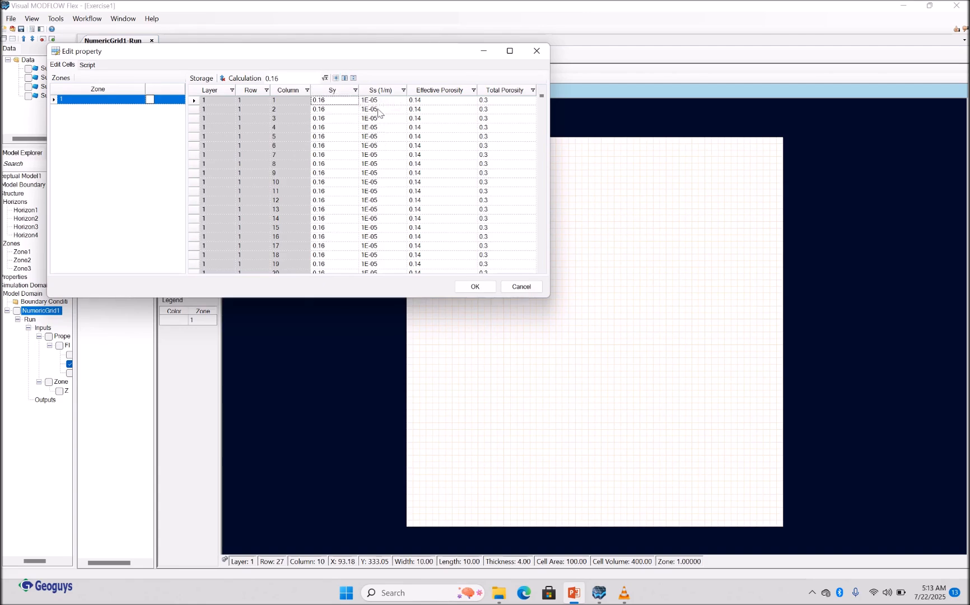
- Set Ss to 0.001 1/m for zone 1, check it against the PowerPoint slide and assign it to the whole column
click(371, 101)
text(0.001)
key(Return)
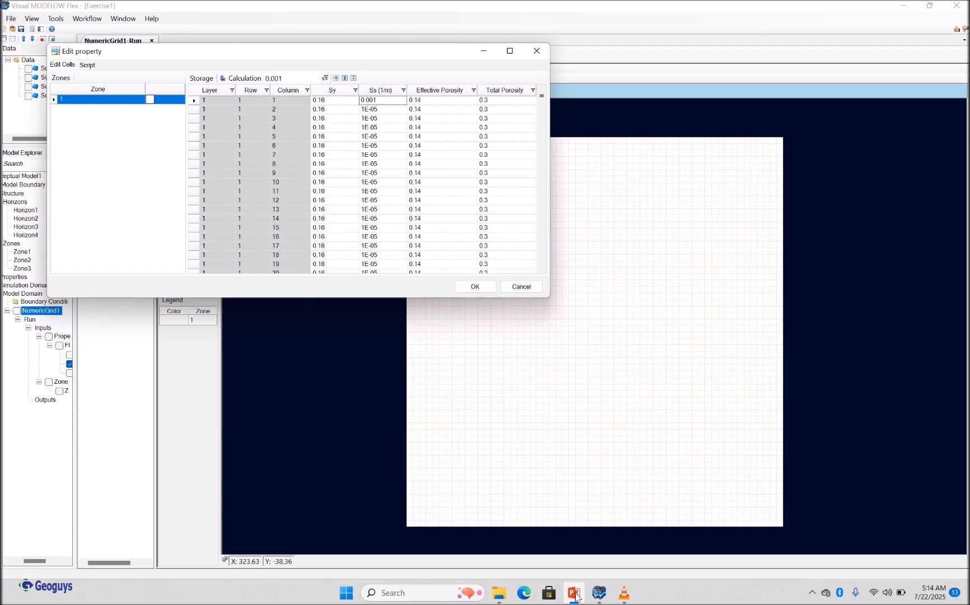
mouse_move(576, 599)
click(581, 555)
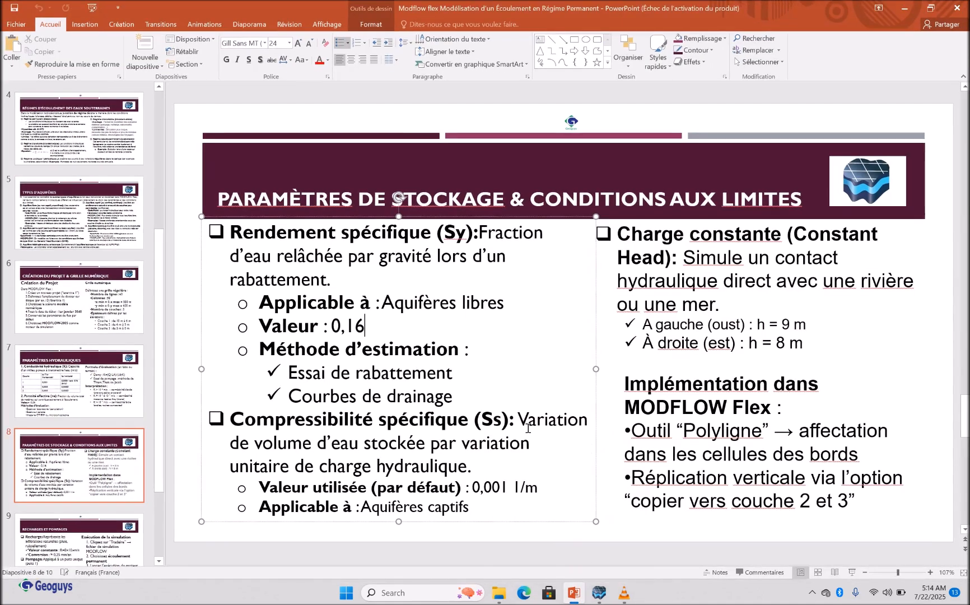
click(599, 598)
mouse_move(599, 598)
click(680, 537)
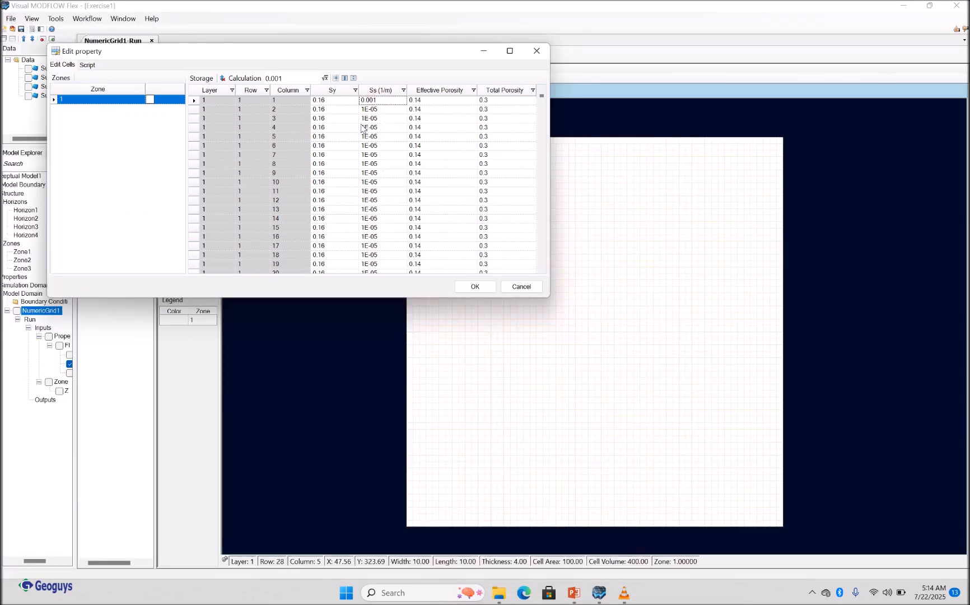
click(344, 79)
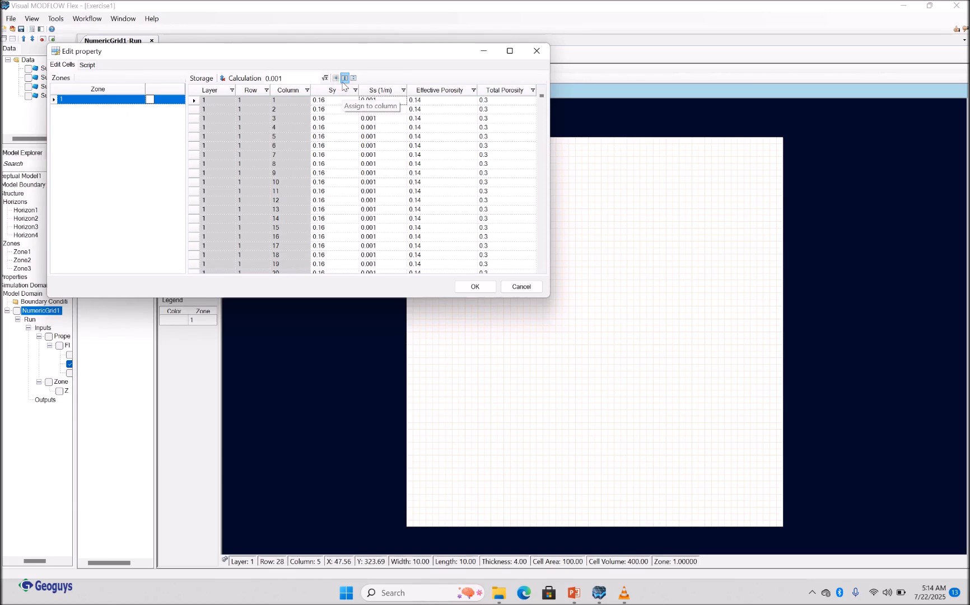
- Set the effective porosity to 0.16 for zone 1 and assign it to the whole column
click(429, 103)
text(0.16)
key(Return)
click(345, 79)
- Set the total porosity to 0.25, assign it to the whole column, review the rows and accept the storage edits
click(488, 100)
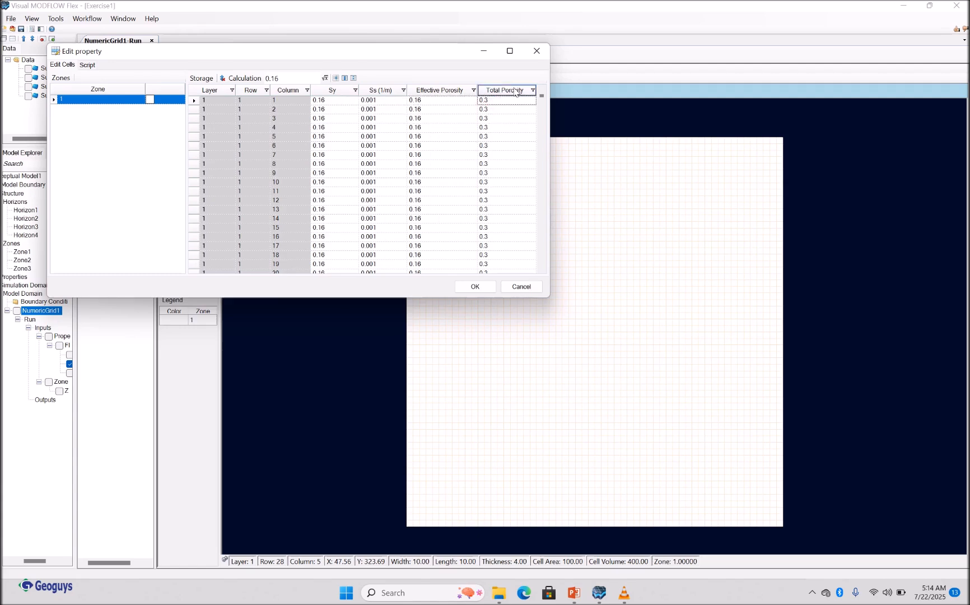
text(0)
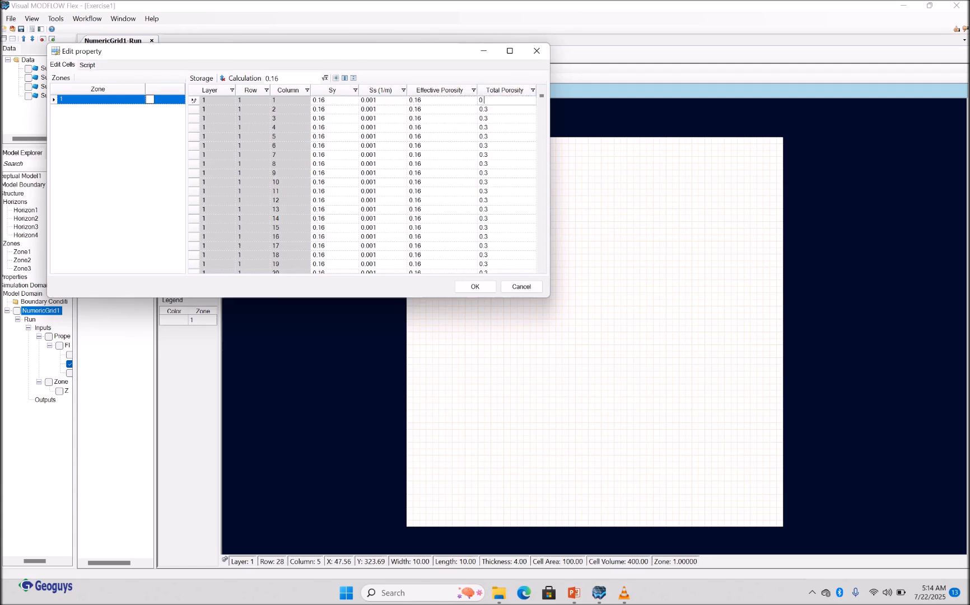
text(.25)
key(Return)
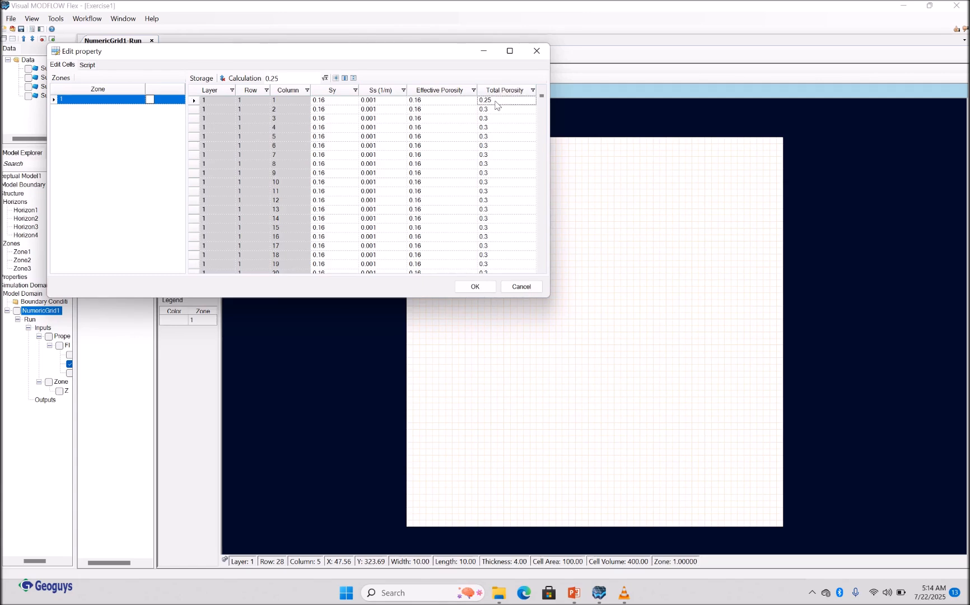
click(345, 82)
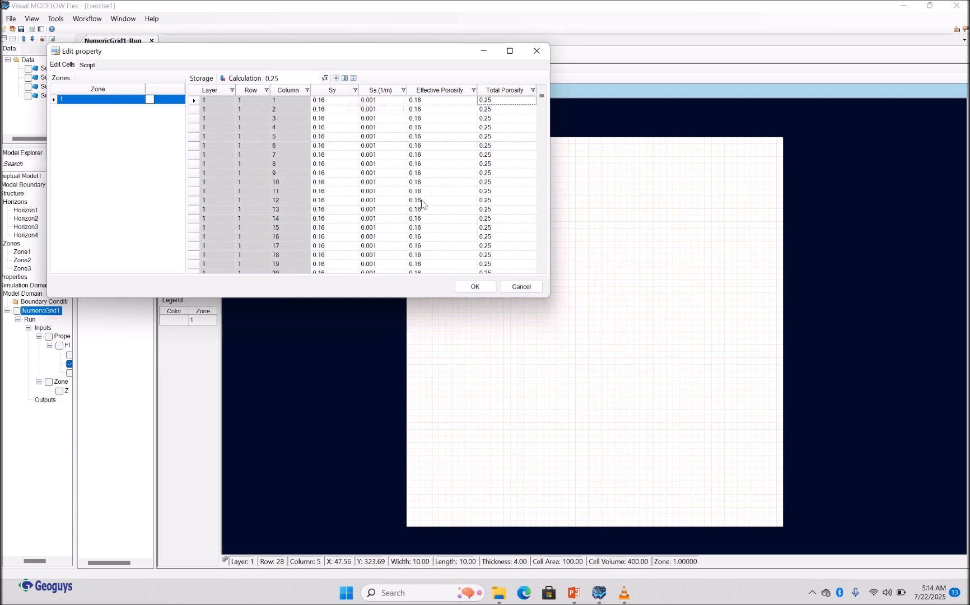
scroll(404, 245, down, 15)
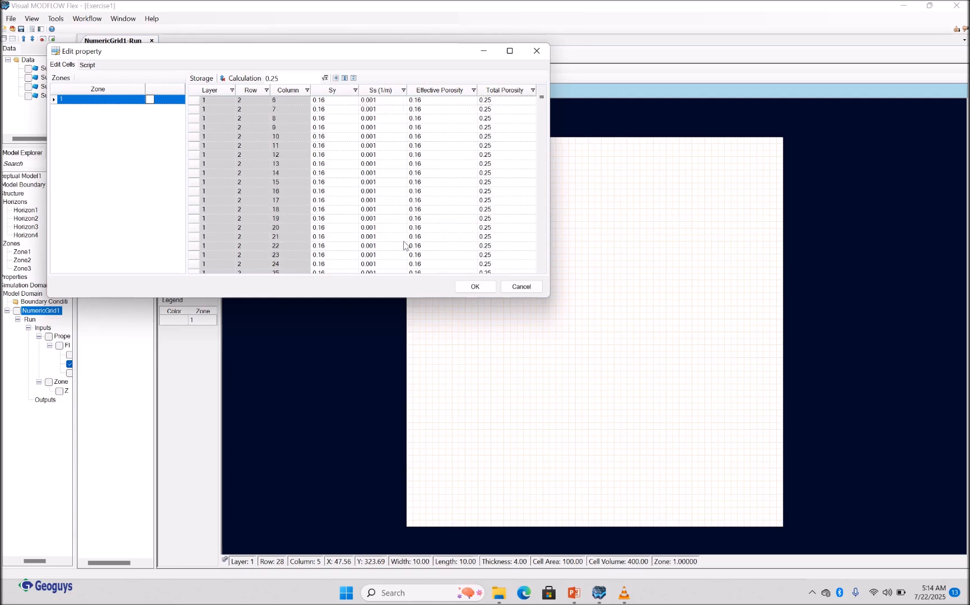
scroll(404, 246, up, 15)
click(464, 288)
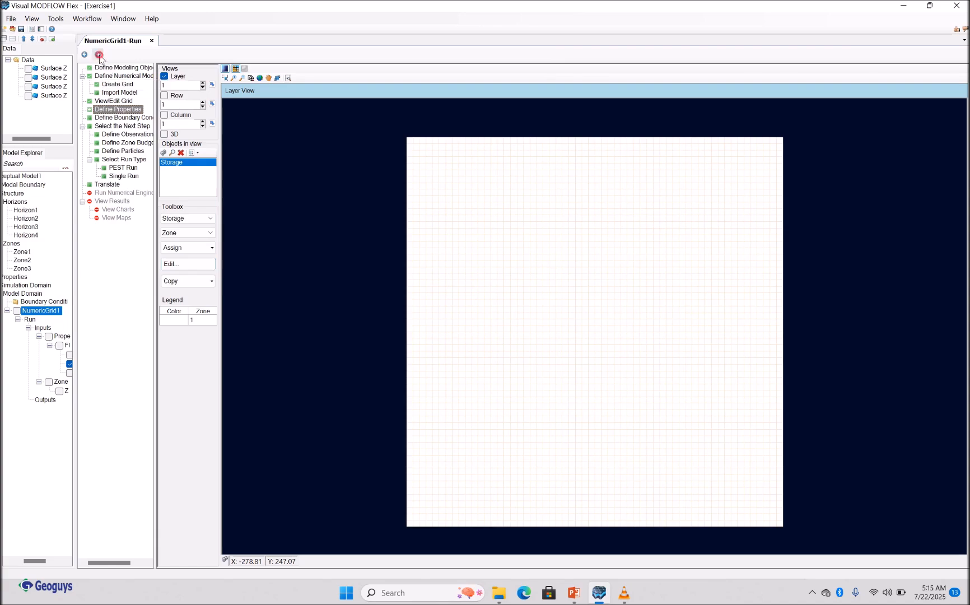
- Advance to the Define Boundary Conditions stage and check the constant head values on the PowerPoint slide
click(98, 55)
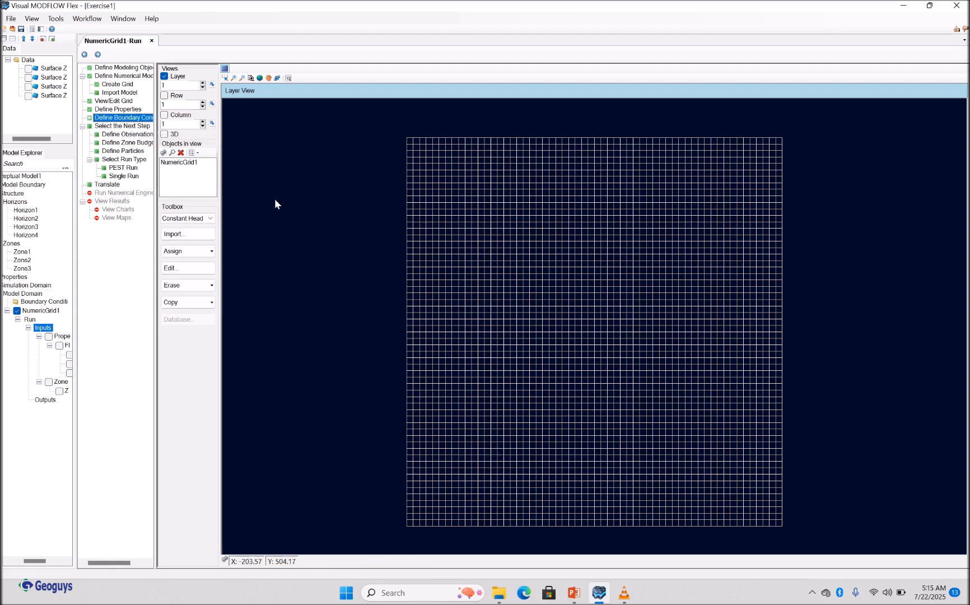
click(570, 596)
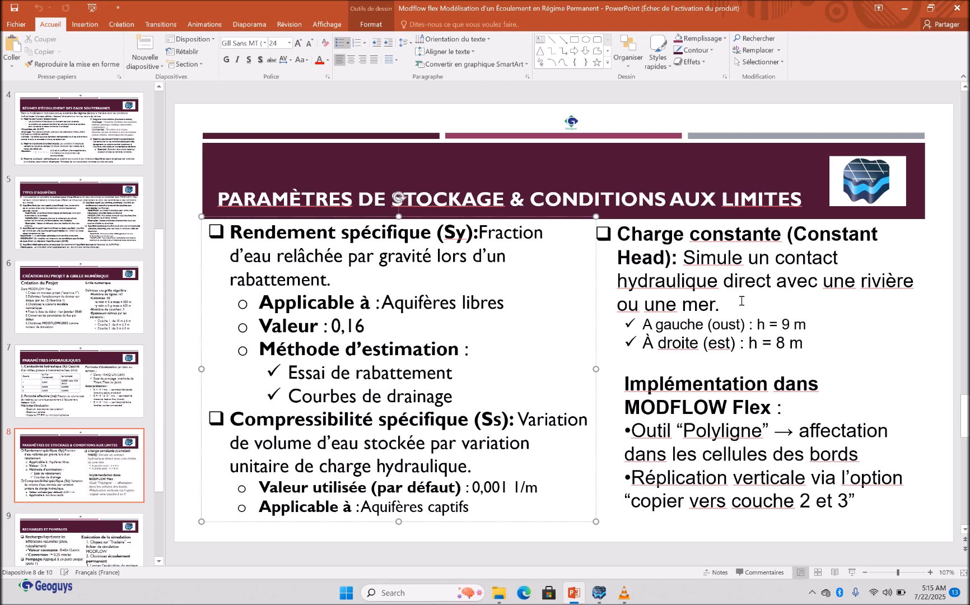
click(599, 592)
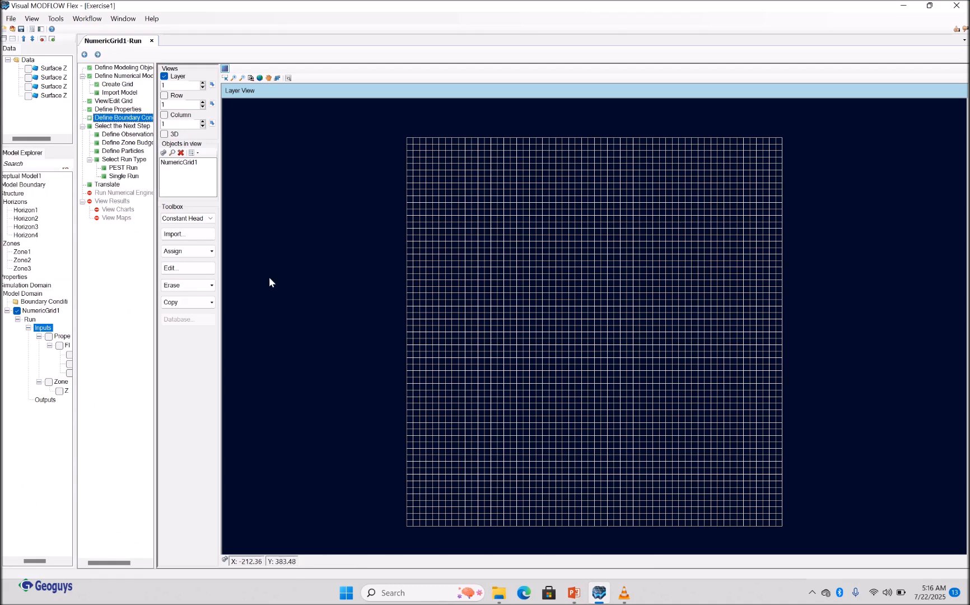
- Review the available boundary condition types and choose Constant Head
click(211, 219)
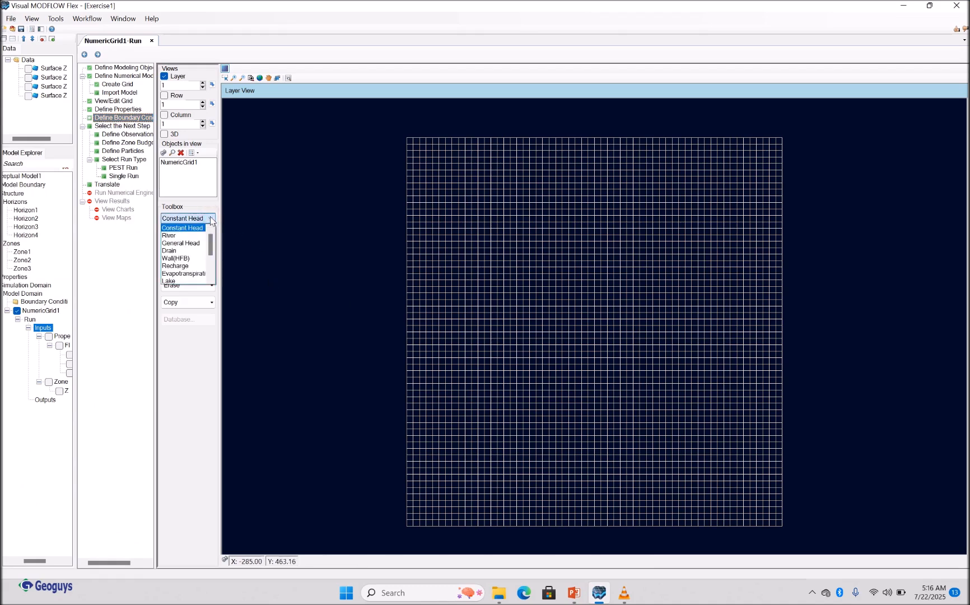
scroll(185, 268, down, 2)
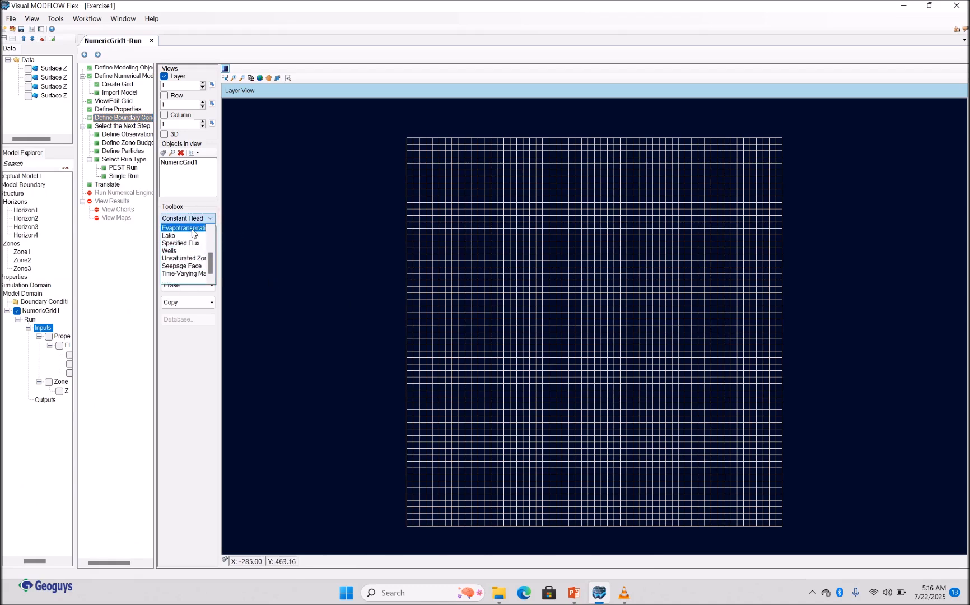
scroll(210, 233, up, 6)
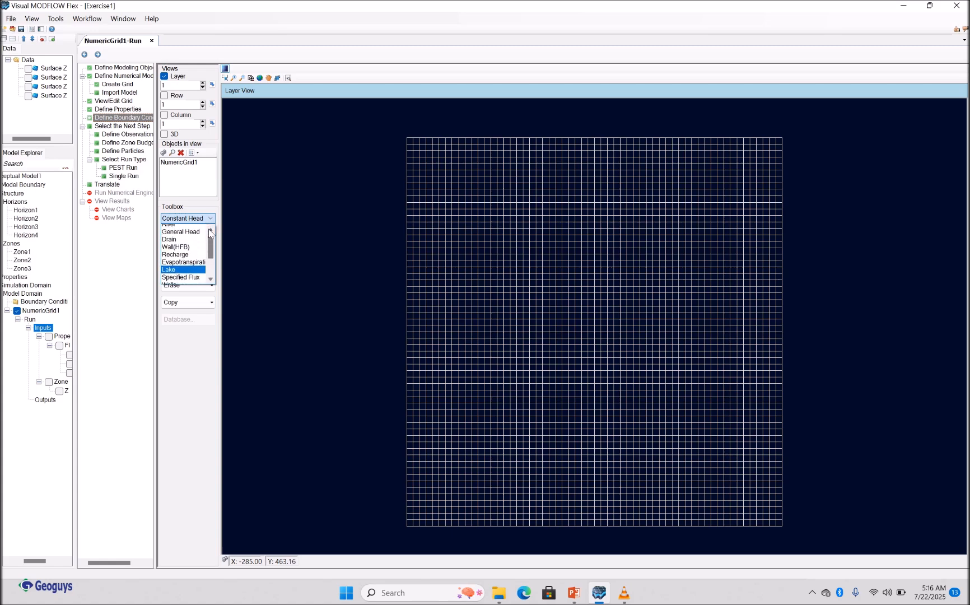
click(209, 230)
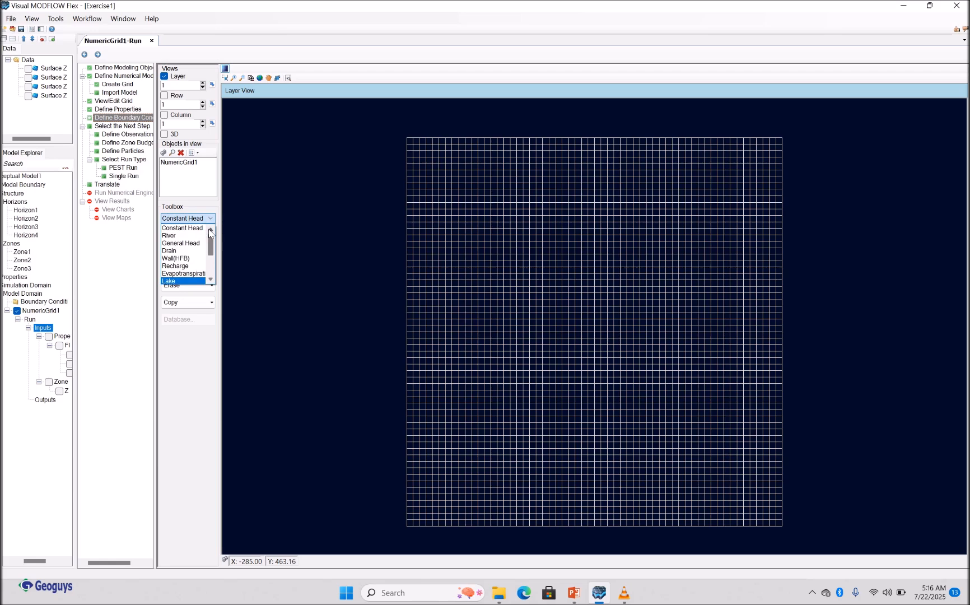
click(177, 228)
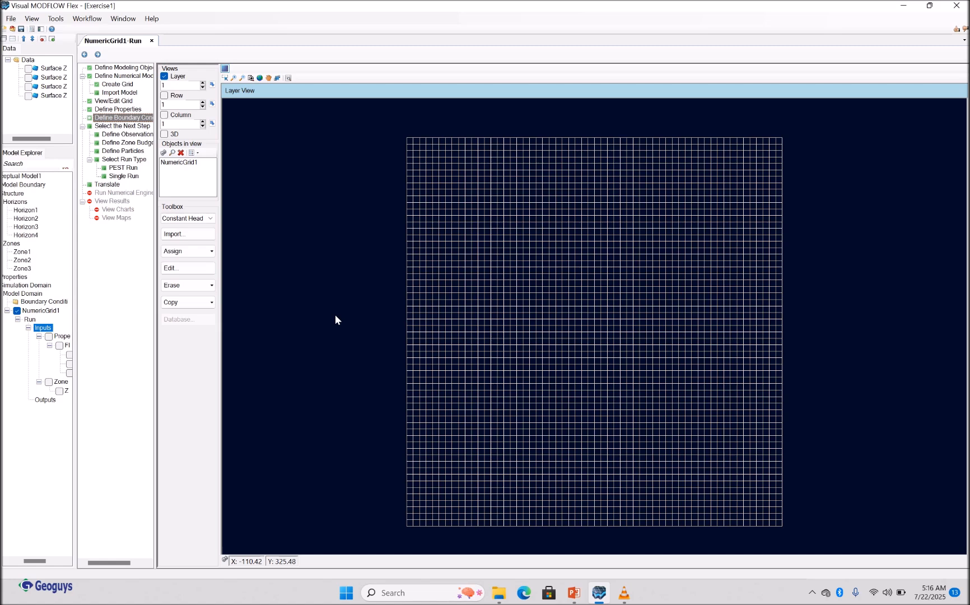
- Assign a constant head polyline down column 1 of layer 1, from row 1 to row 60, and proceed to its head table
click(211, 252)
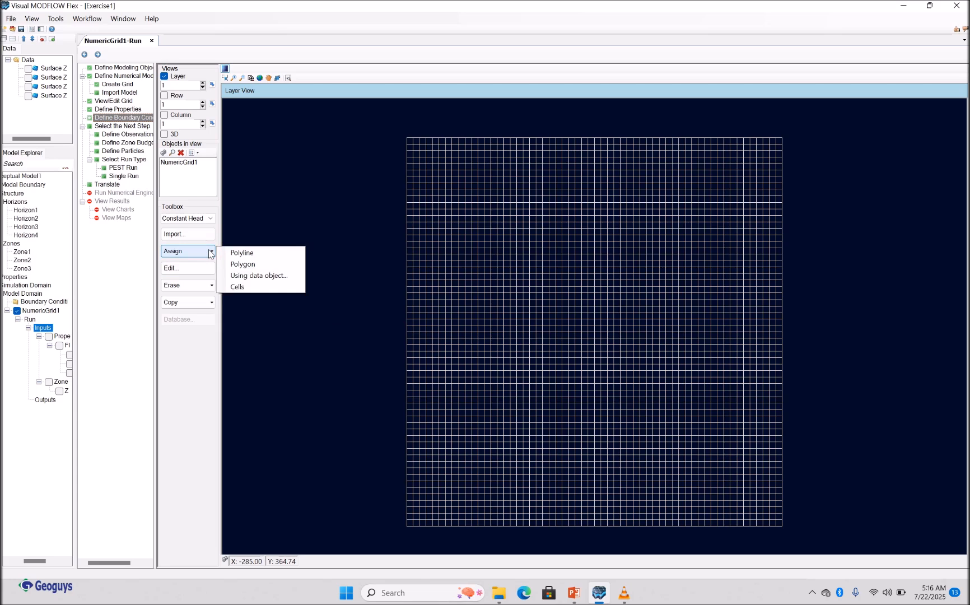
click(253, 253)
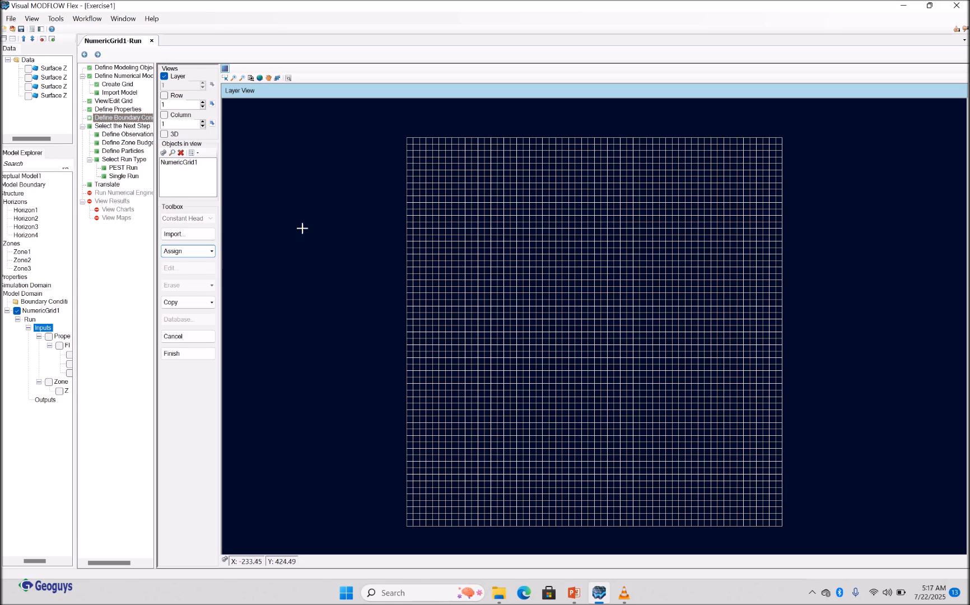
click(409, 140)
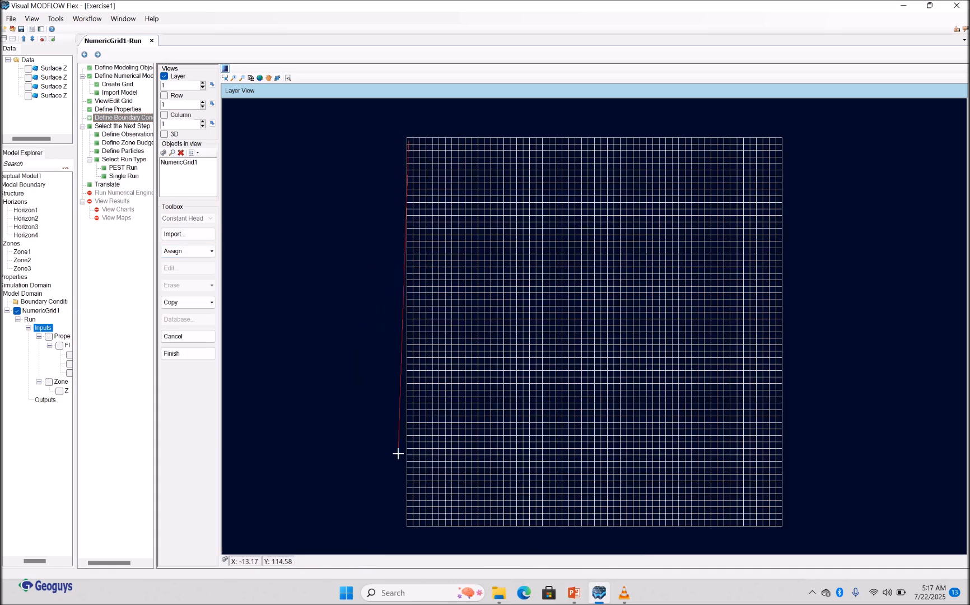
right_click(409, 523)
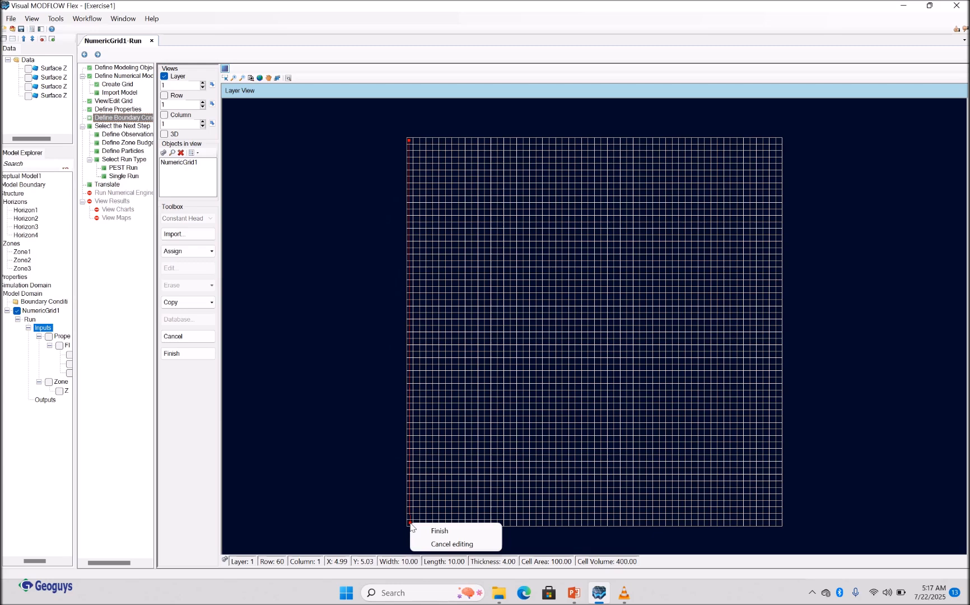
click(429, 530)
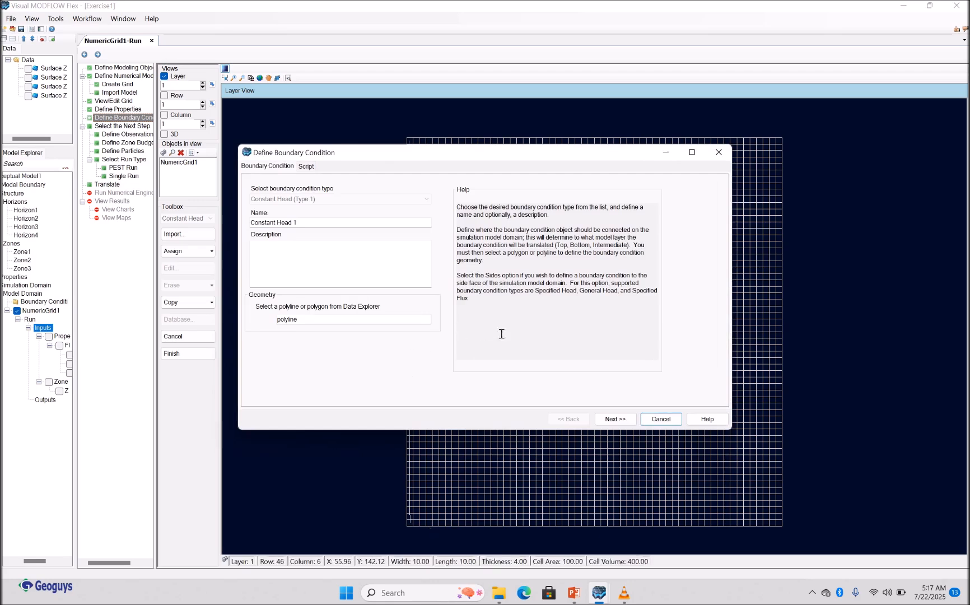
click(618, 420)
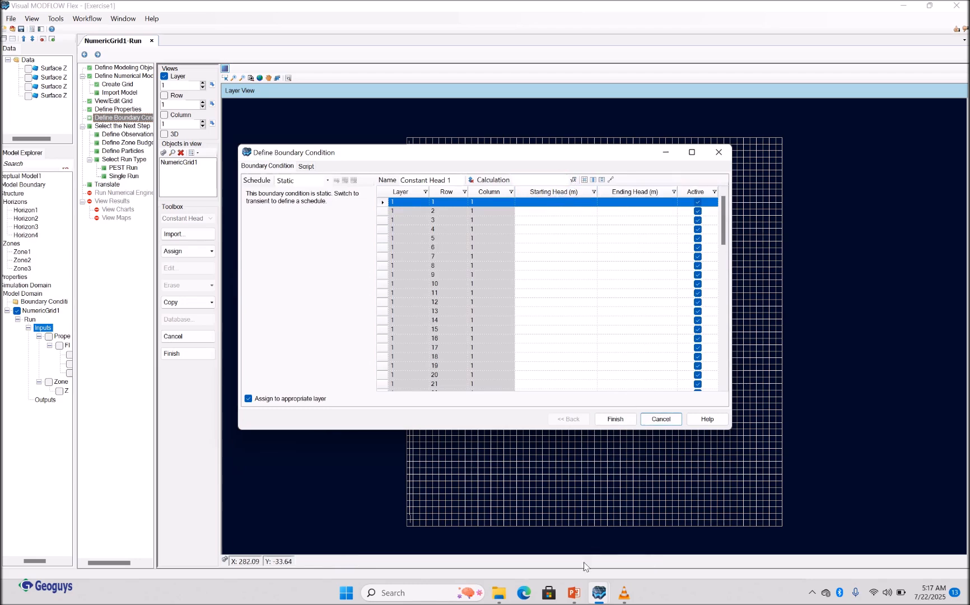
- Check the west head on the PowerPoint slide, set starting and ending head to 9 m for all column 1 cells and finish the boundary
click(574, 592)
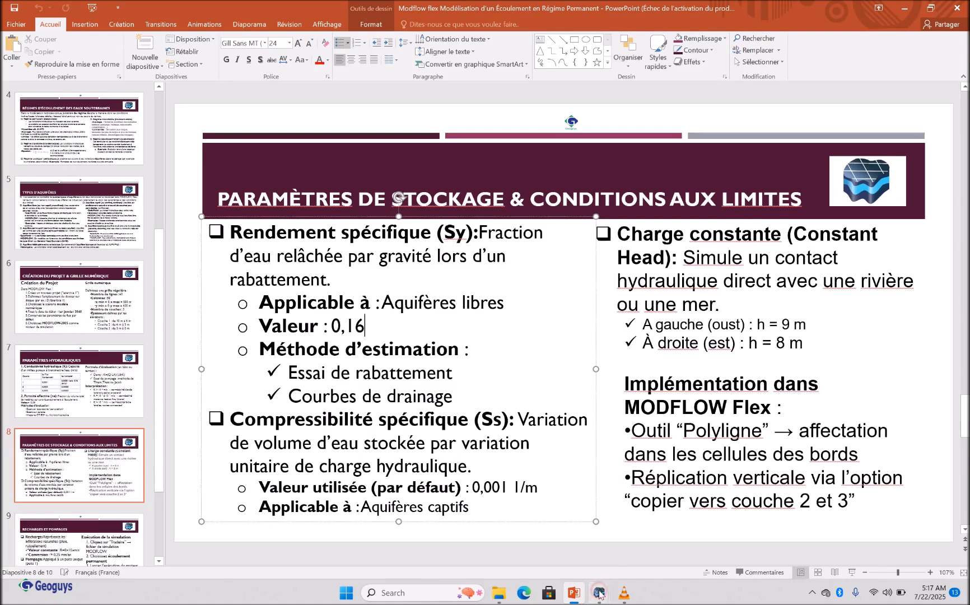
mouse_move(600, 593)
click(658, 533)
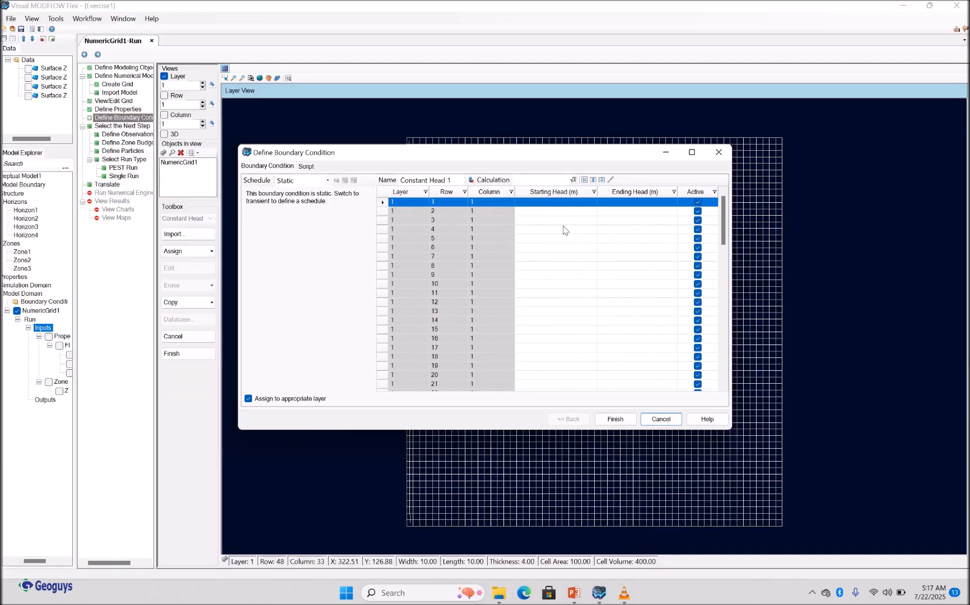
click(545, 204)
text(9)
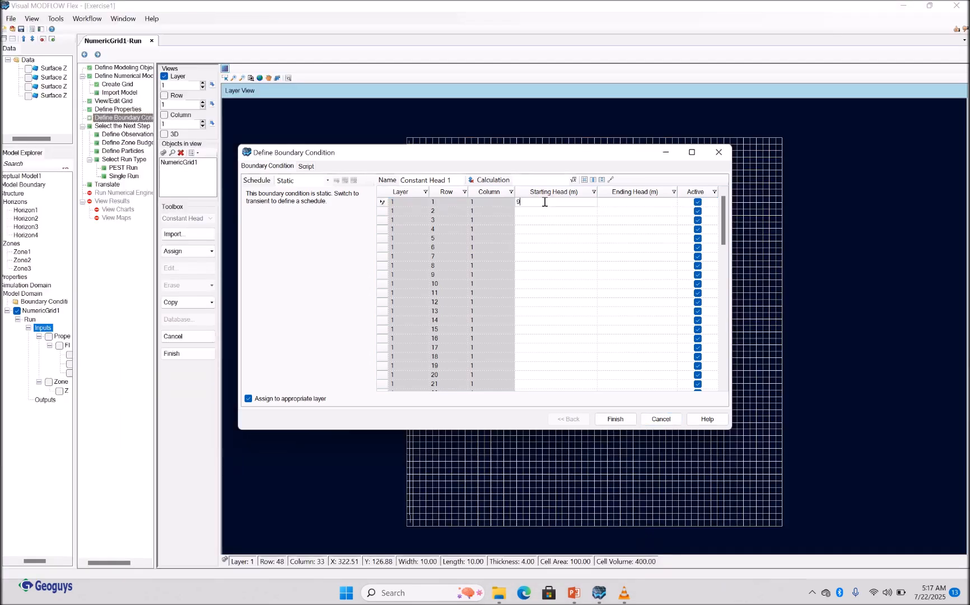
click(639, 206)
text(0)
click(593, 179)
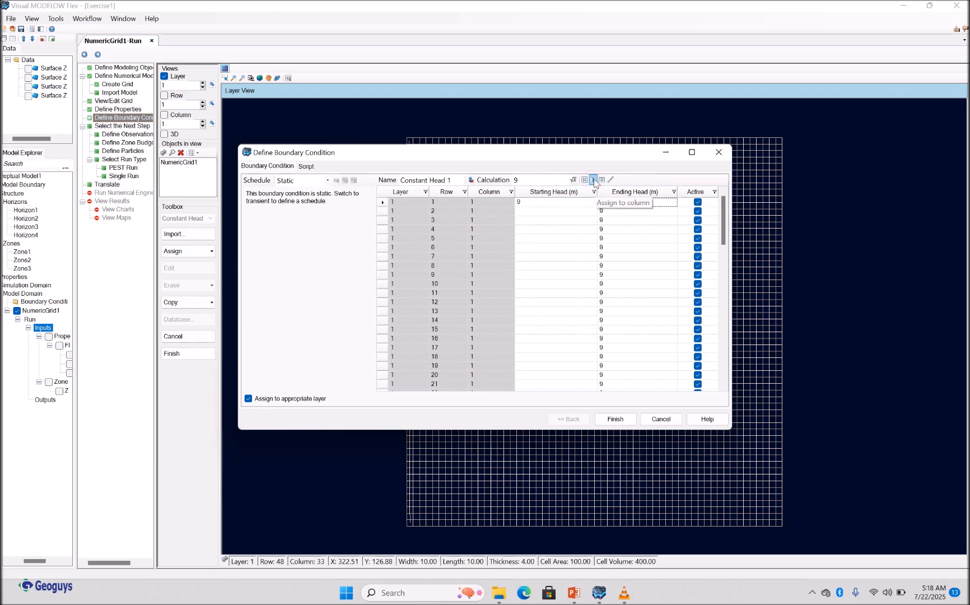
click(556, 203)
click(593, 180)
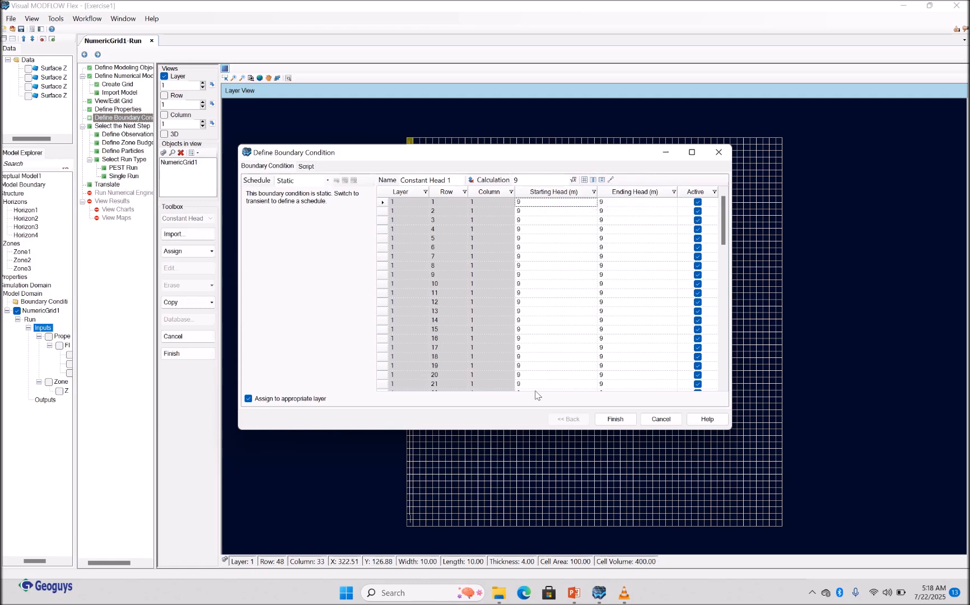
click(615, 420)
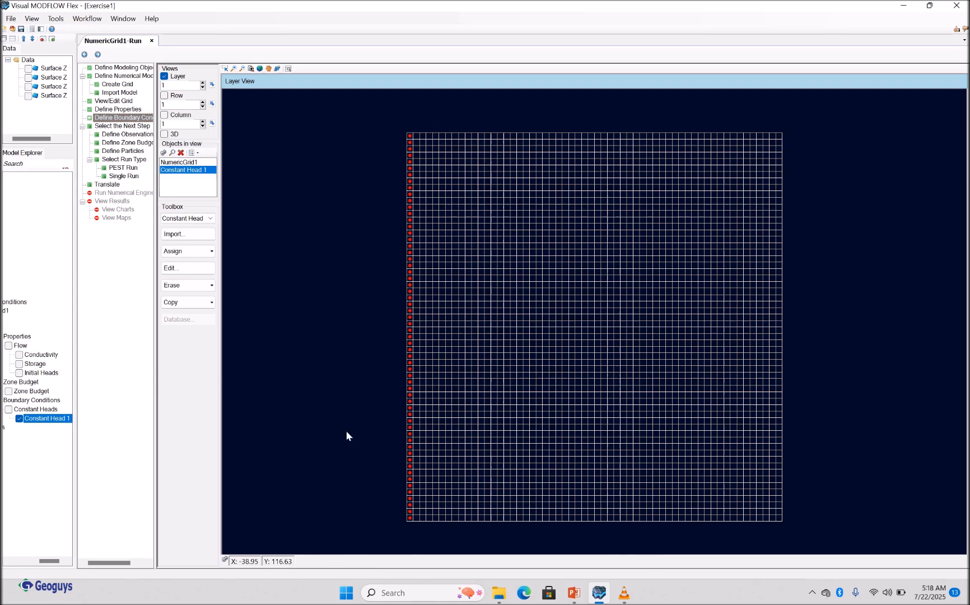
- Assign a second constant head polyline down column 58 of layer 1, from row 1 to row 60, and proceed to its head table
click(211, 253)
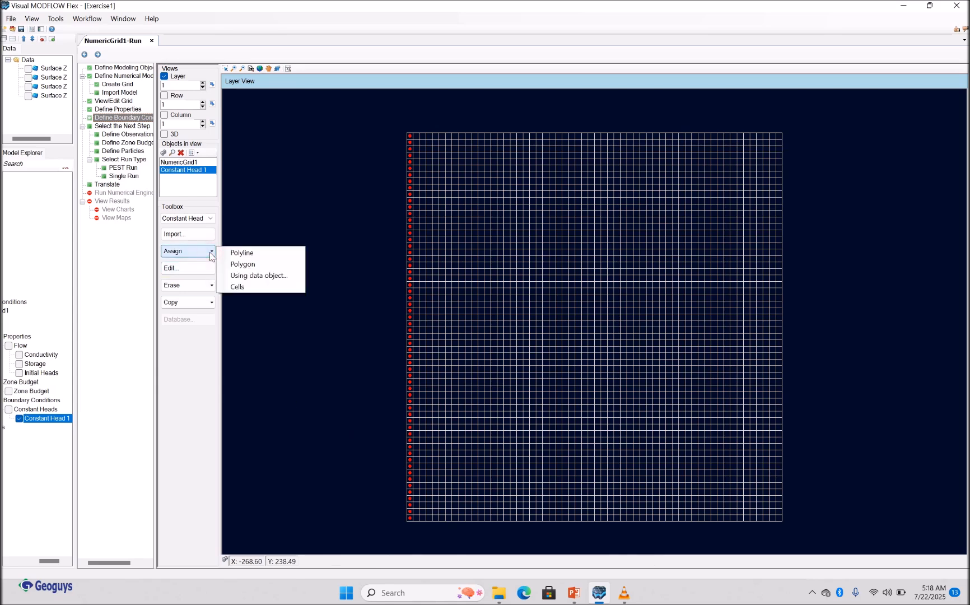
click(238, 252)
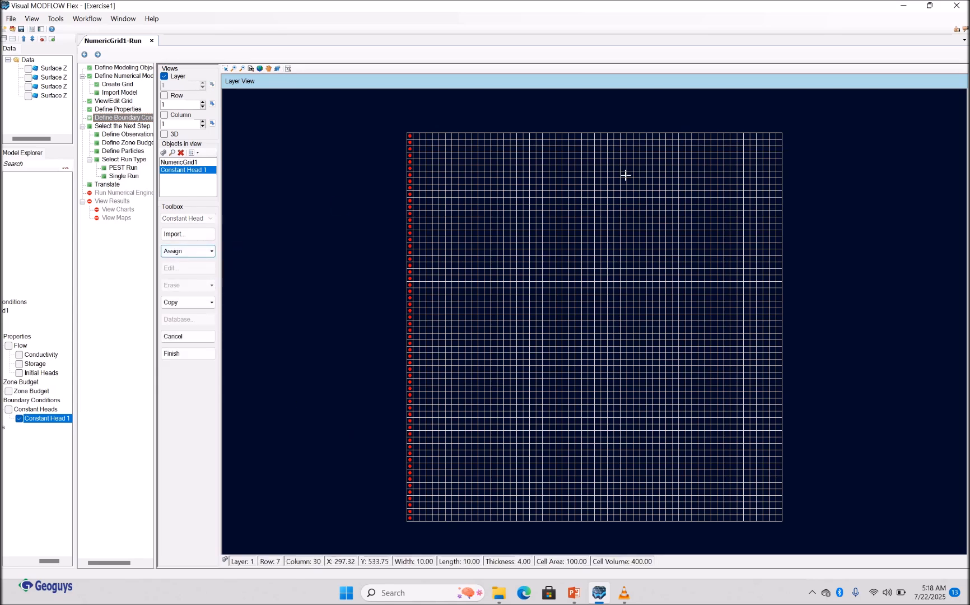
click(777, 136)
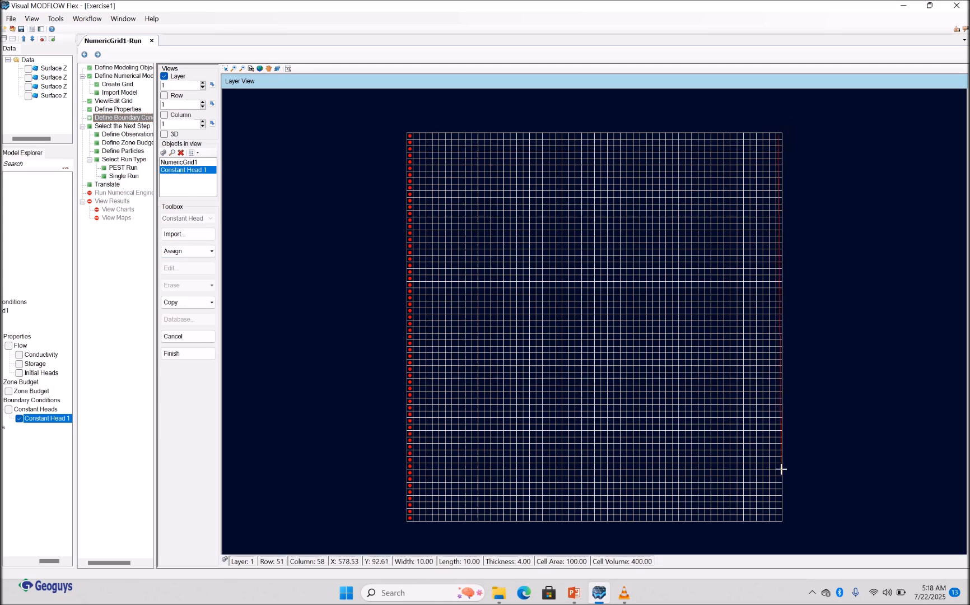
right_click(779, 520)
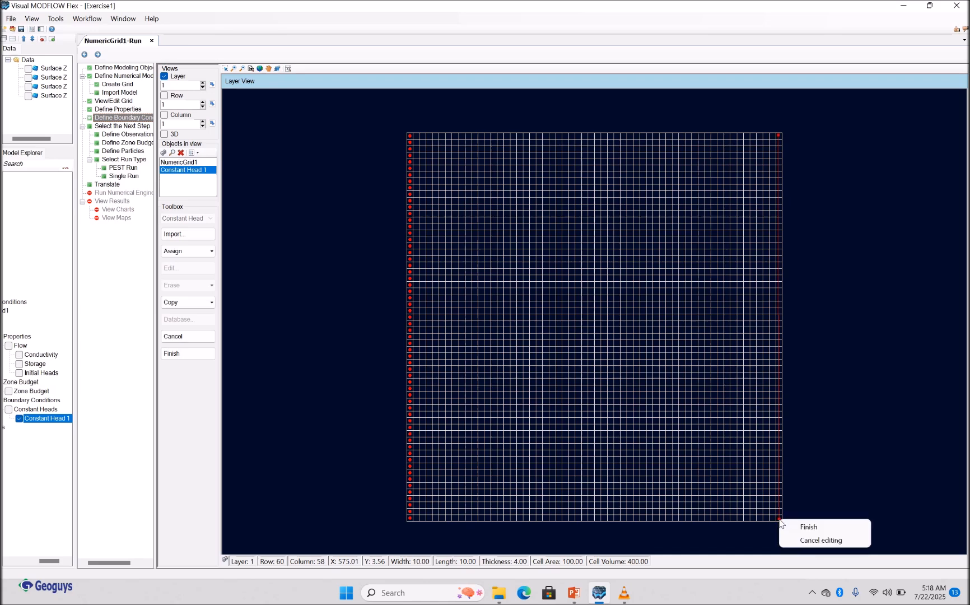
click(799, 525)
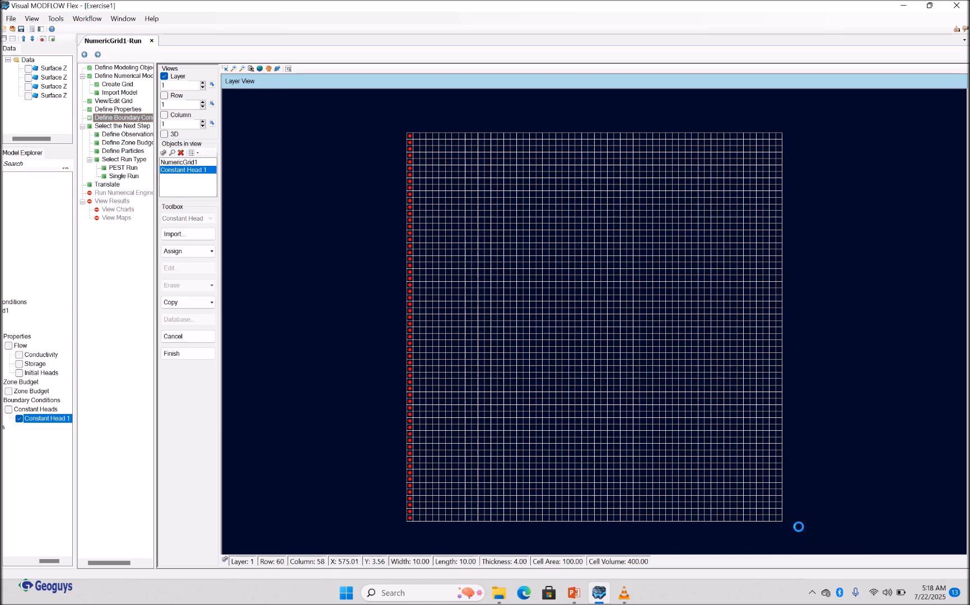
click(615, 419)
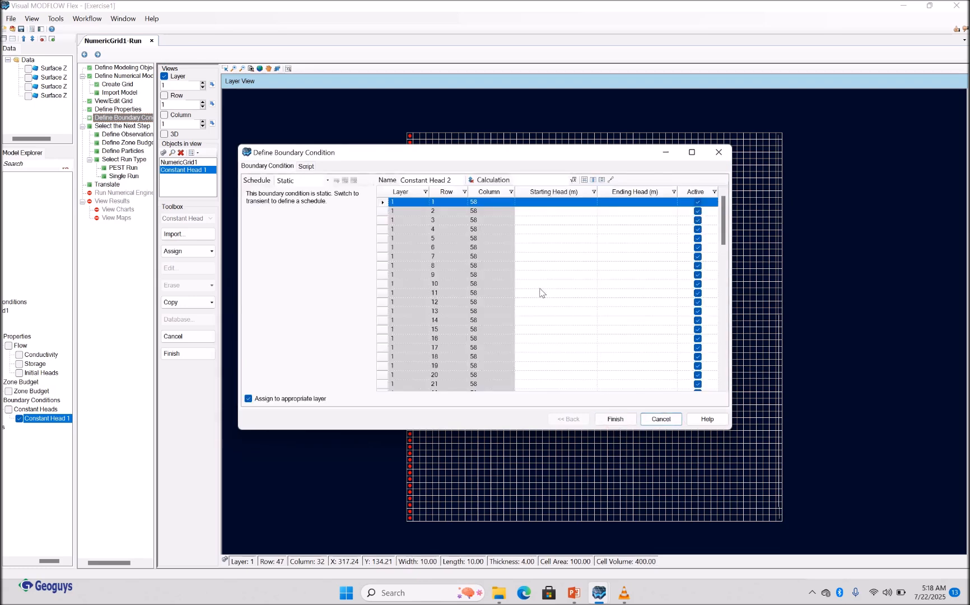
- Set the starting and ending head to 8 m for all column 58 cells and finish the east boundary
click(544, 203)
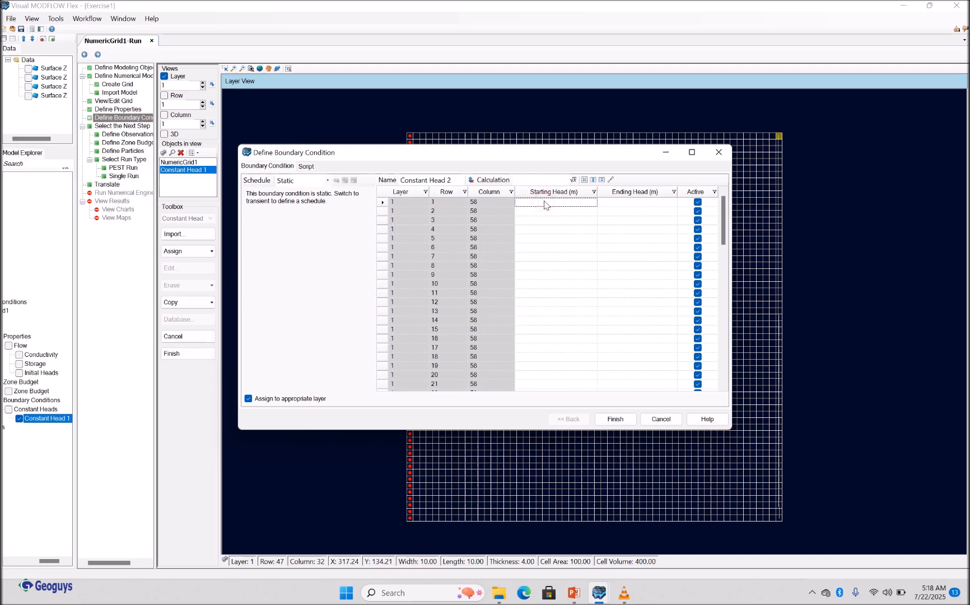
text(8)
click(593, 180)
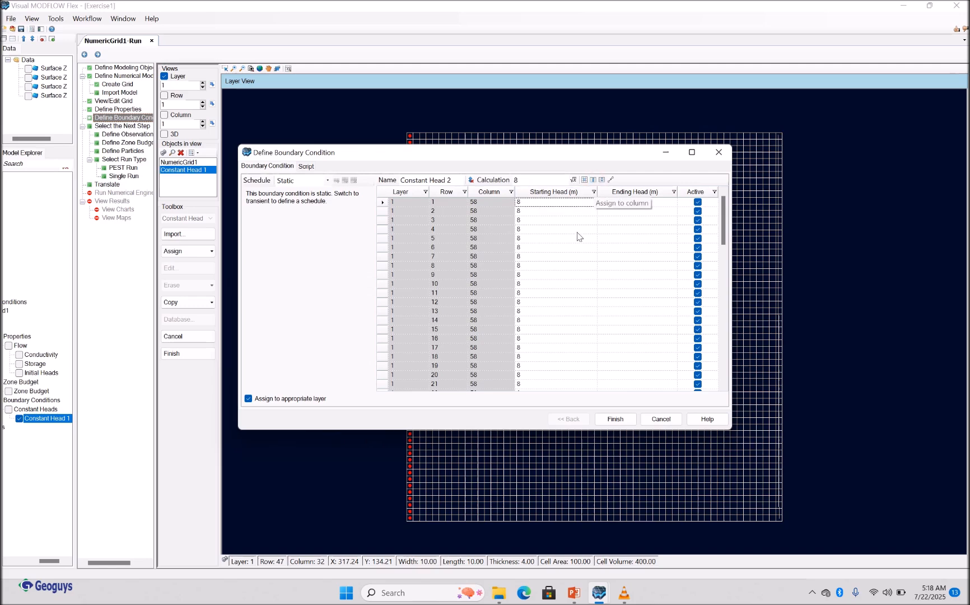
click(623, 203)
text(8)
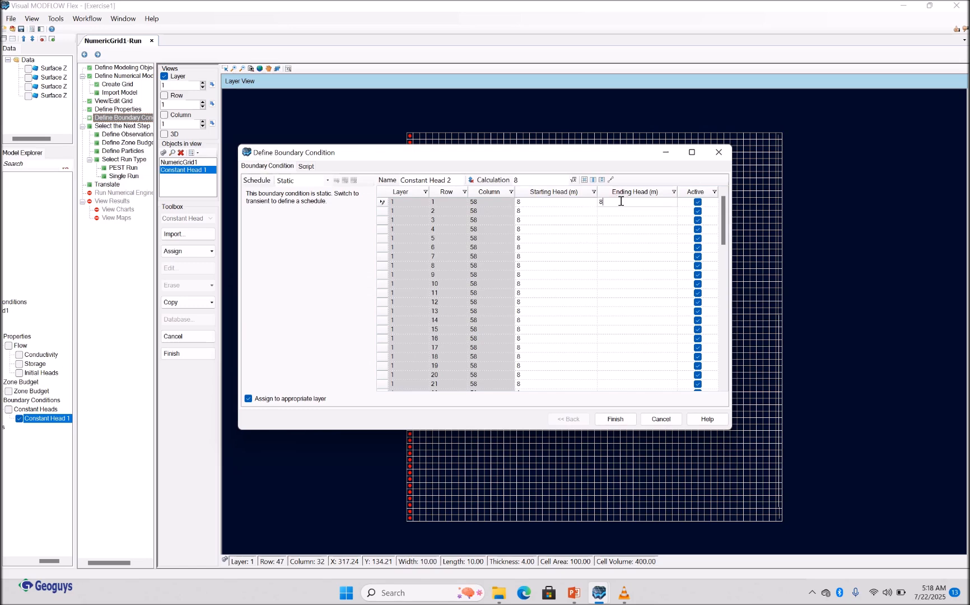
click(593, 179)
click(592, 180)
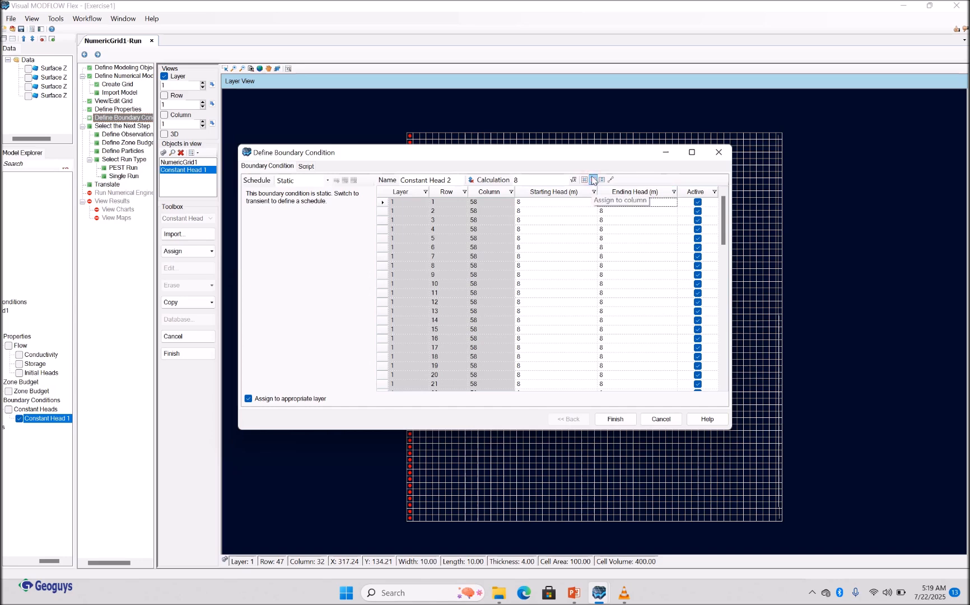
click(614, 419)
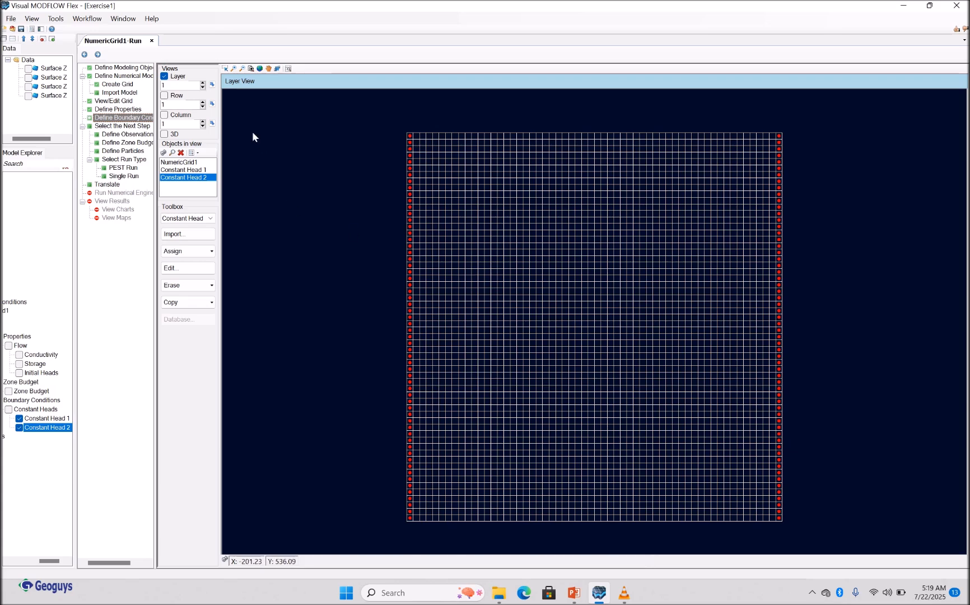
- Check layer 2 for boundary cells and copy Constant Head 1 and Constant Head 2 from layer 1 to layers 2 and 3
click(202, 83)
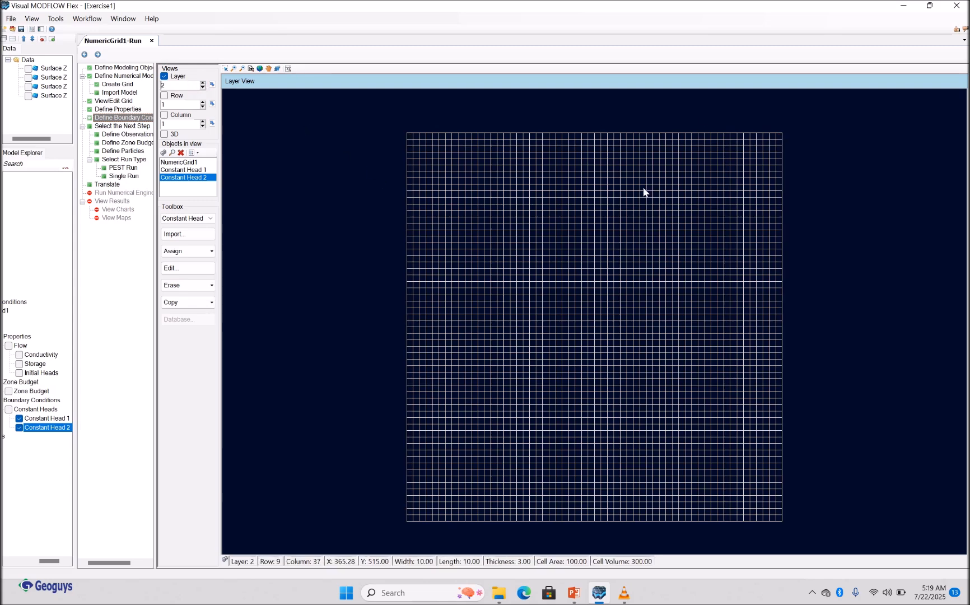
click(201, 87)
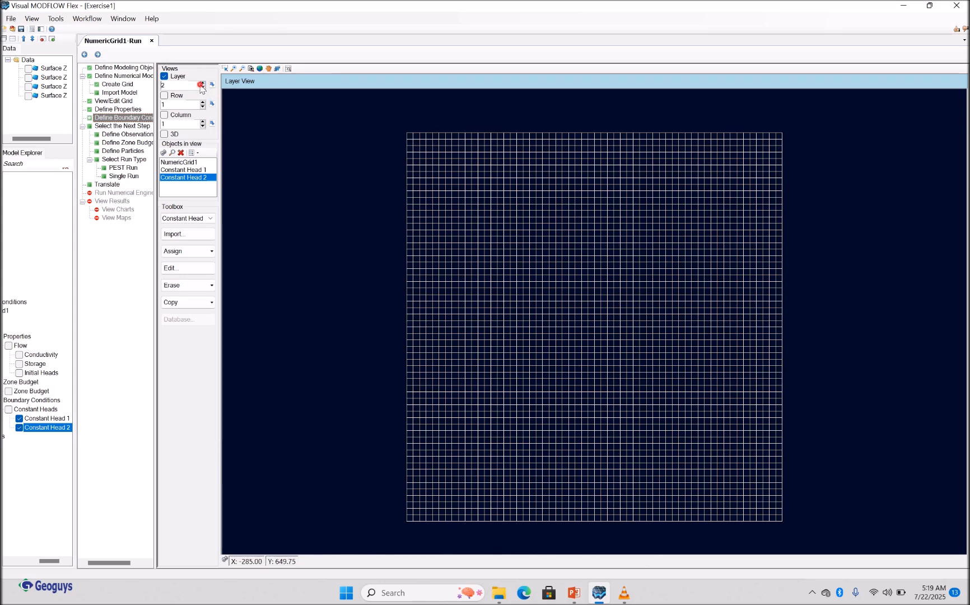
click(201, 86)
click(202, 88)
click(210, 303)
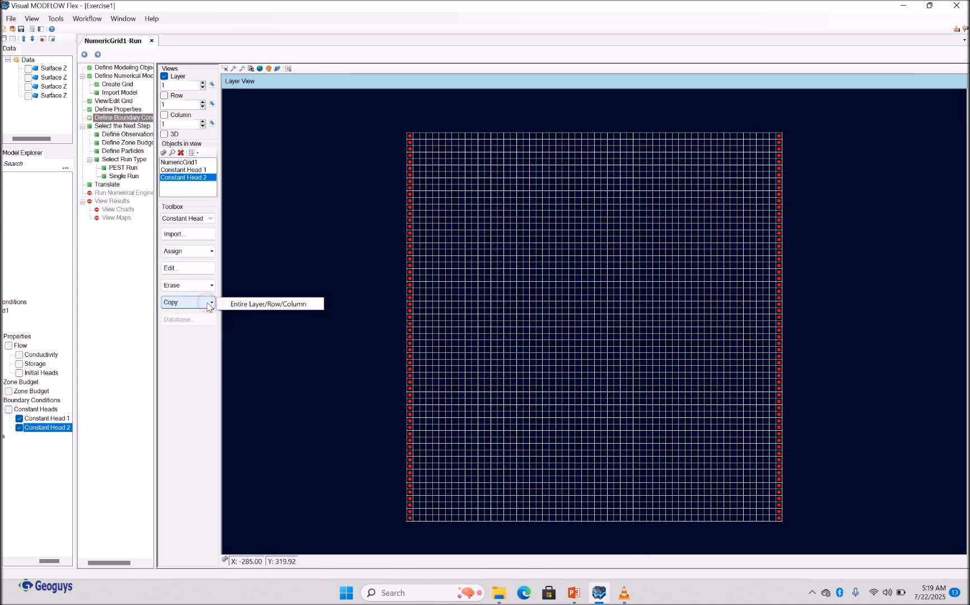
click(255, 304)
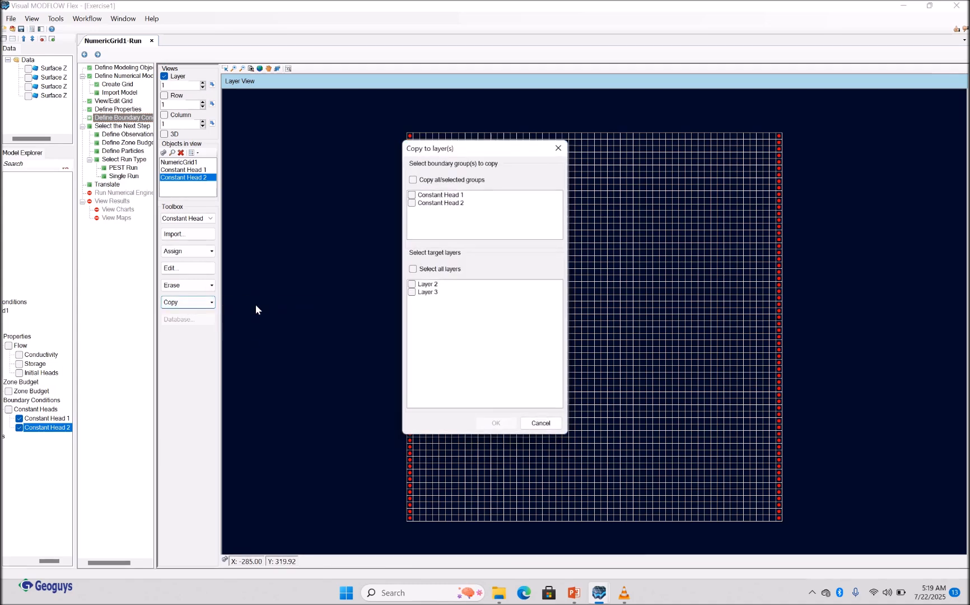
click(412, 195)
click(413, 203)
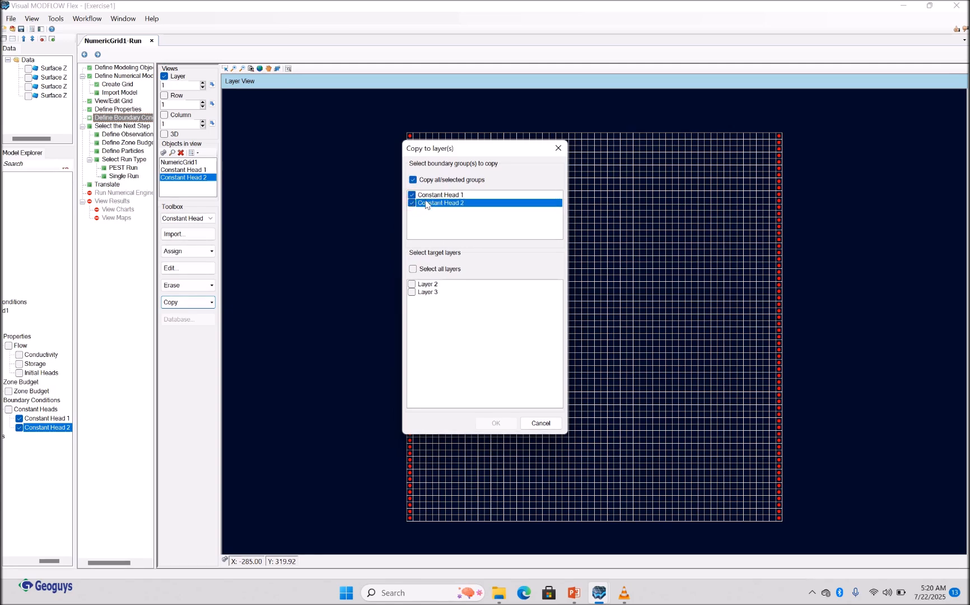
click(413, 284)
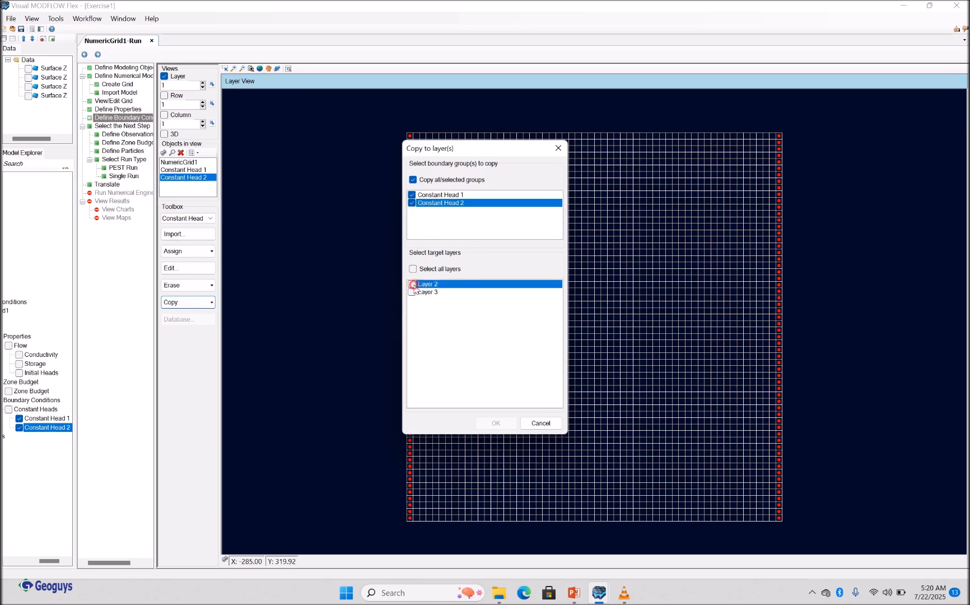
click(412, 293)
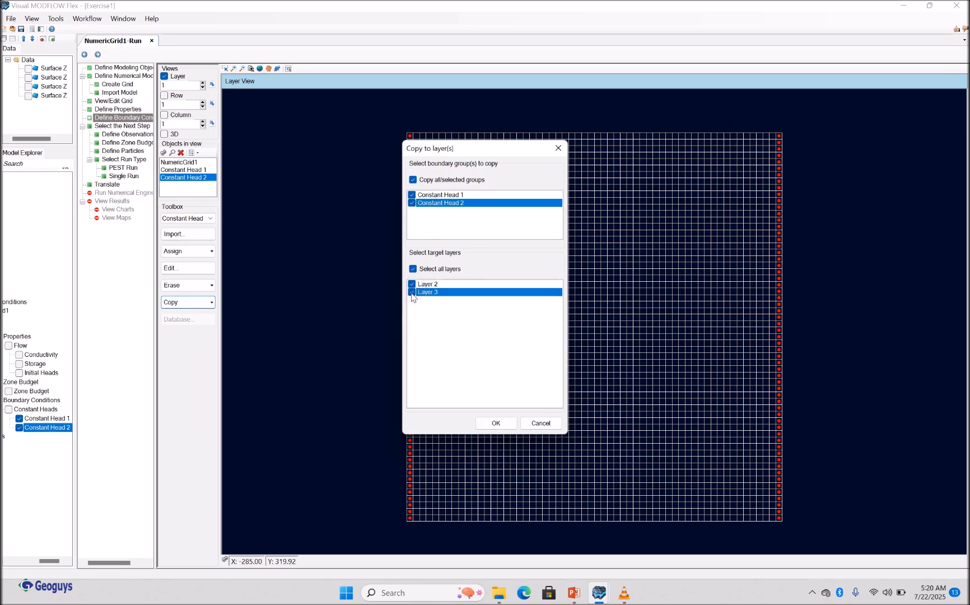
click(489, 422)
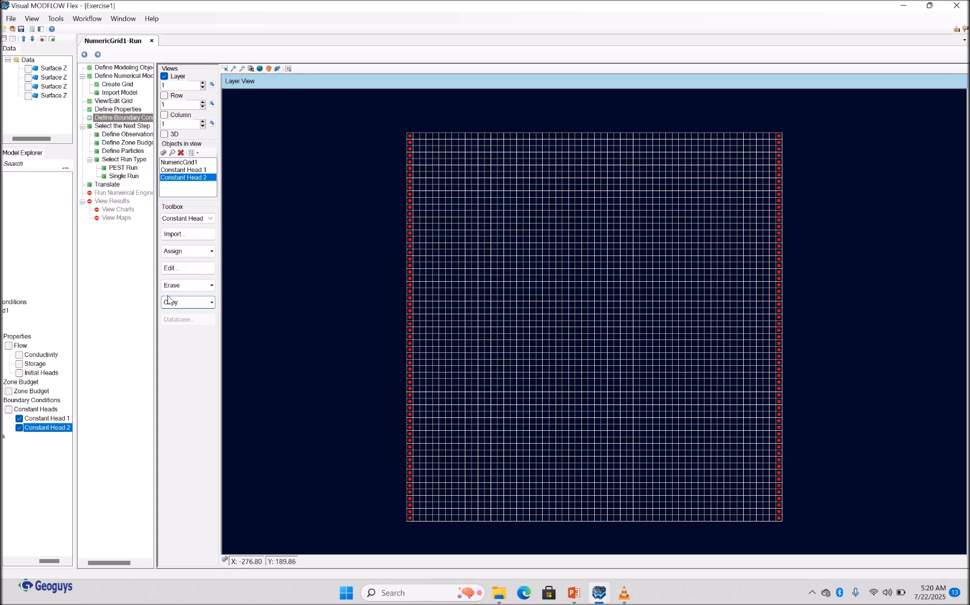
- Check the copied constant head cells in layers 2 and 3 and save the project
click(203, 83)
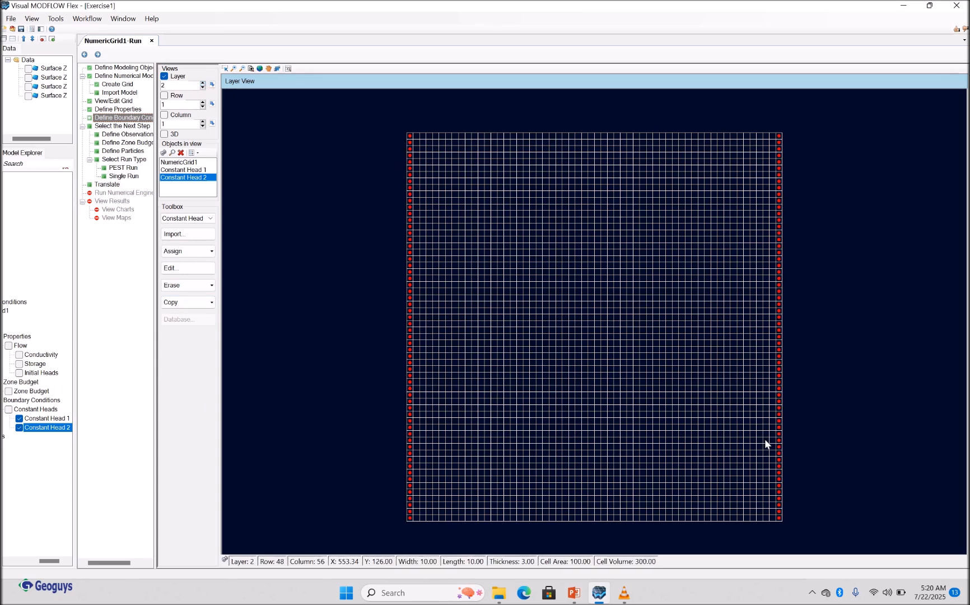
click(203, 83)
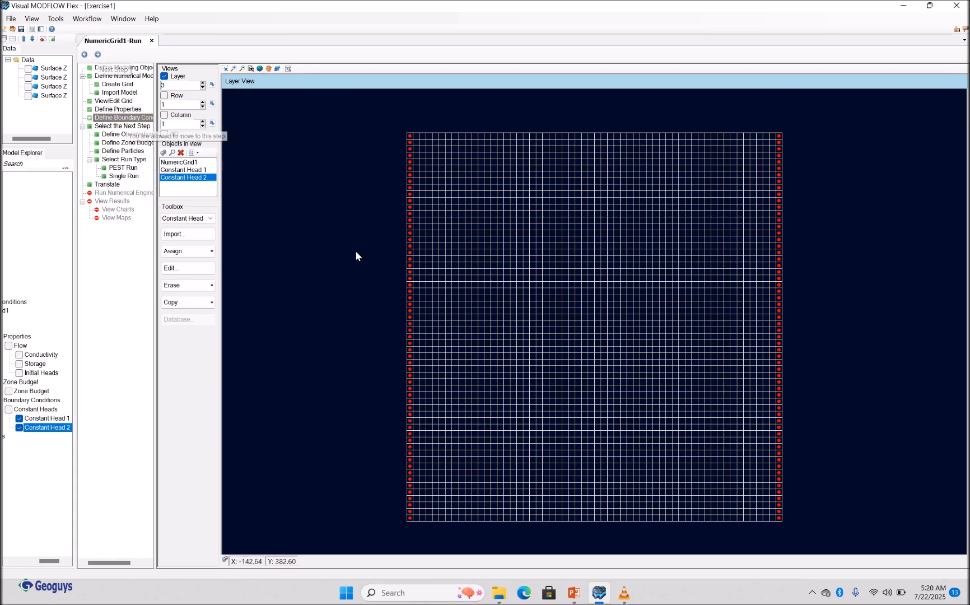
click(20, 31)
- Proceed to the run type selection and choose a Single Run with USGS MODFLOW 2005 from WH as the flow engine
click(97, 55)
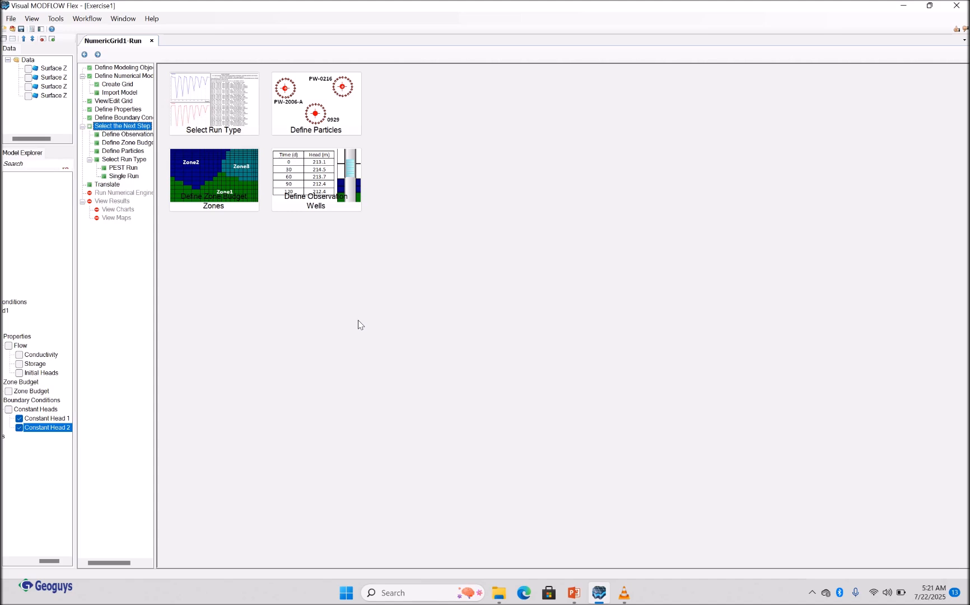
click(226, 109)
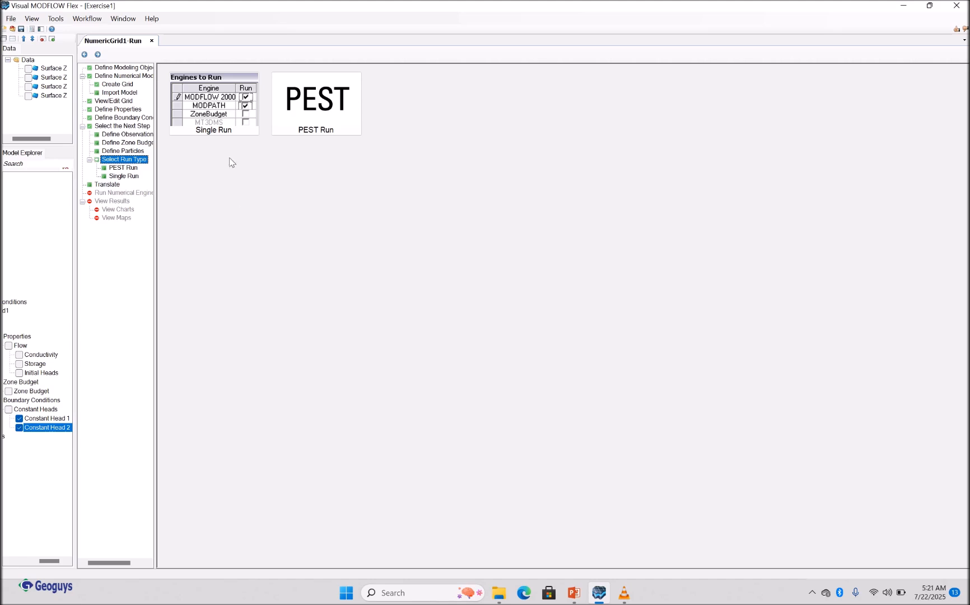
click(210, 101)
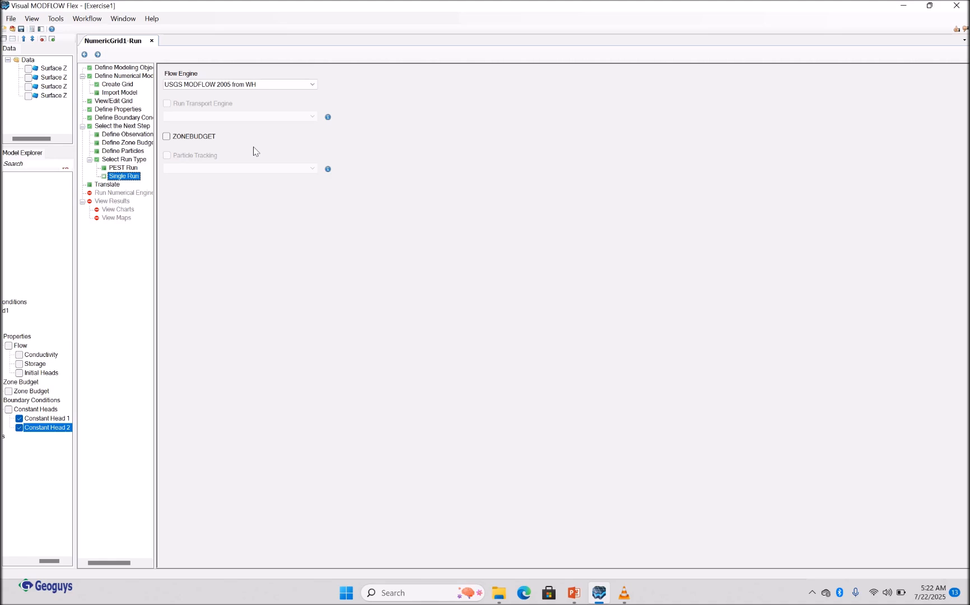
click(315, 84)
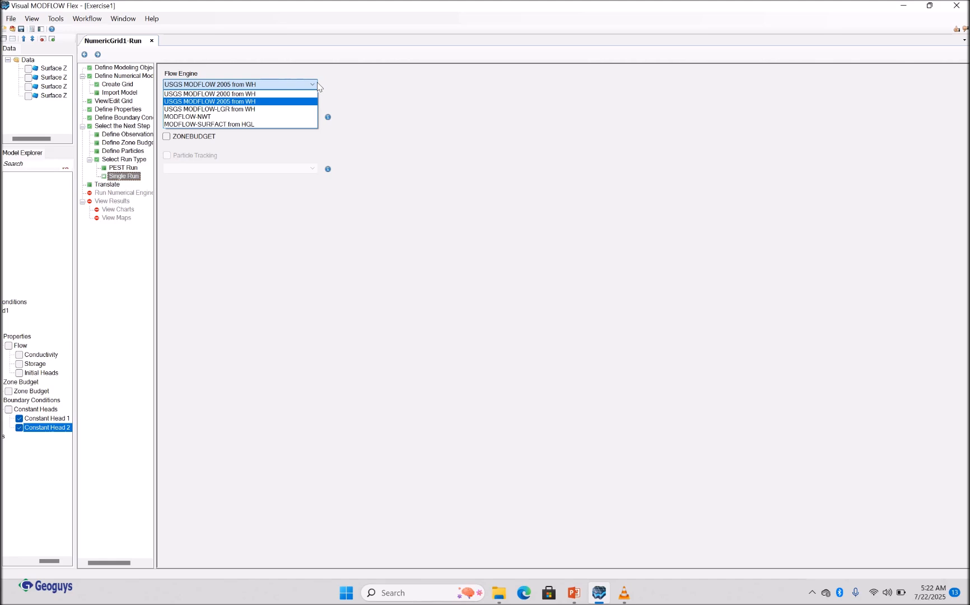
click(252, 102)
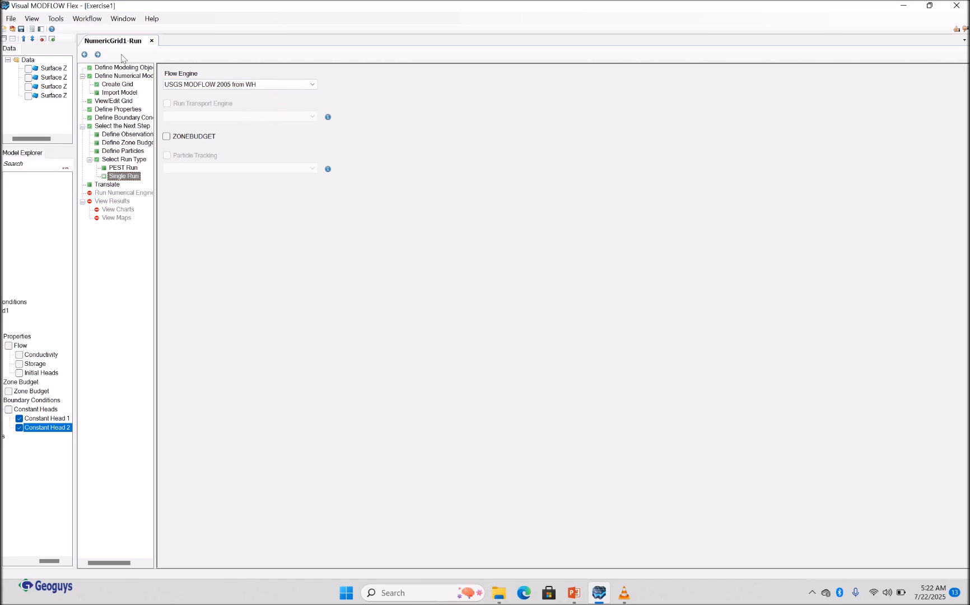
- Proceed to the Translate step, review its MODFLOW-2005 settings and translate the model into MODFLOW input files
click(98, 55)
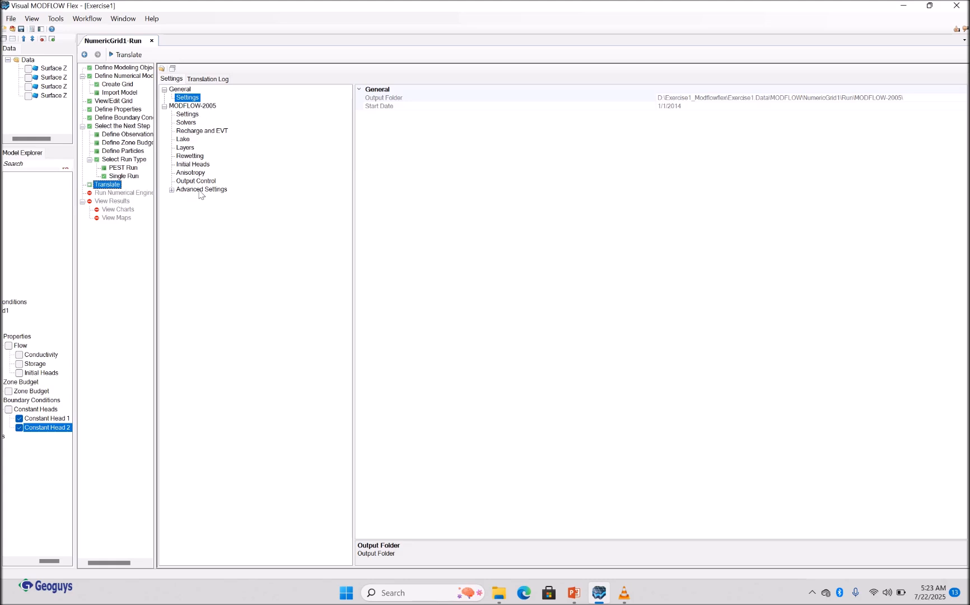
click(203, 83)
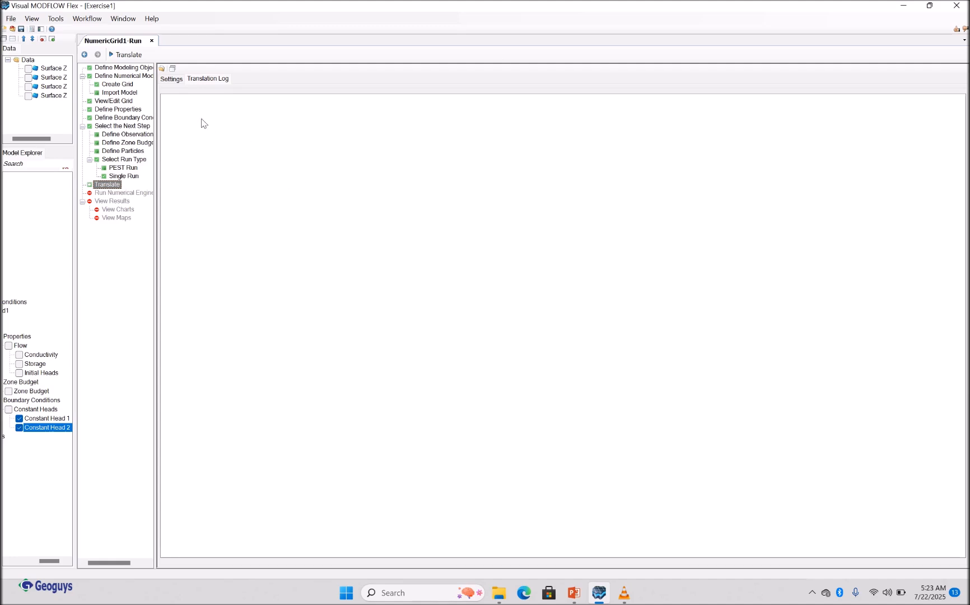
click(172, 78)
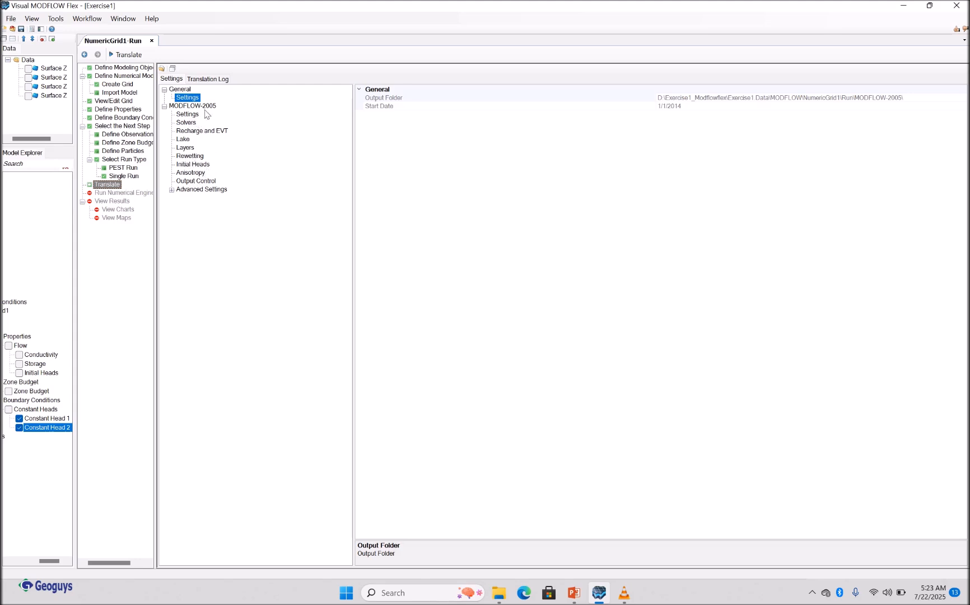
click(129, 55)
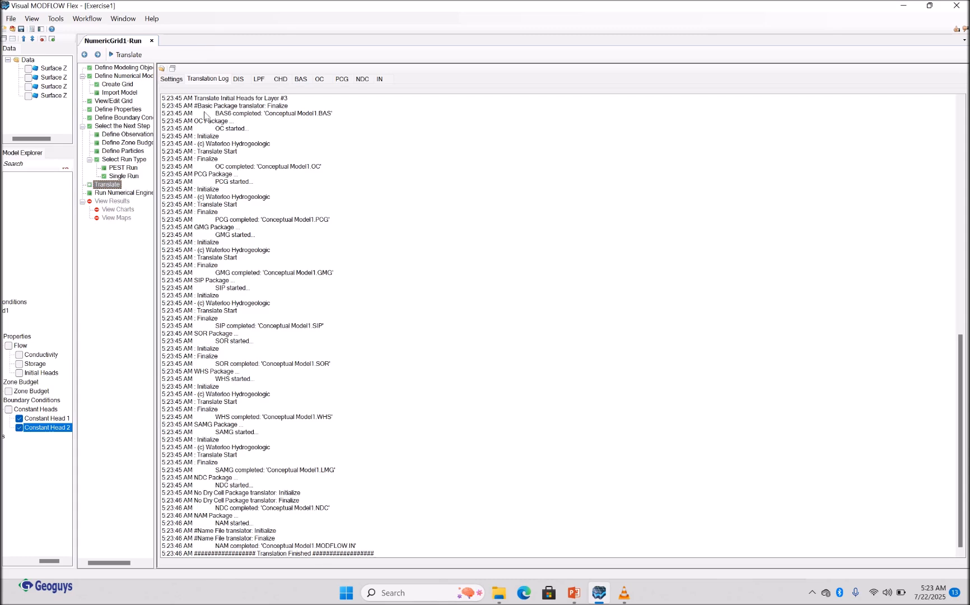
- Examine the translation log and the generated DIS, LPF, CHD, BAS, OC, PCG, NDC and IN files, returning to the translation settings
click(172, 80)
click(198, 80)
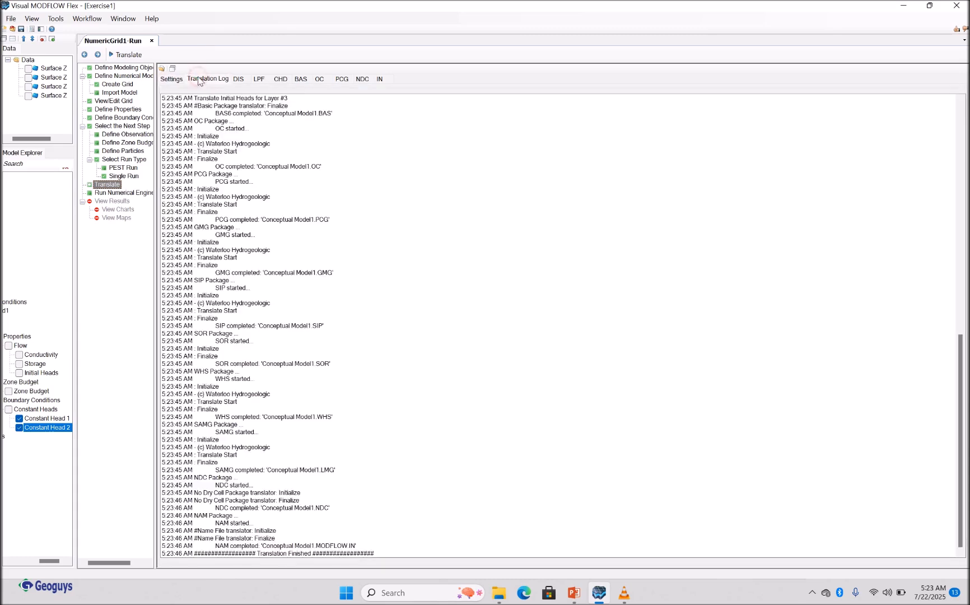
click(239, 81)
click(257, 81)
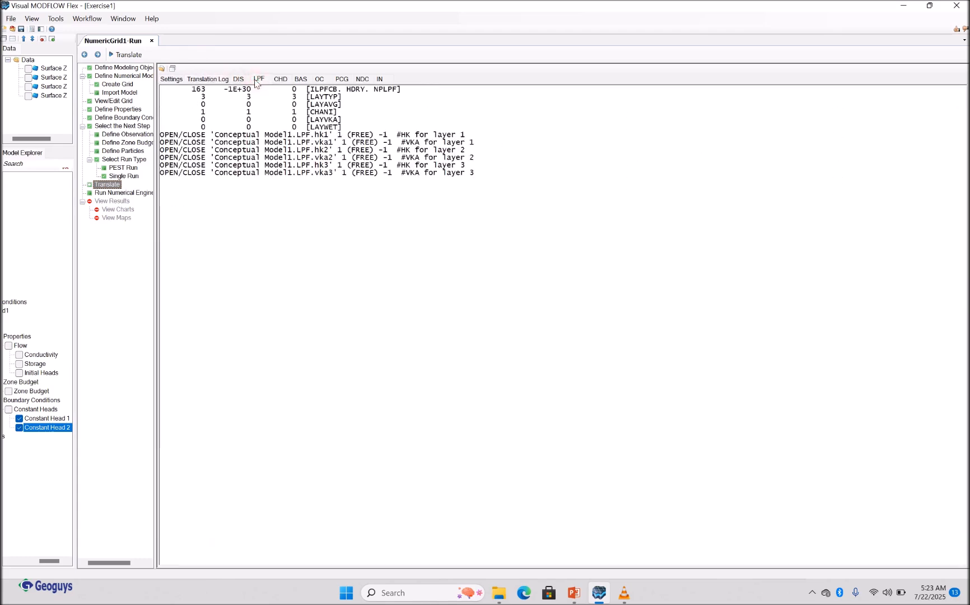
click(280, 81)
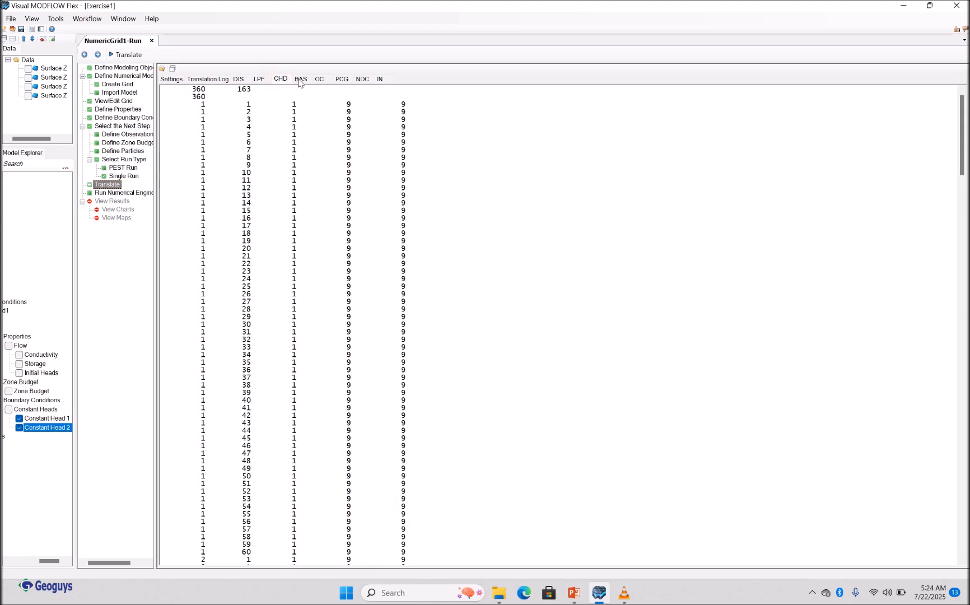
click(301, 81)
click(320, 81)
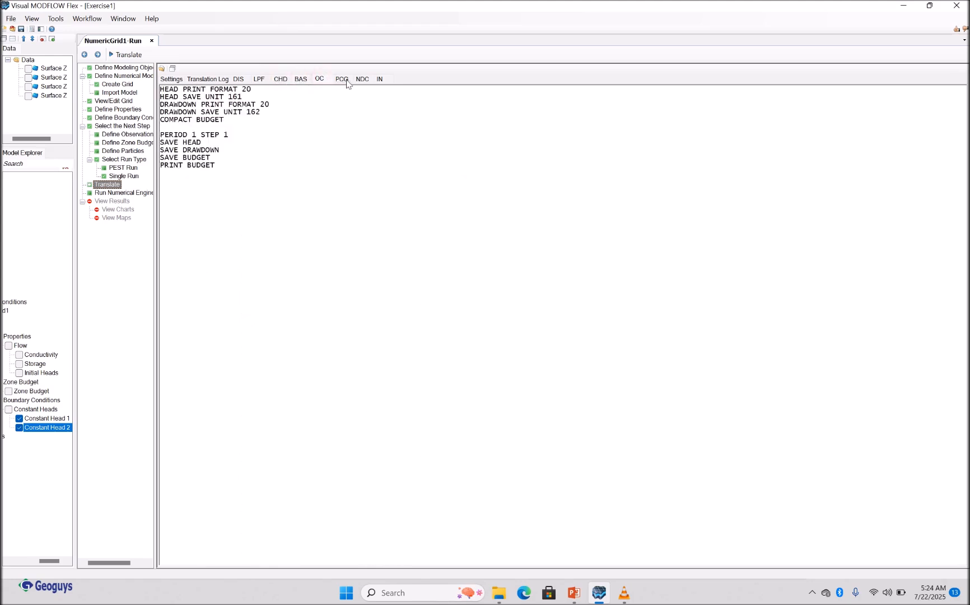
click(343, 80)
click(361, 80)
click(381, 79)
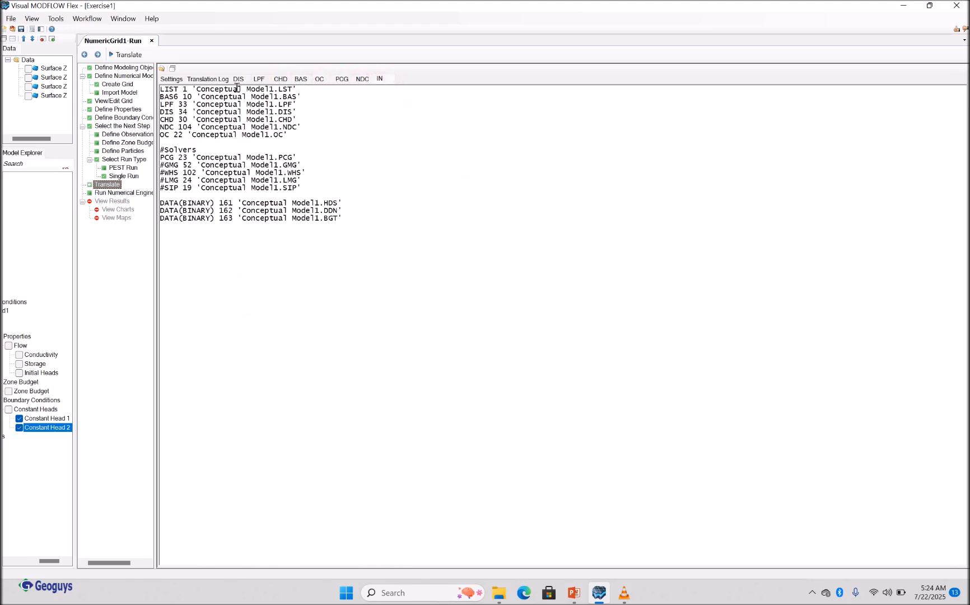
click(172, 80)
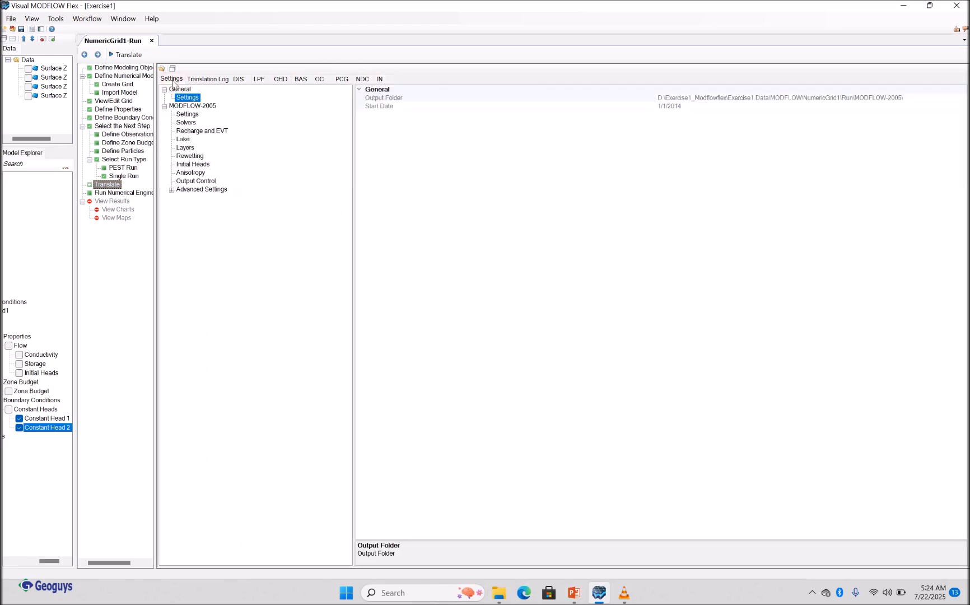
click(211, 80)
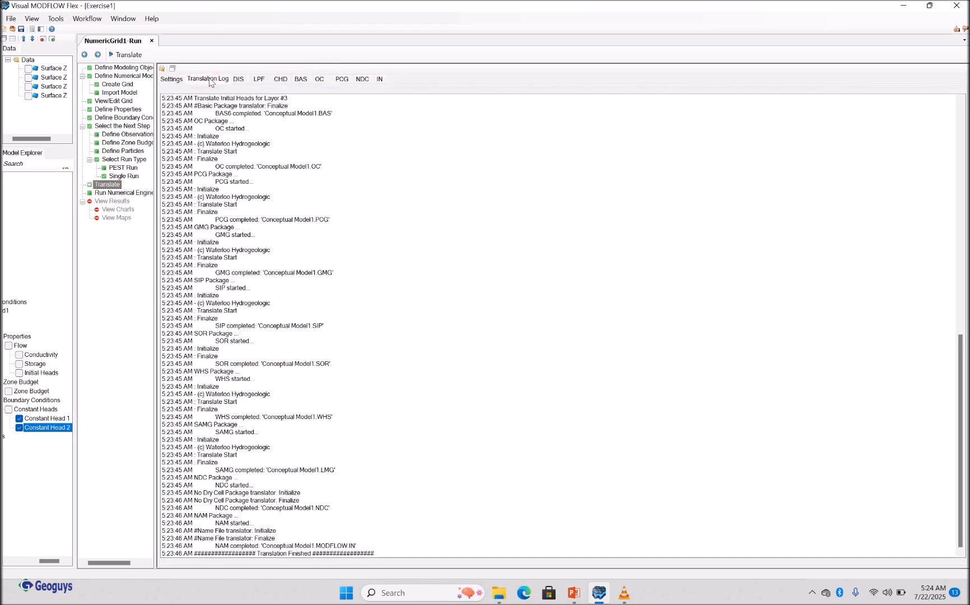
click(237, 80)
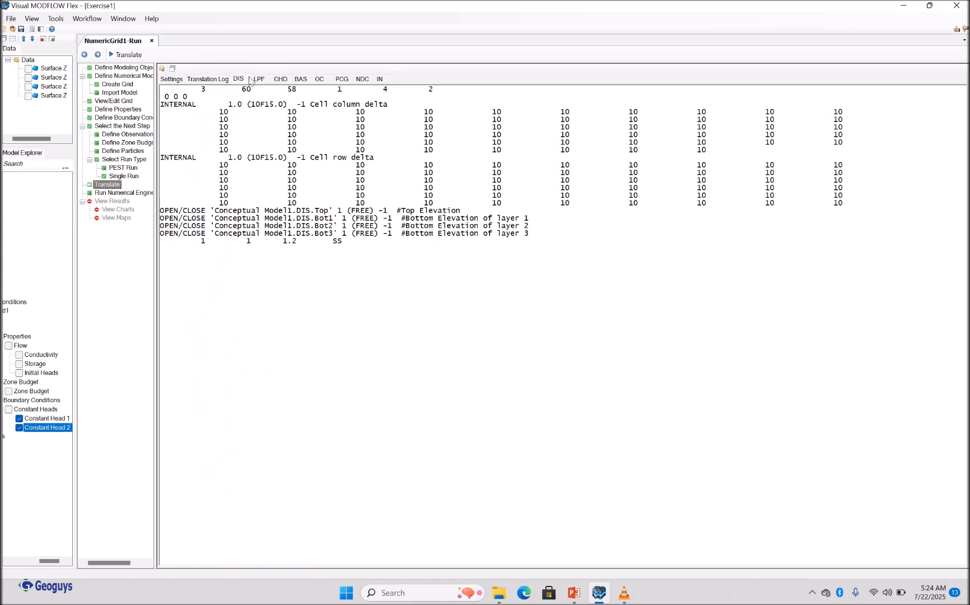
click(257, 80)
click(280, 80)
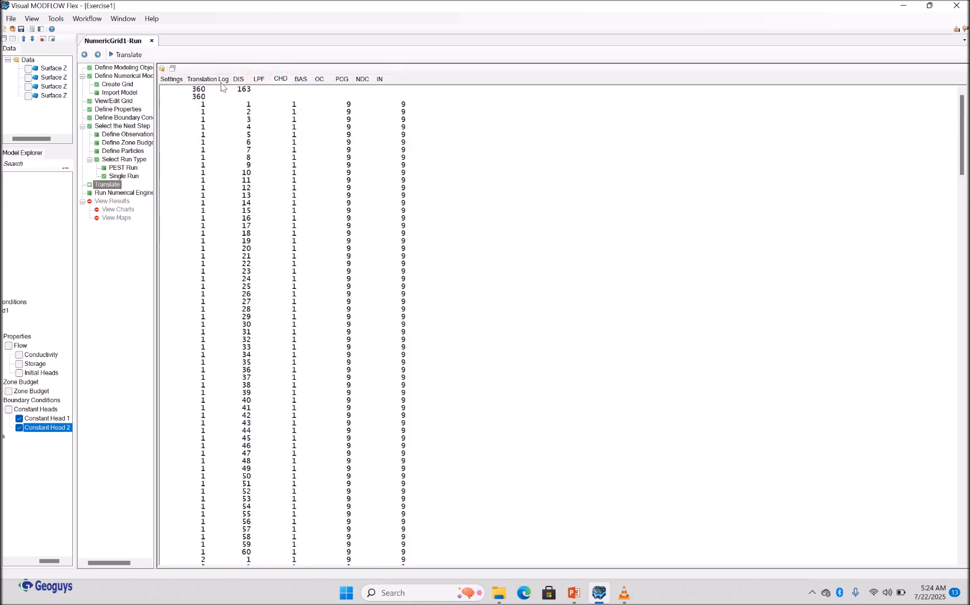
click(176, 81)
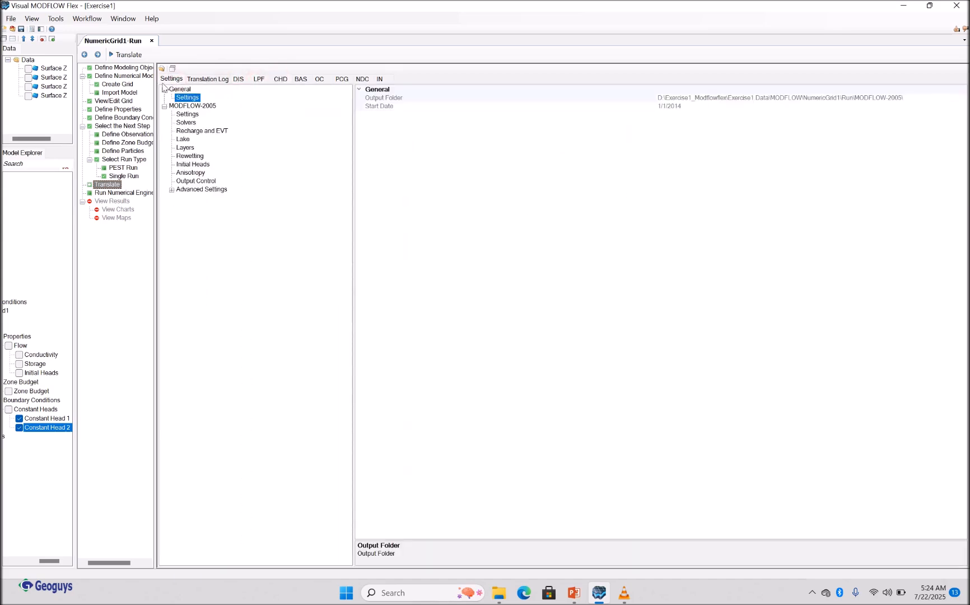
- Proceed to the numerical engine step and run MODFLOW-2005
click(97, 55)
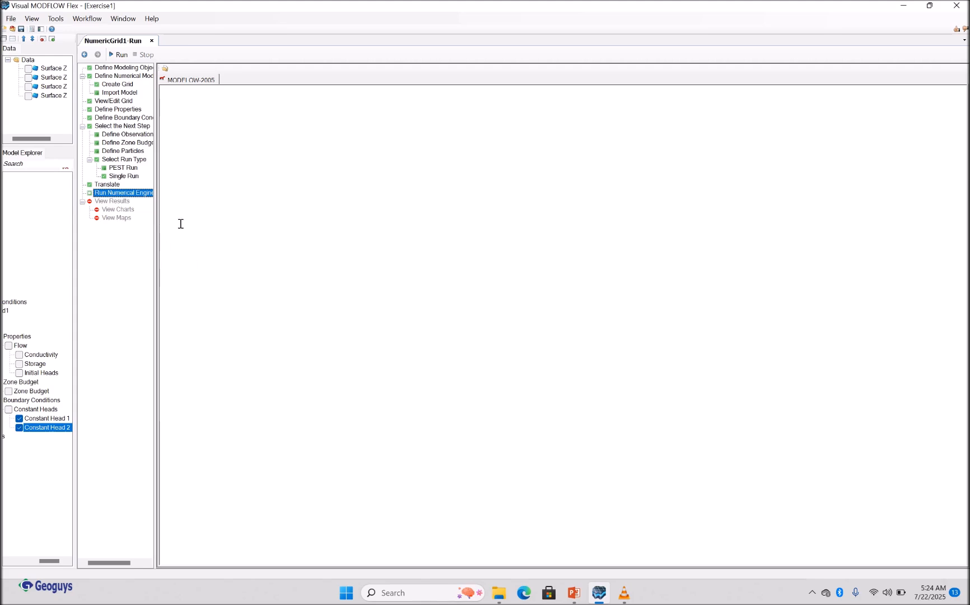
click(118, 55)
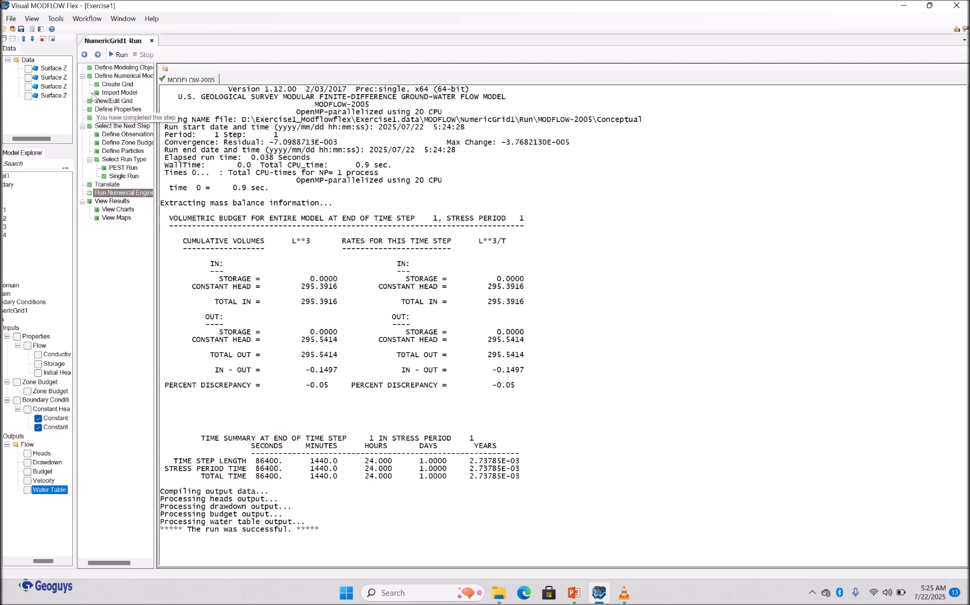
- Proceed to the results, open the map view and display the Heads output for layer 1
click(98, 55)
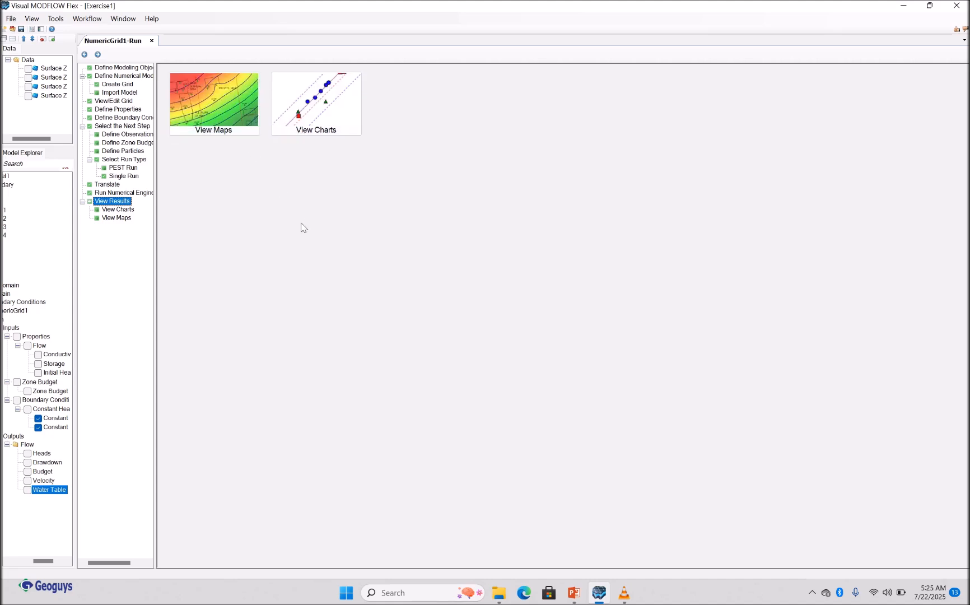
click(215, 102)
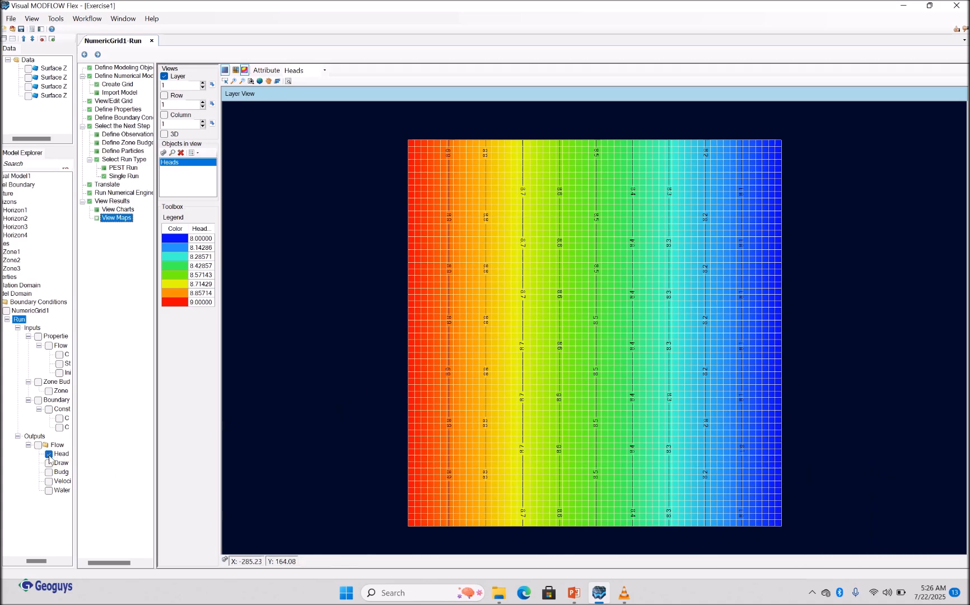
- Widen the model explorer to reveal the full output names and display the Velocity output for layer 1
drag(76, 457, 117, 457)
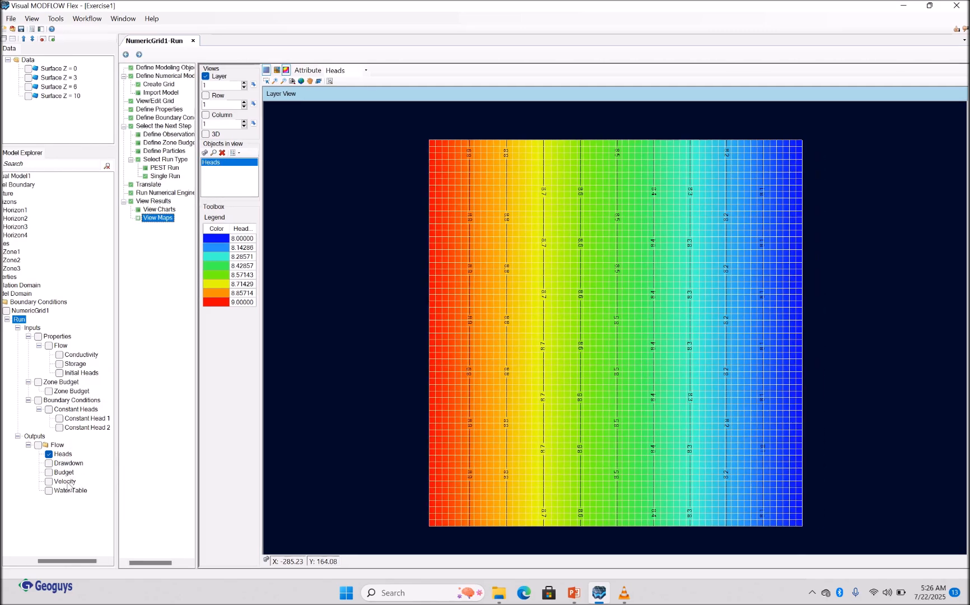
click(65, 483)
click(50, 483)
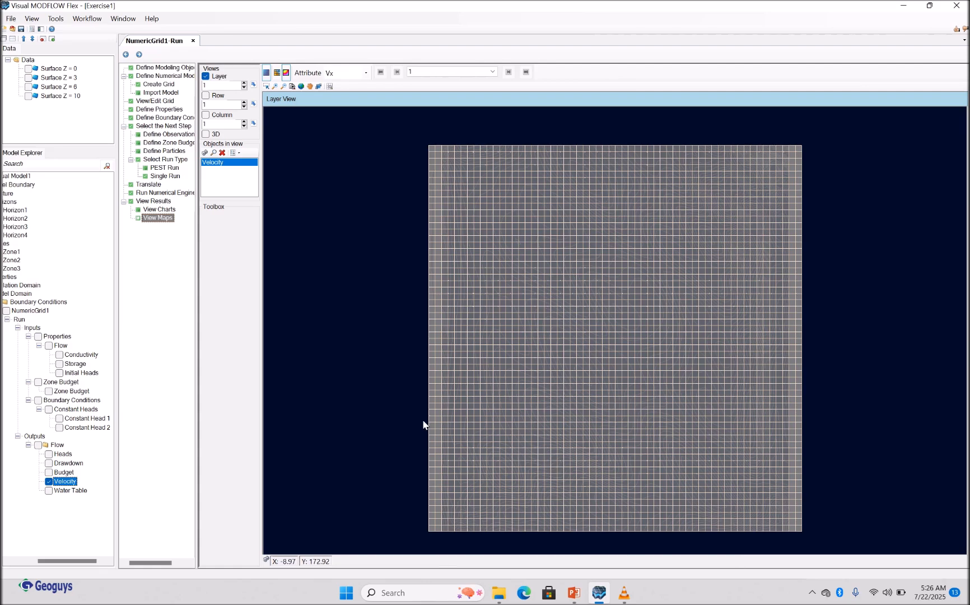
- Examine the Velocity output's settings, including its info, details, statistics and VelocityMap style, and close them without changes
right_click(63, 485)
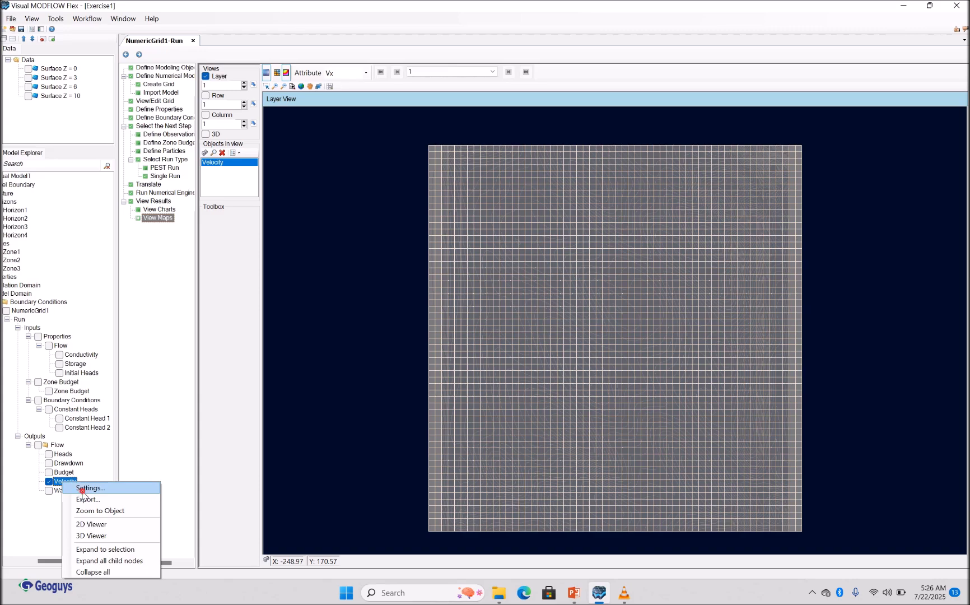
click(84, 488)
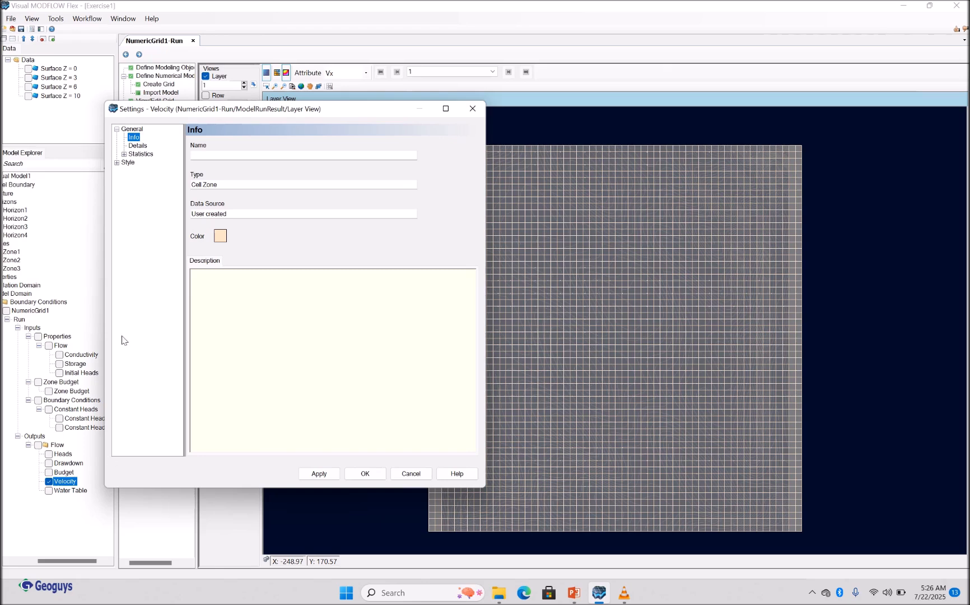
click(140, 147)
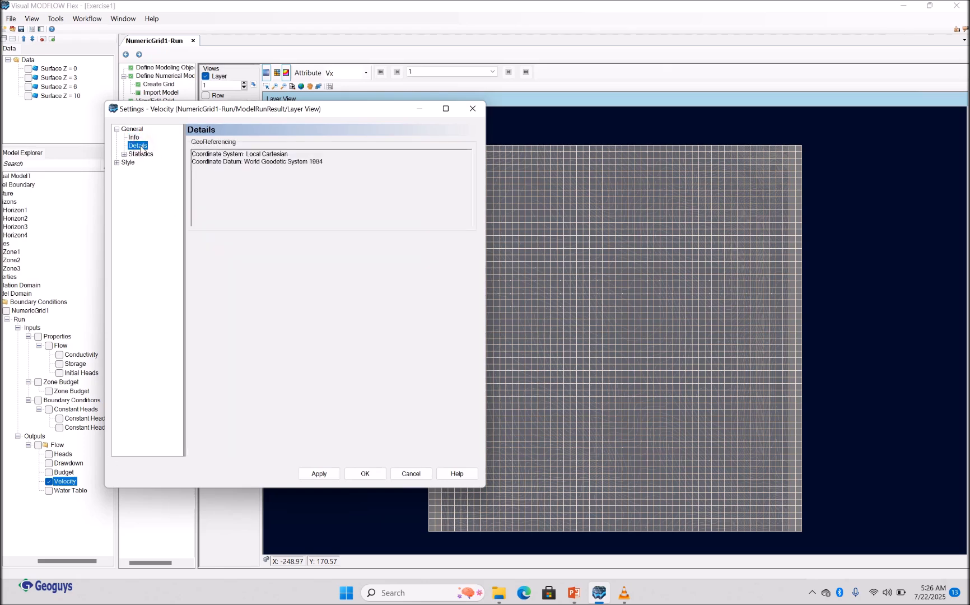
click(141, 154)
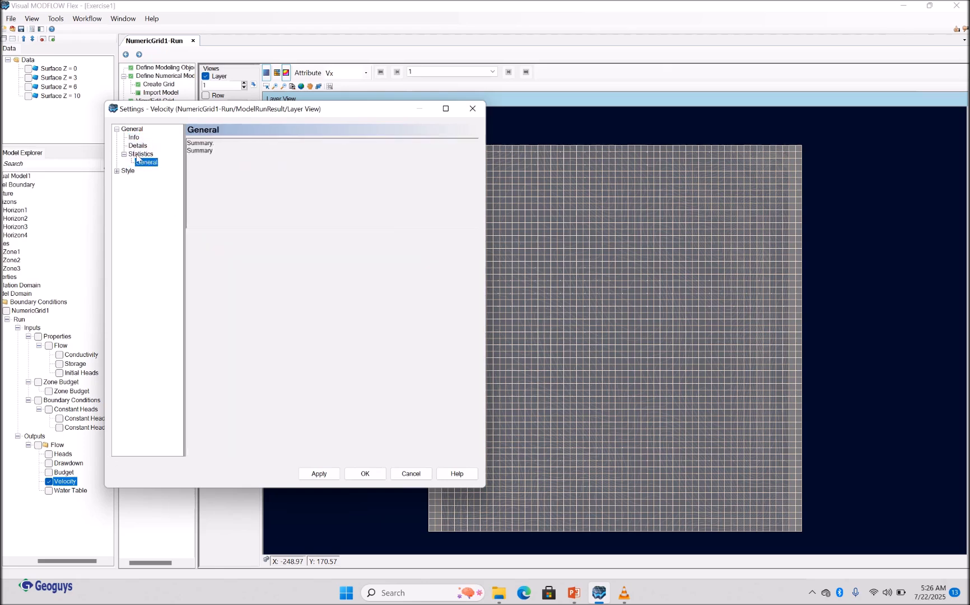
click(125, 171)
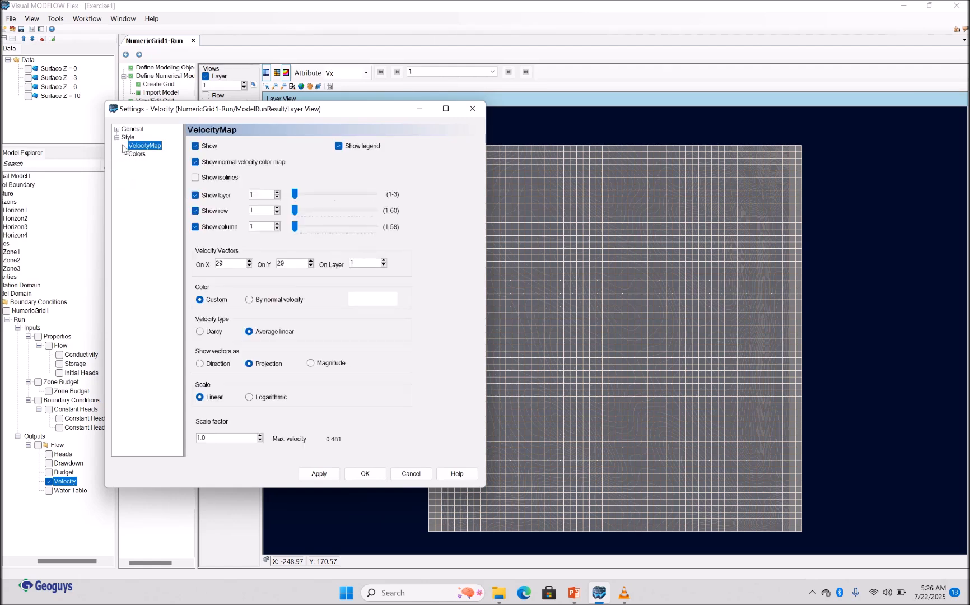
click(131, 131)
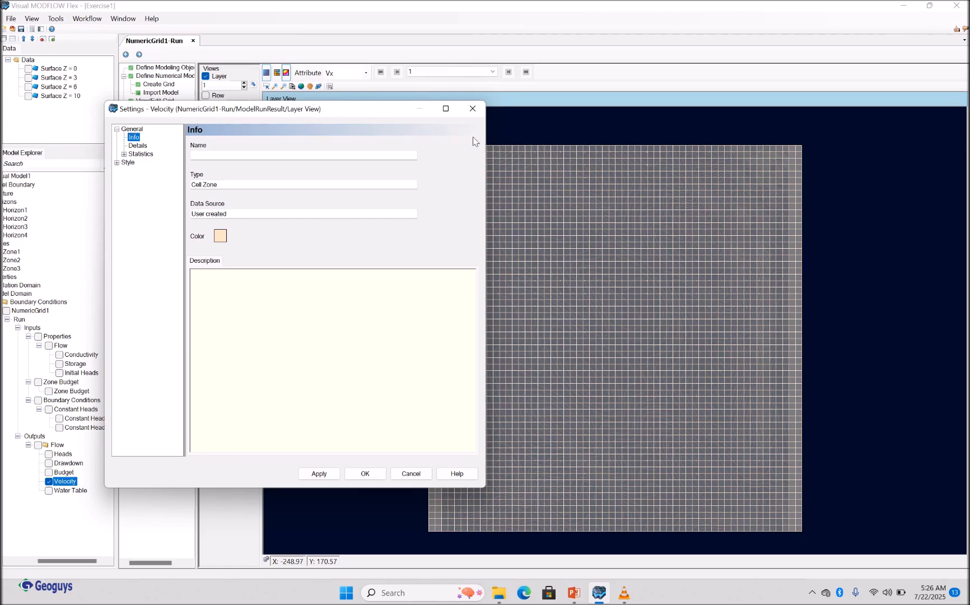
click(473, 109)
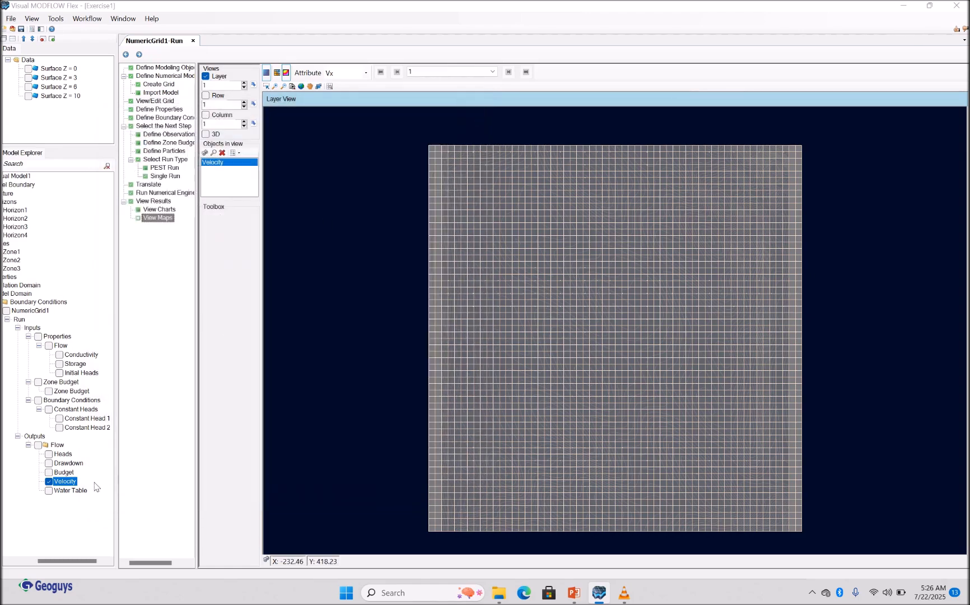
- Display the Water Table output for layer 1 and hide the Velocity output
click(50, 491)
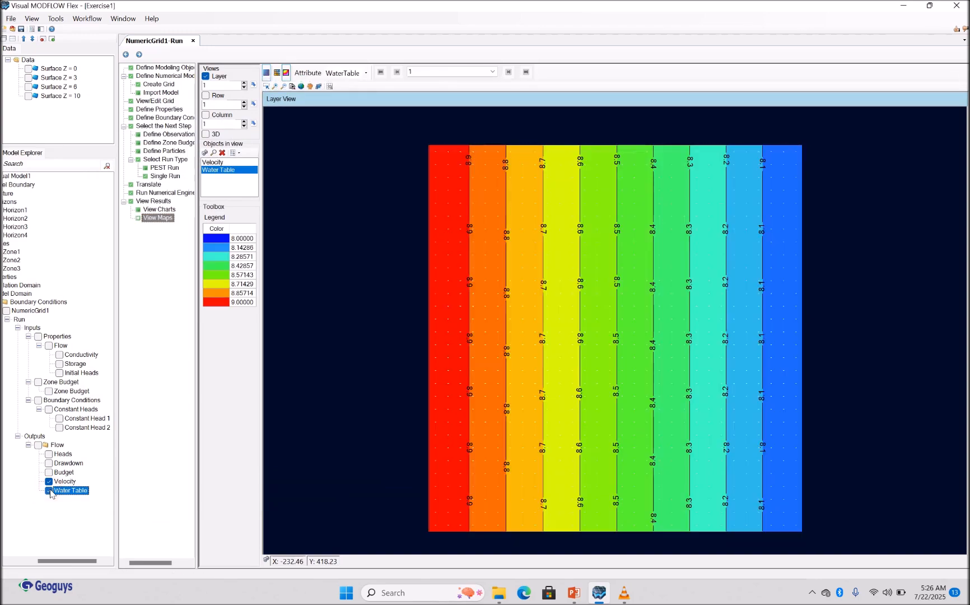
click(49, 481)
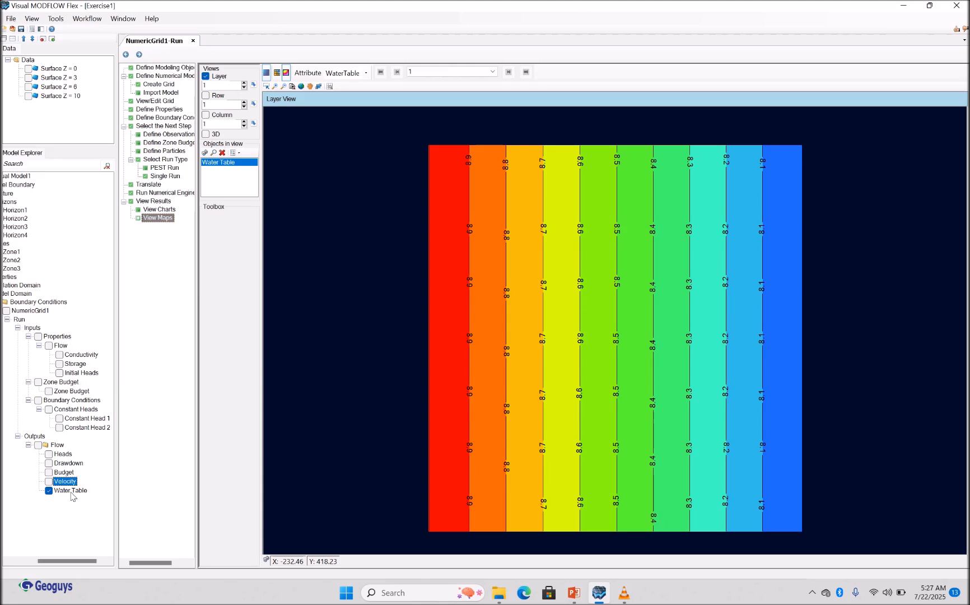
click(71, 491)
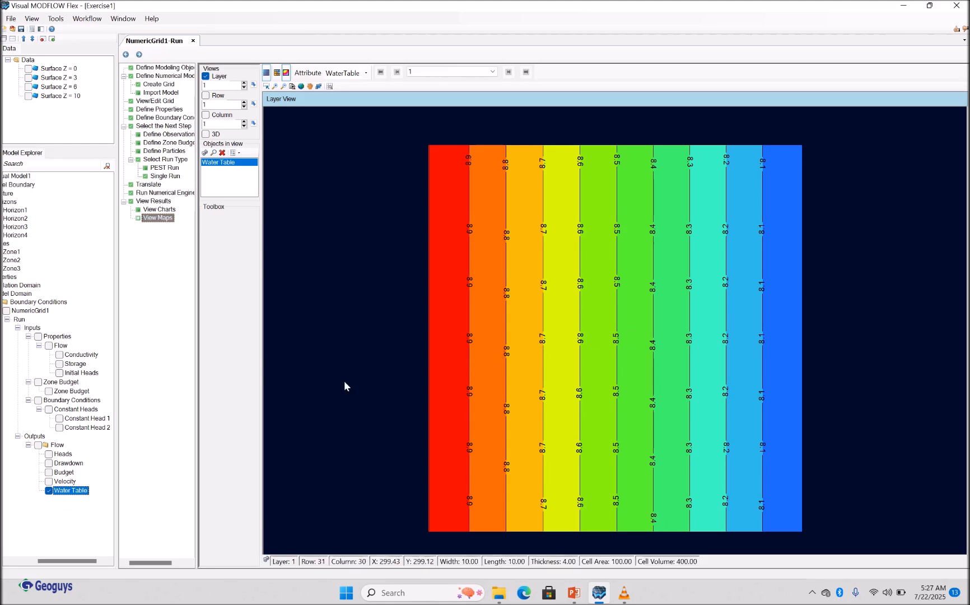
- Replace the Water Table map with the Drawdown output, followed by the Budget output for layer 1
click(65, 455)
click(49, 463)
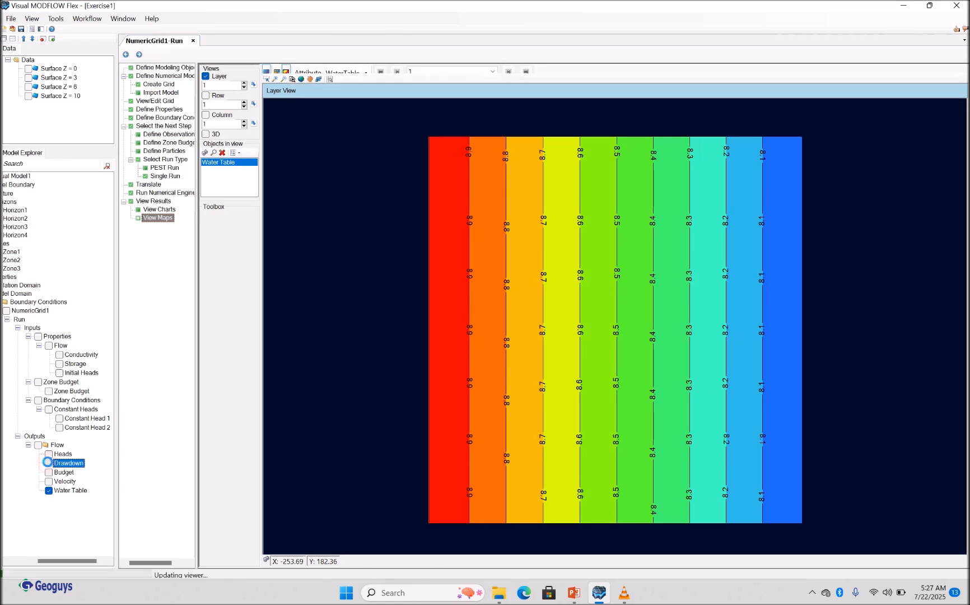
click(49, 490)
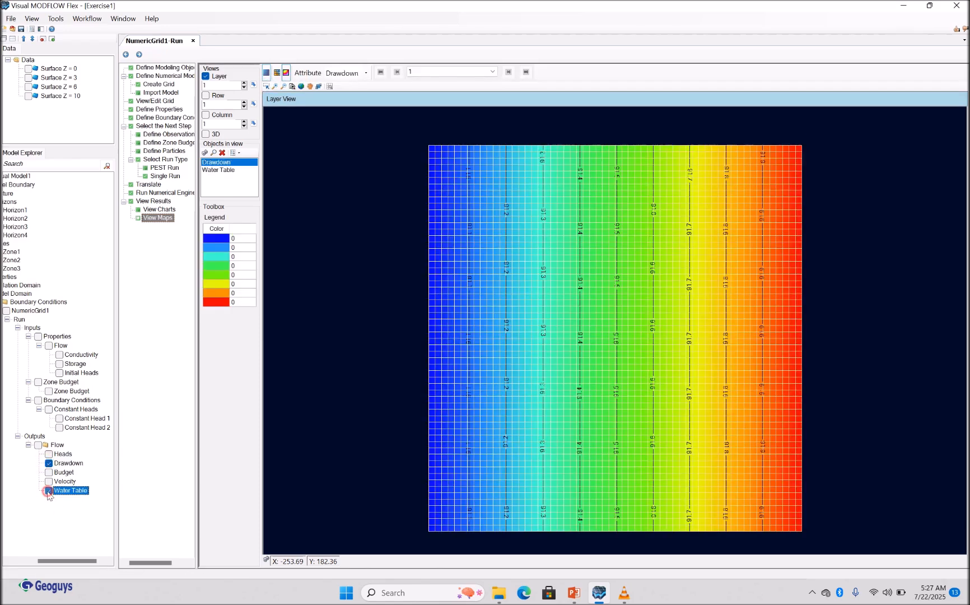
click(61, 475)
click(49, 472)
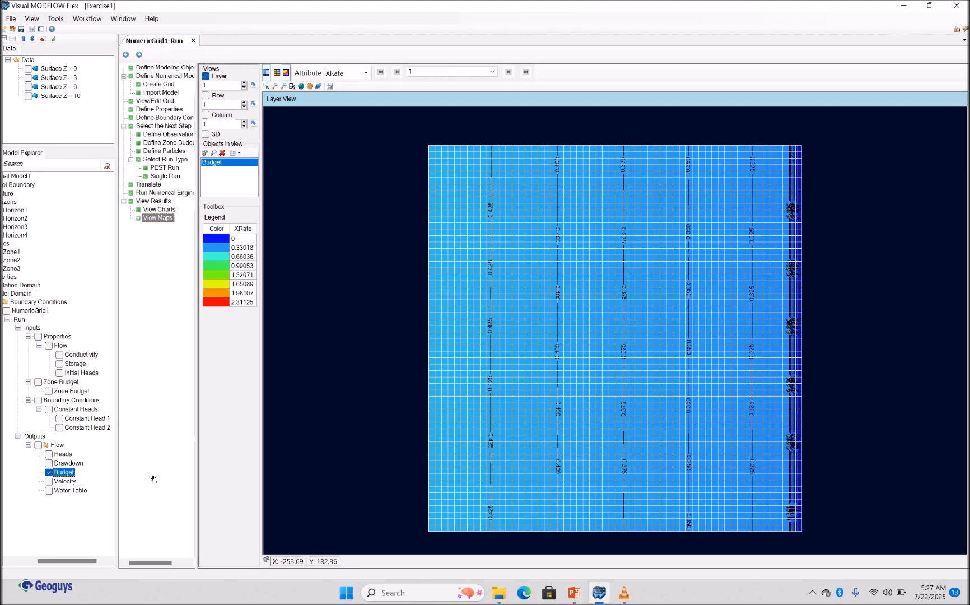
- Hide the Budget output and display the Velocity output for layer 1 again
click(49, 473)
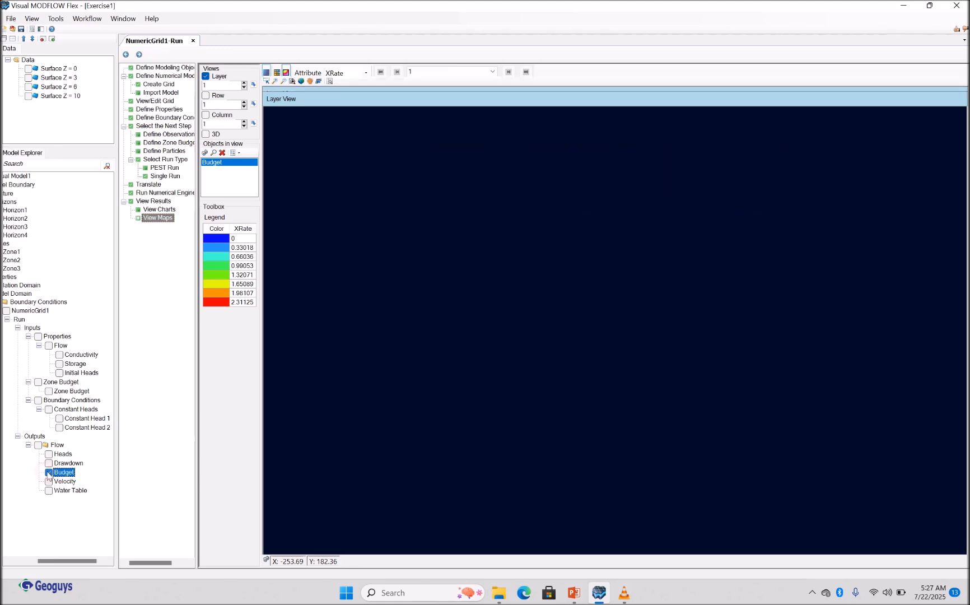
click(49, 491)
click(49, 491)
click(49, 482)
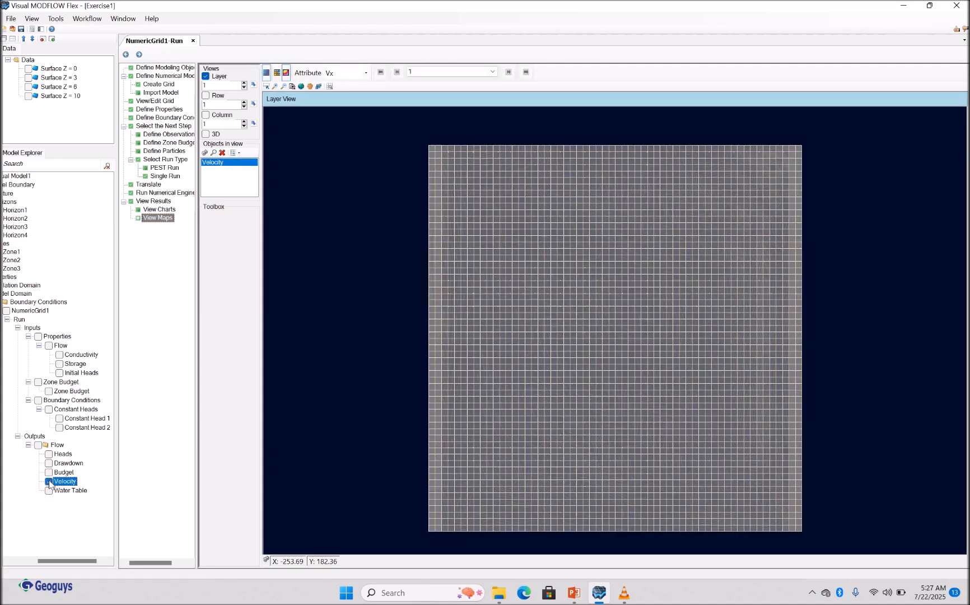
- Open the Velocity output's settings and set its general color to red
right_click(72, 485)
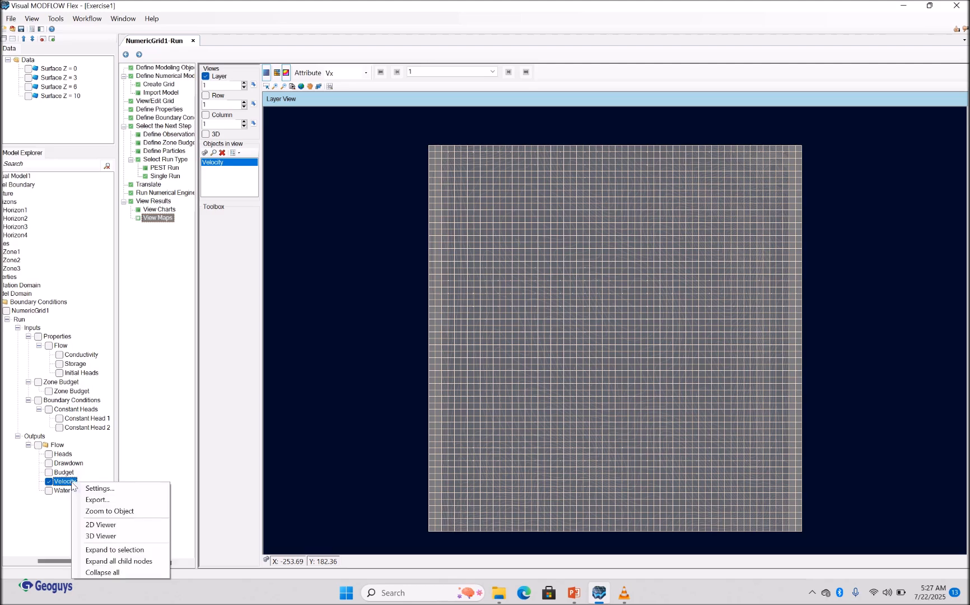
click(97, 488)
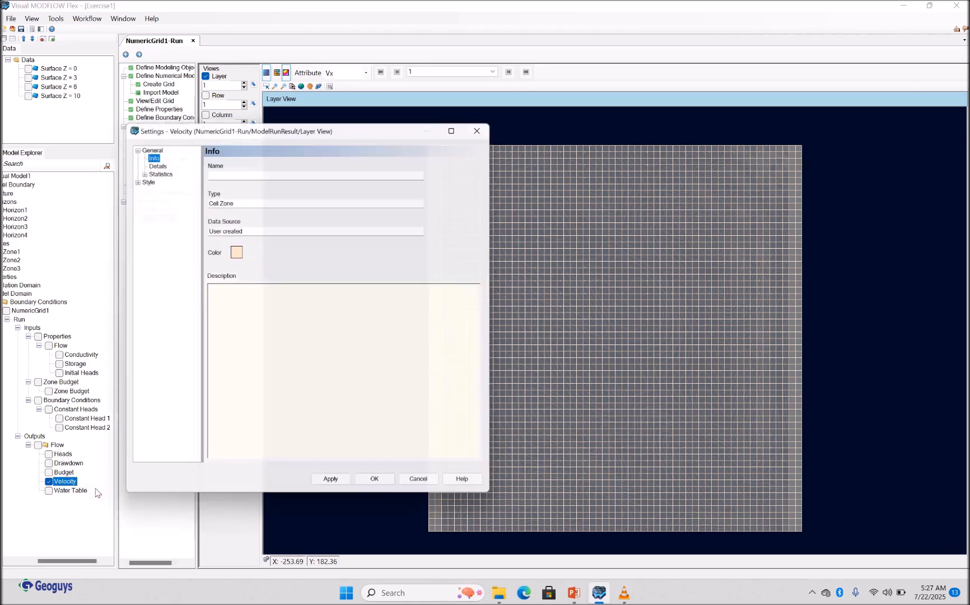
click(235, 251)
click(437, 176)
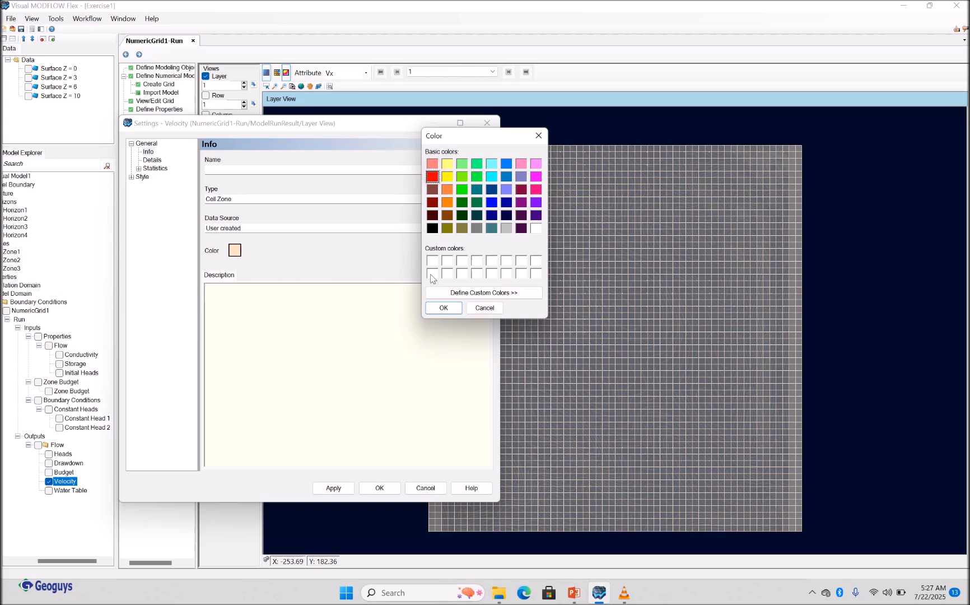
click(443, 308)
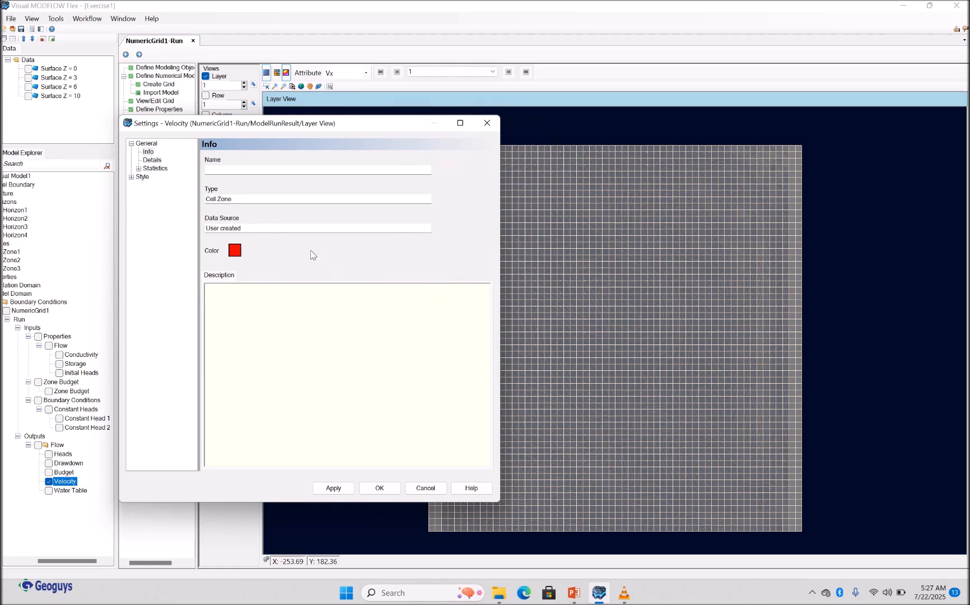
- Set the velocity map style to layer 2, row 22 and column 15, show vectors as Direction, and apply it
click(132, 177)
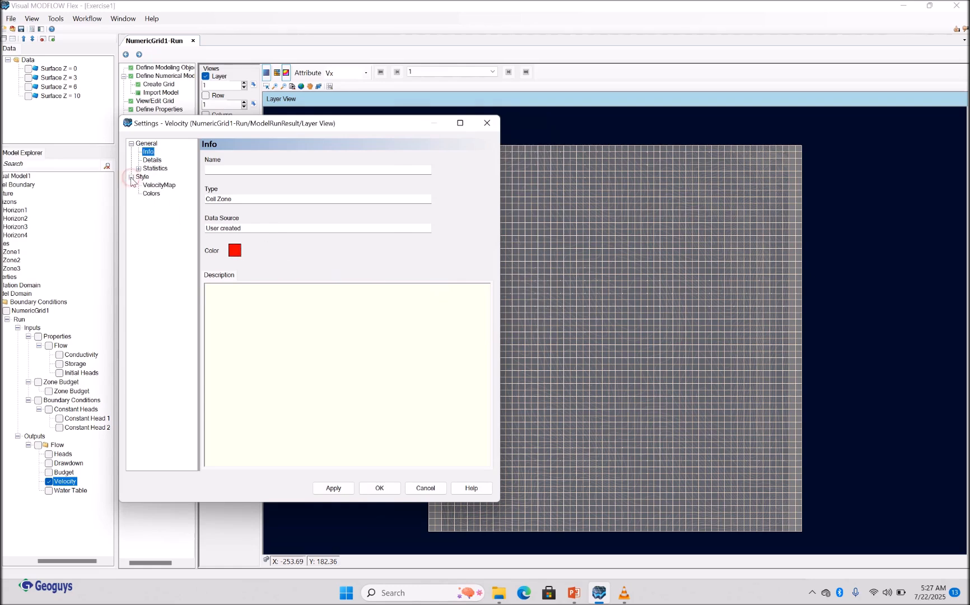
click(161, 186)
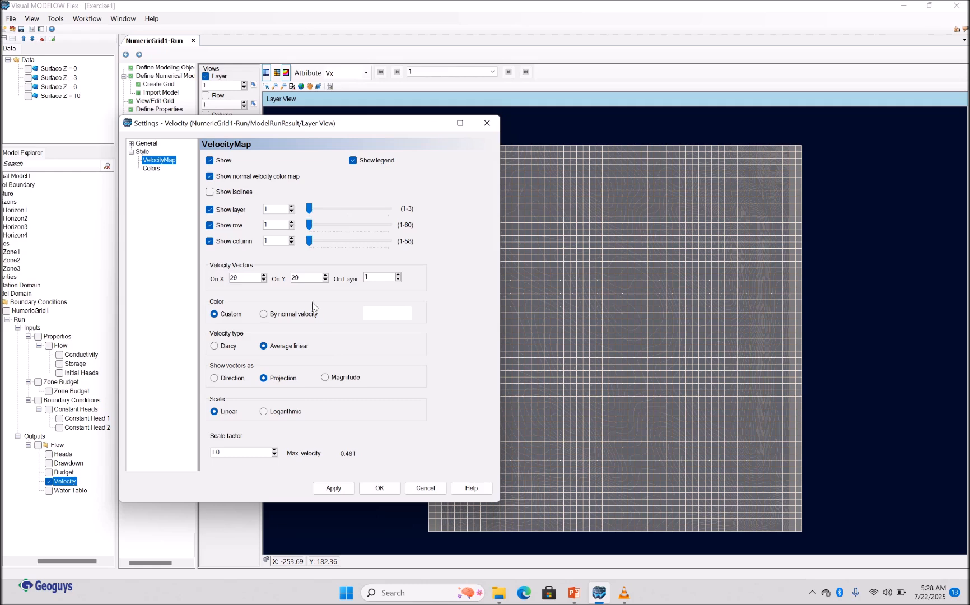
drag(309, 212, 331, 213)
drag(308, 225, 330, 242)
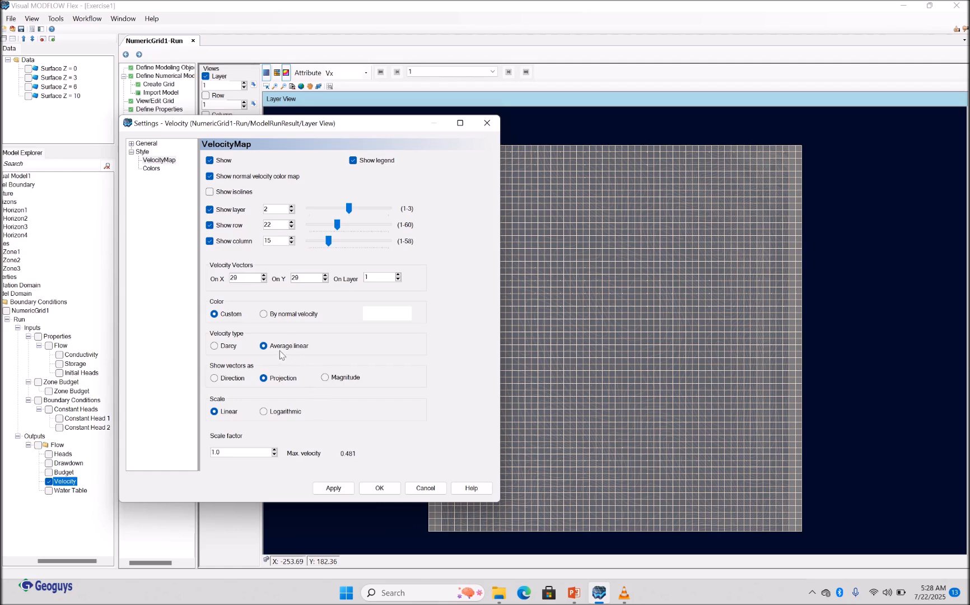
click(227, 379)
click(331, 488)
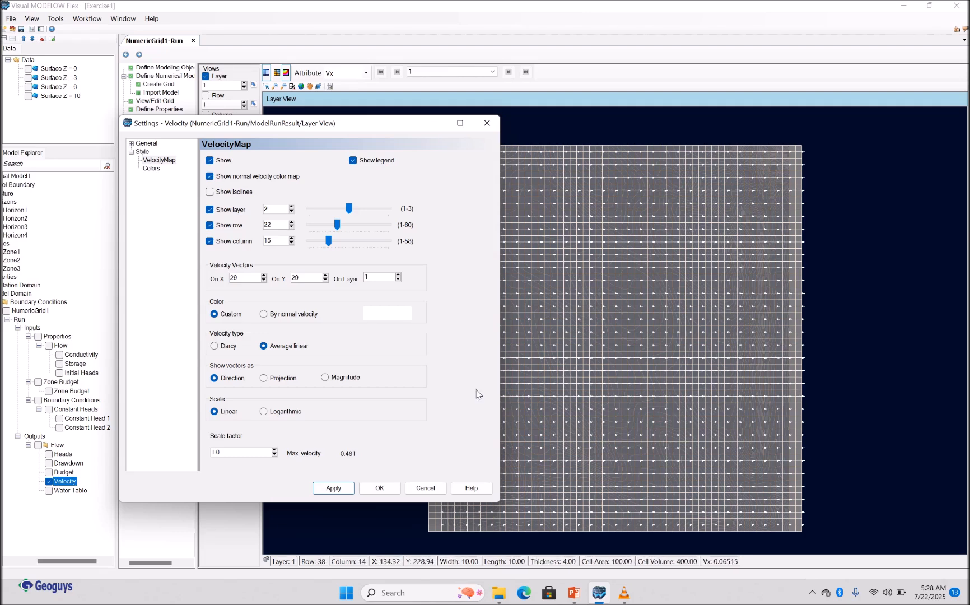
- Set the velocity vectors' custom color to red, apply it and close the settings
click(396, 318)
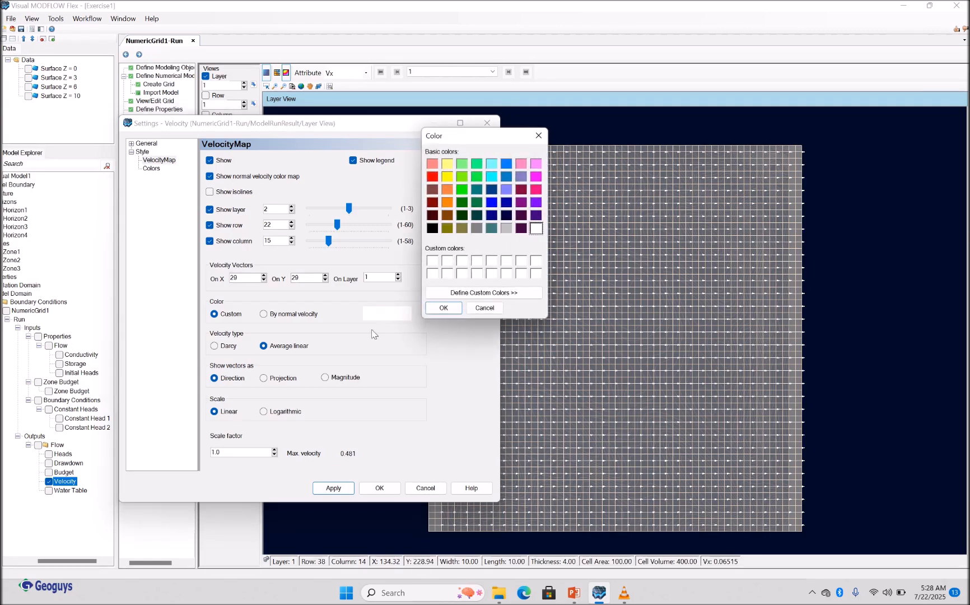
click(433, 176)
click(442, 307)
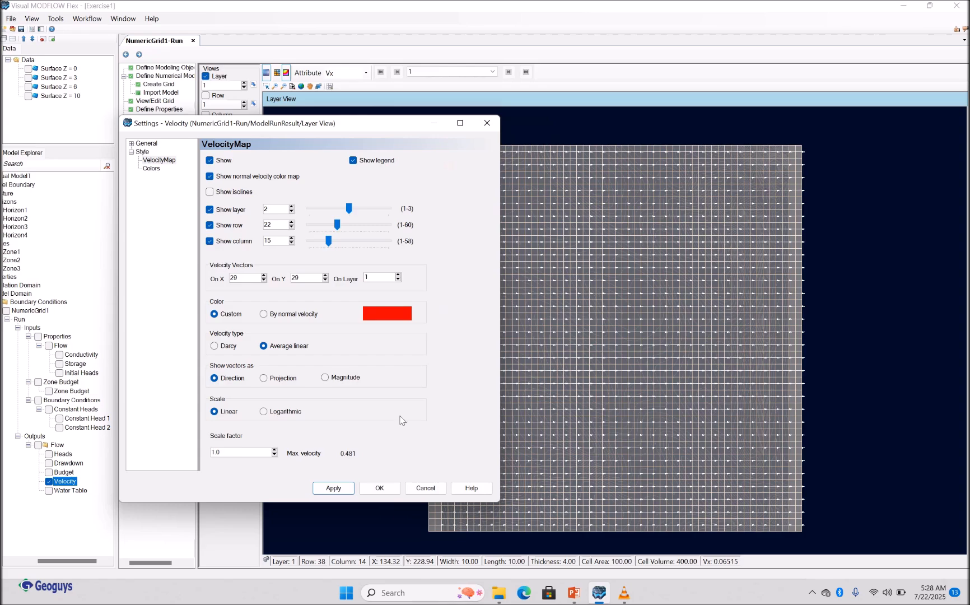
click(339, 490)
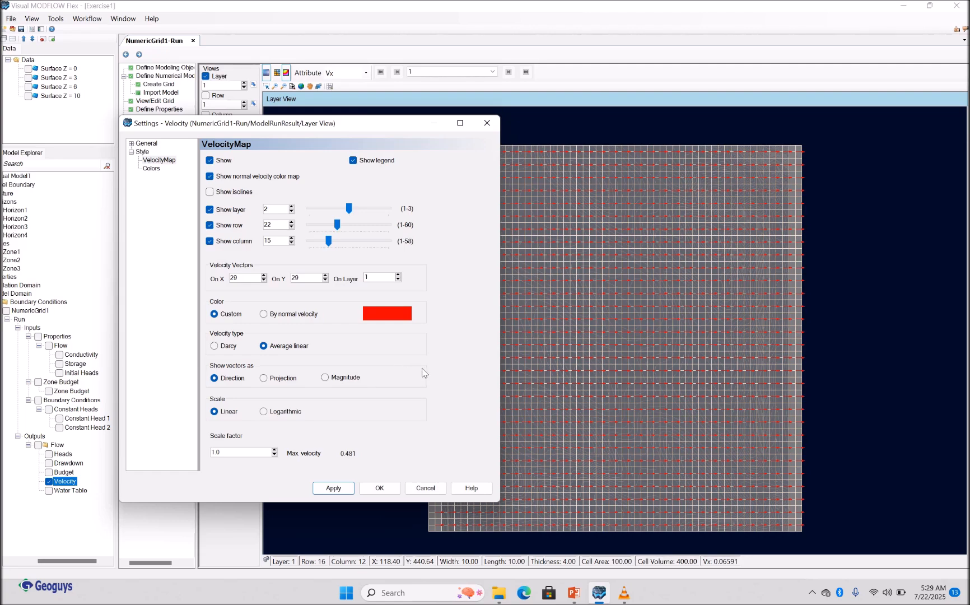
click(339, 489)
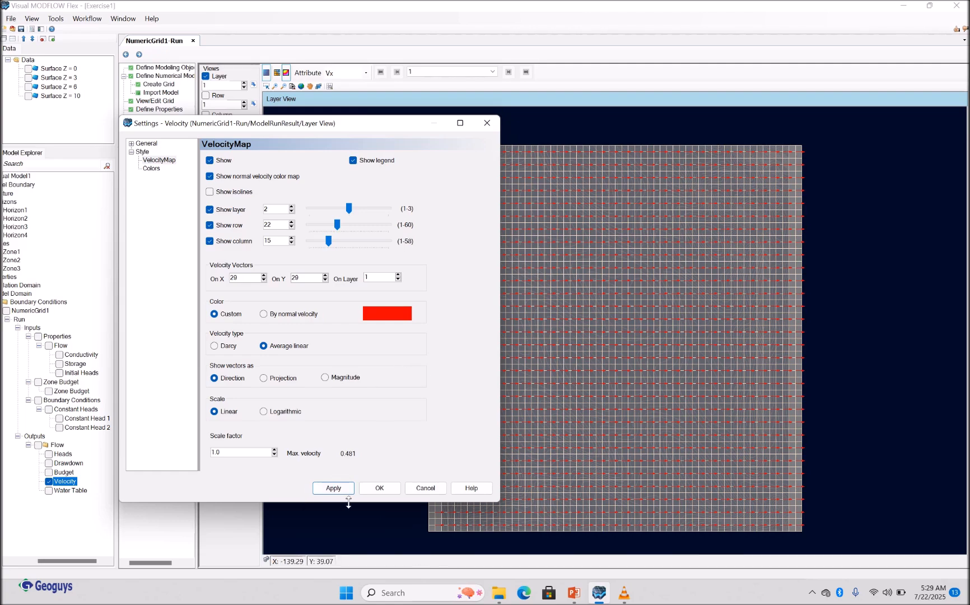
click(425, 487)
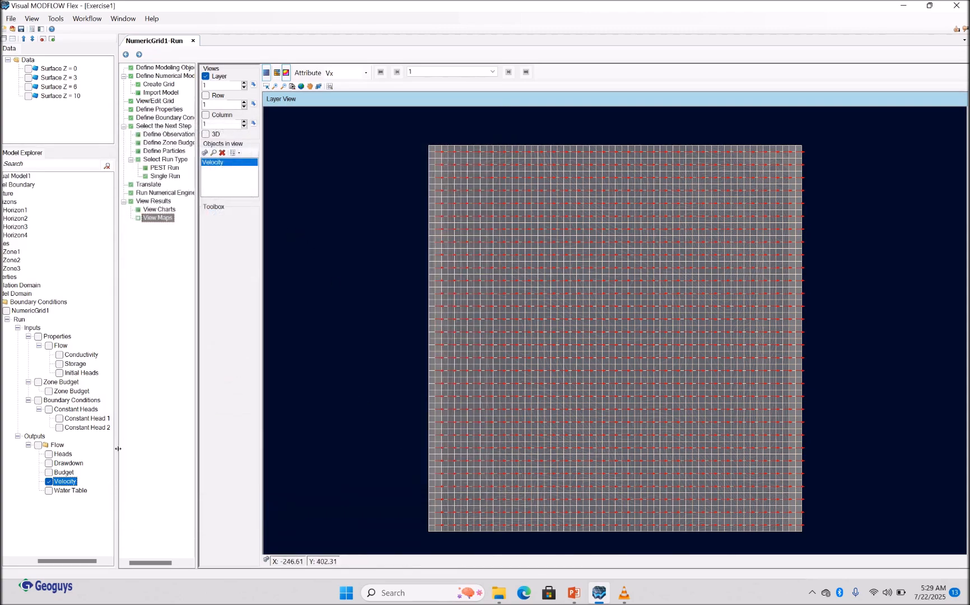
- Hide the Velocity output, display the Heads output and add a 3D view beside the layer view
click(51, 481)
click(49, 481)
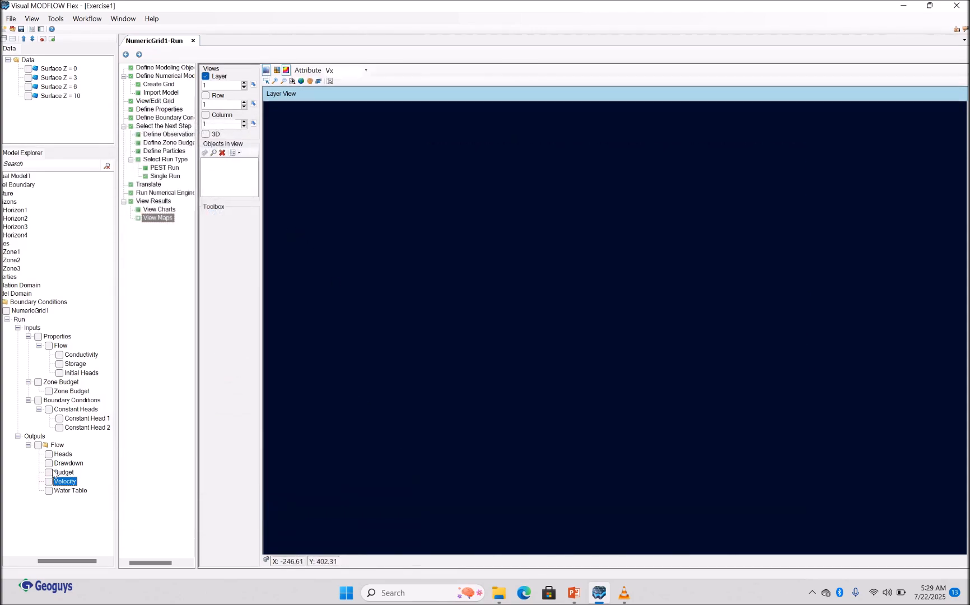
click(49, 454)
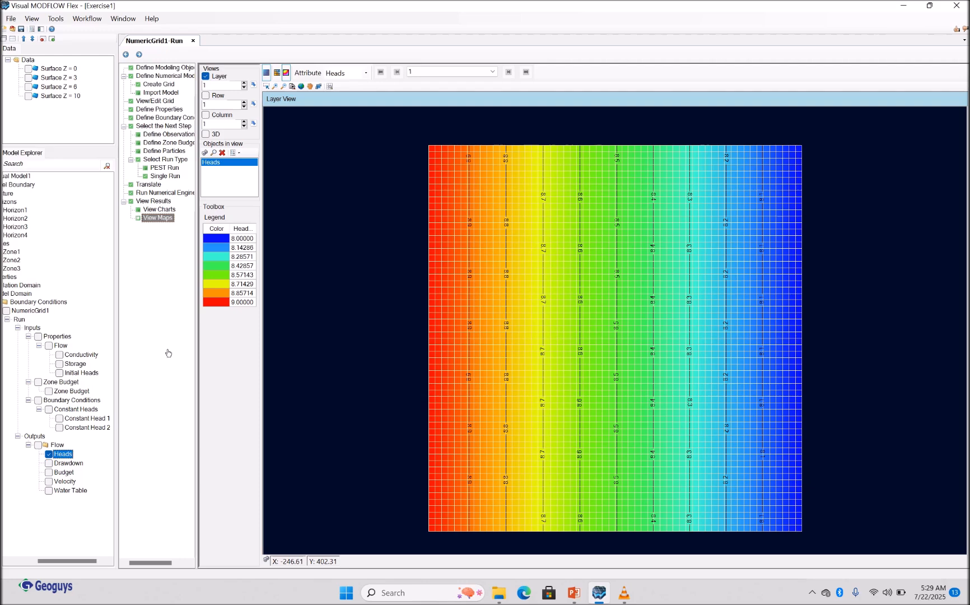
click(208, 138)
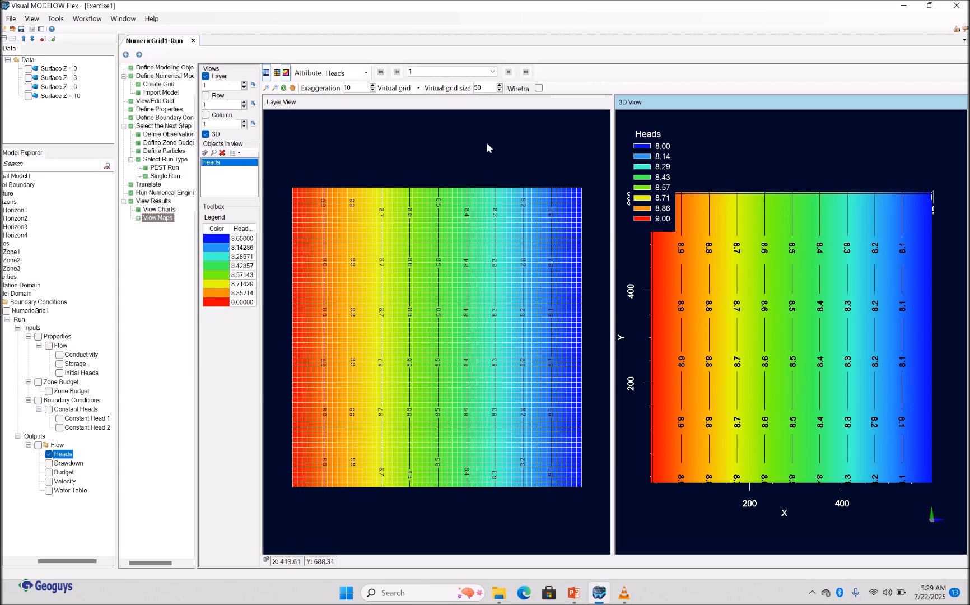
- Rotate the 3D heads model to examine the head distribution from several angles
click(283, 88)
drag(813, 380, 855, 195)
drag(732, 446, 720, 252)
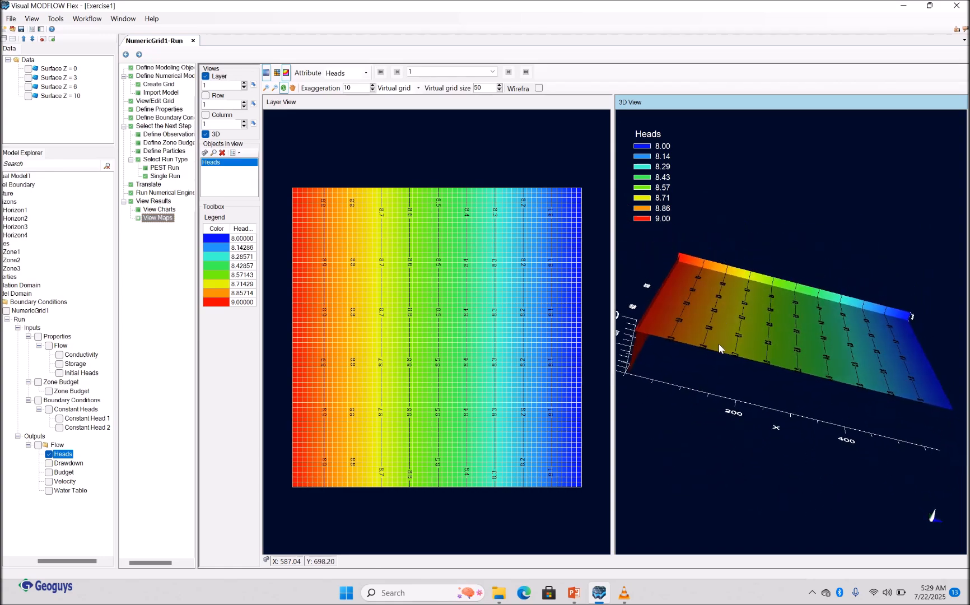
drag(718, 351, 908, 486)
drag(694, 334, 811, 553)
drag(768, 449, 708, 448)
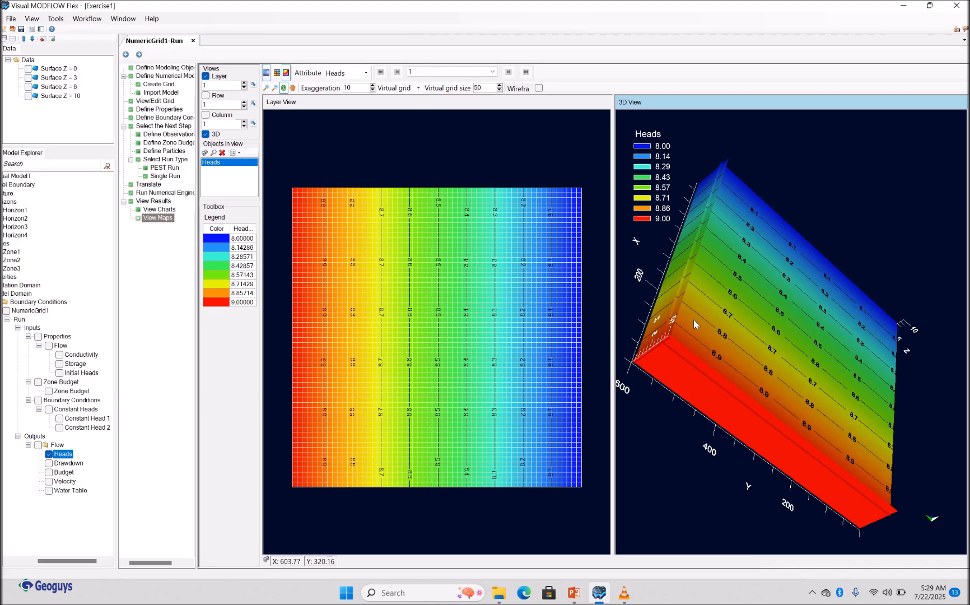
- Display the Drawdown, Budget, Velocity and Water Table outputs in turn in the layer and 3D views
click(48, 462)
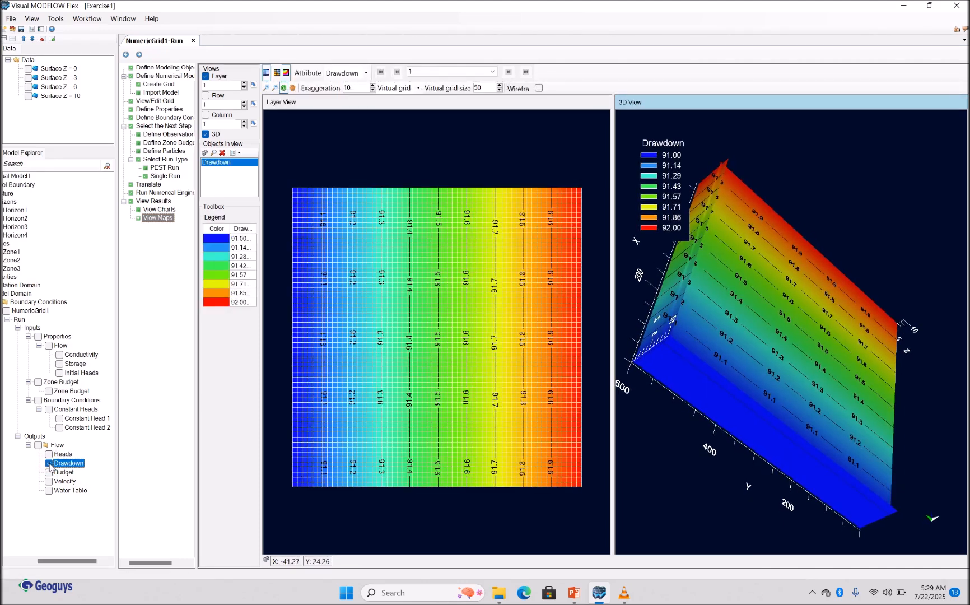
click(50, 471)
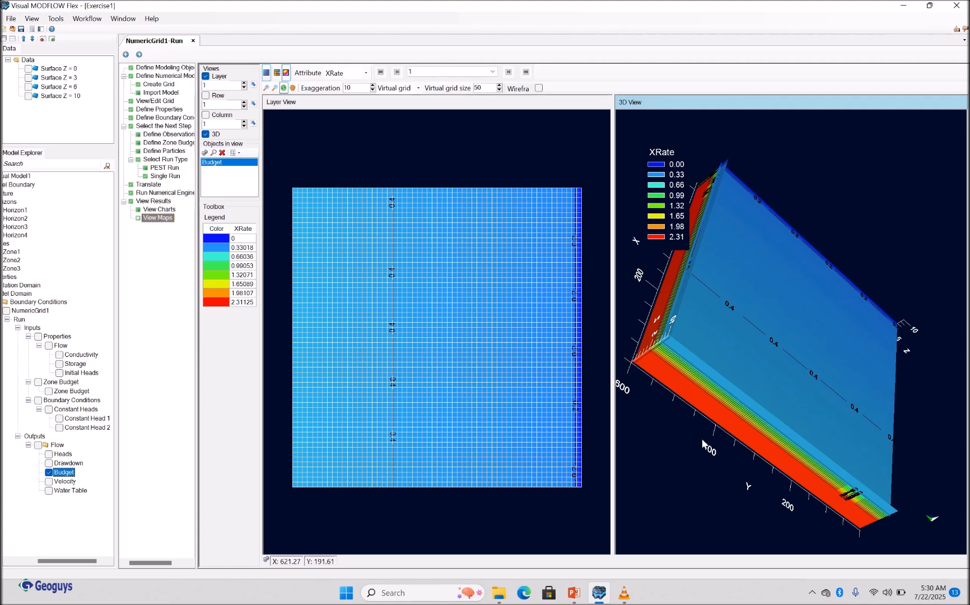
click(49, 482)
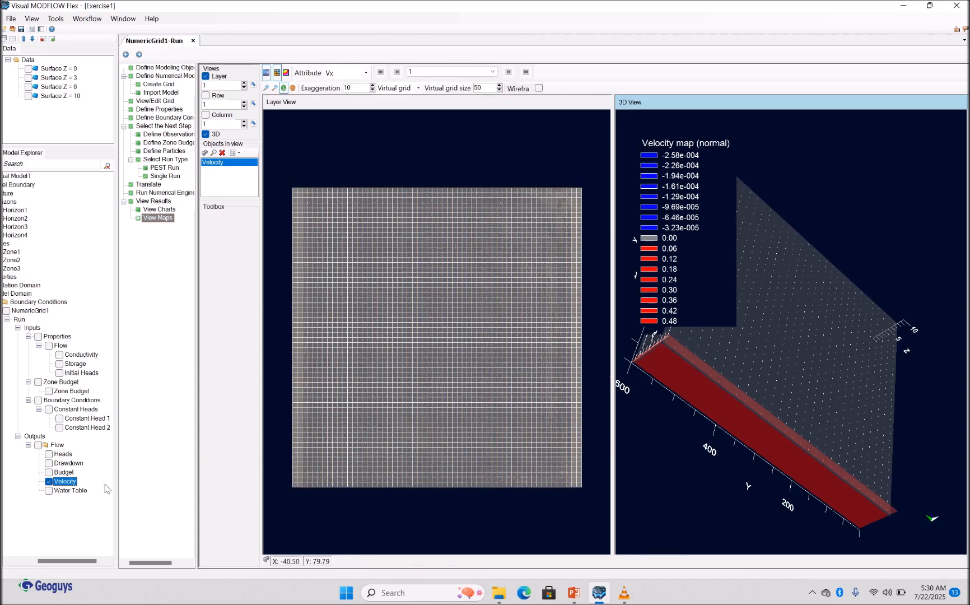
click(49, 490)
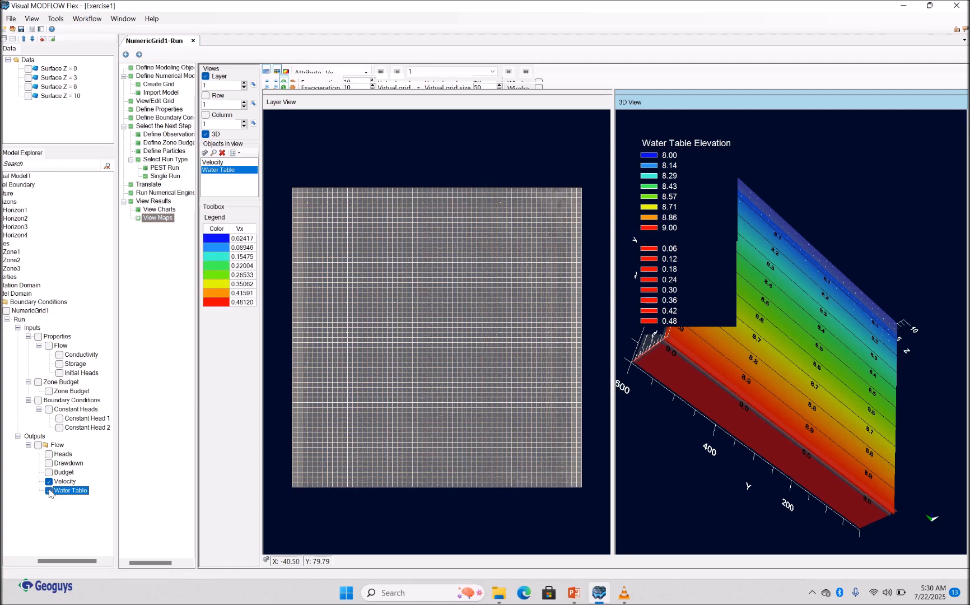